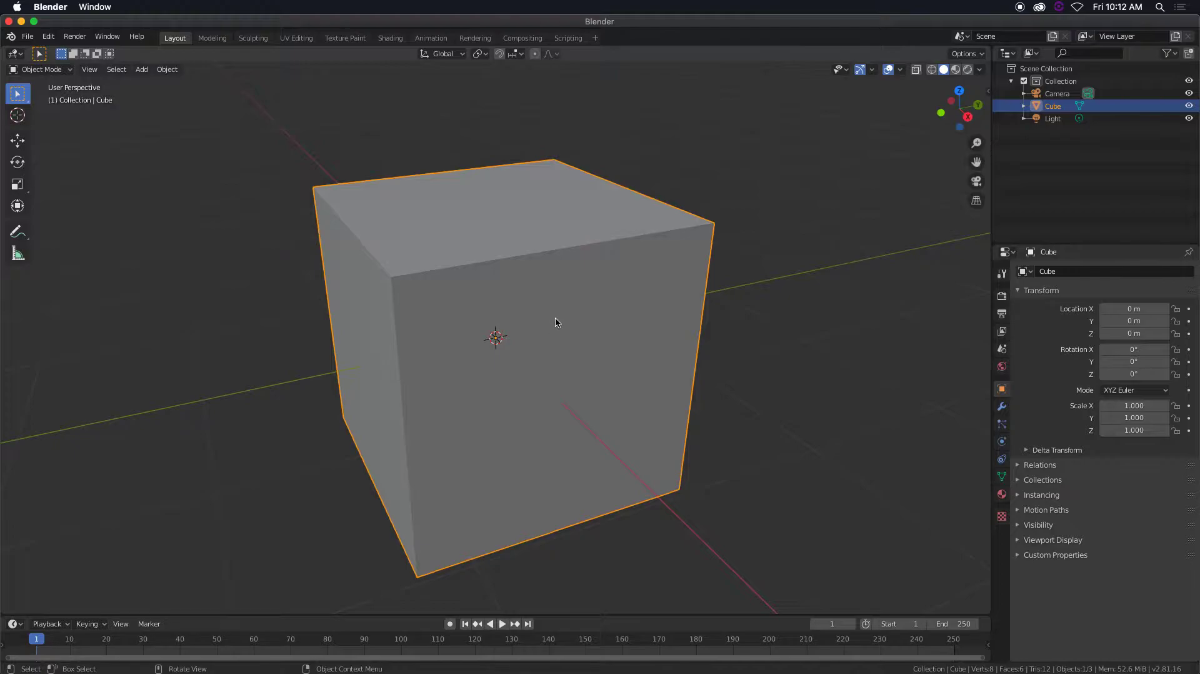
# View the default cube's UV layout in the UV Editing workspace
pyautogui.rightClick(532, 326)
pyautogui.click(296, 39)
pyautogui.scroll(4, 270, 328)
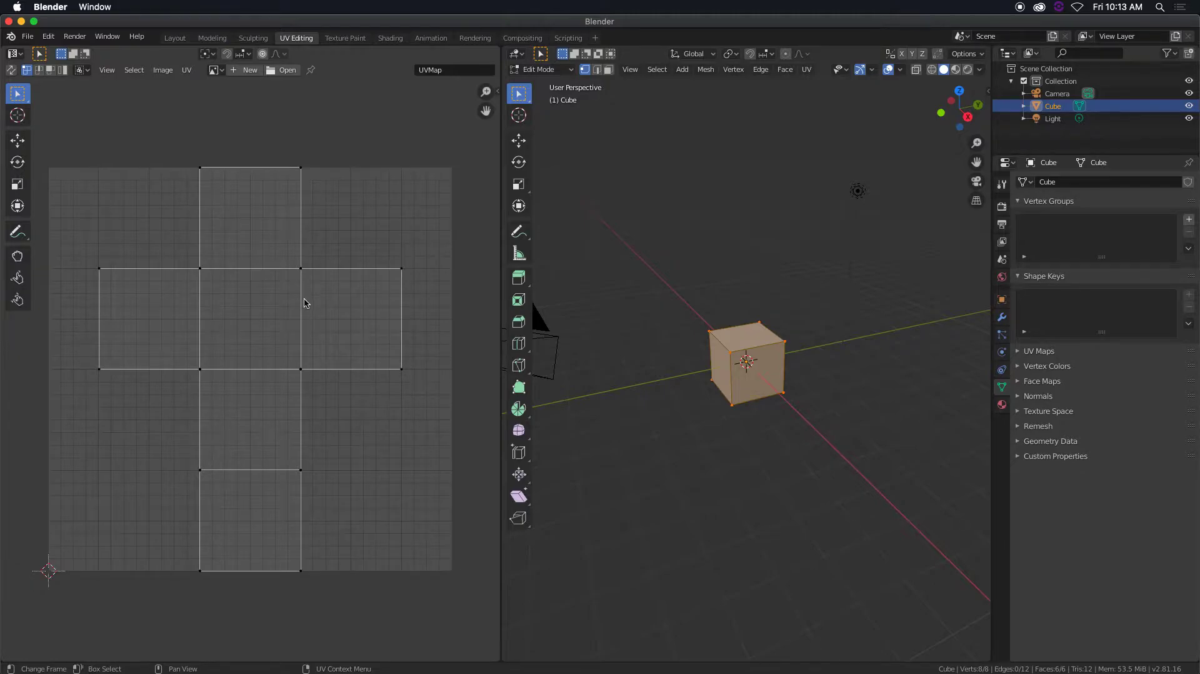
# Add the aaChristmas-wall-paper.jpg image from the Downloads folder as a texture node in the cube's material in the Shading workspace
pyautogui.click(390, 39)
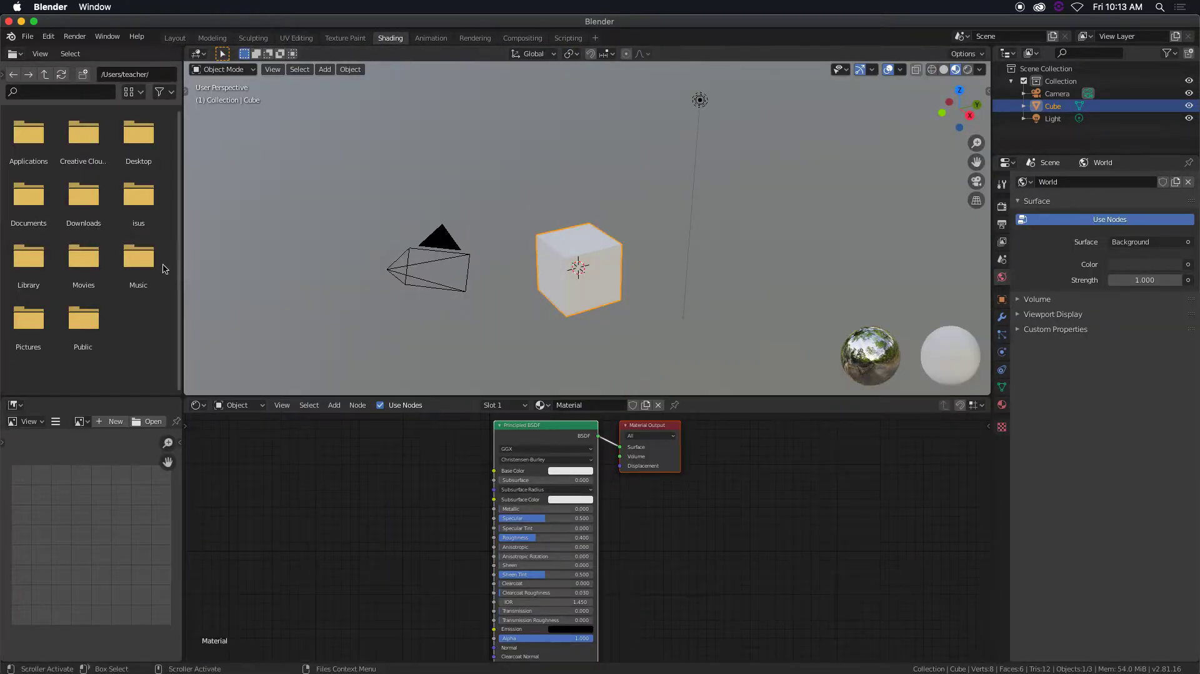
pyautogui.doubleClick(92, 213)
pyautogui.scroll(-8, 119, 281)
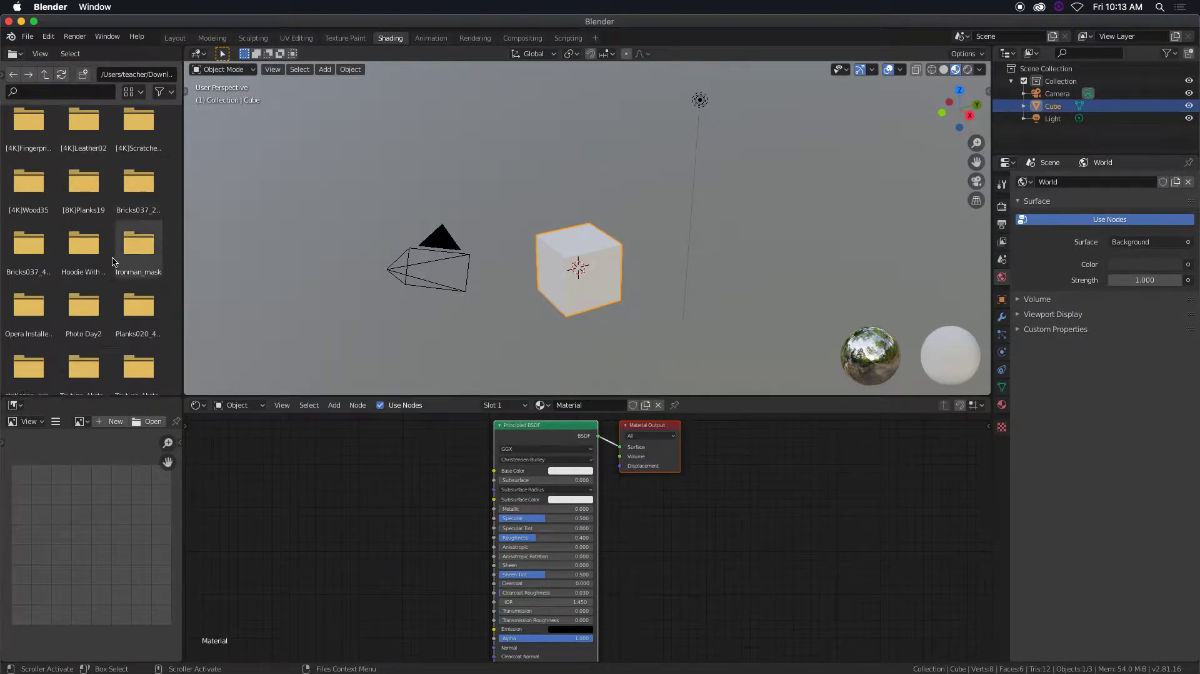
pyautogui.moveTo(151, 345); pyautogui.dragTo(292, 491)
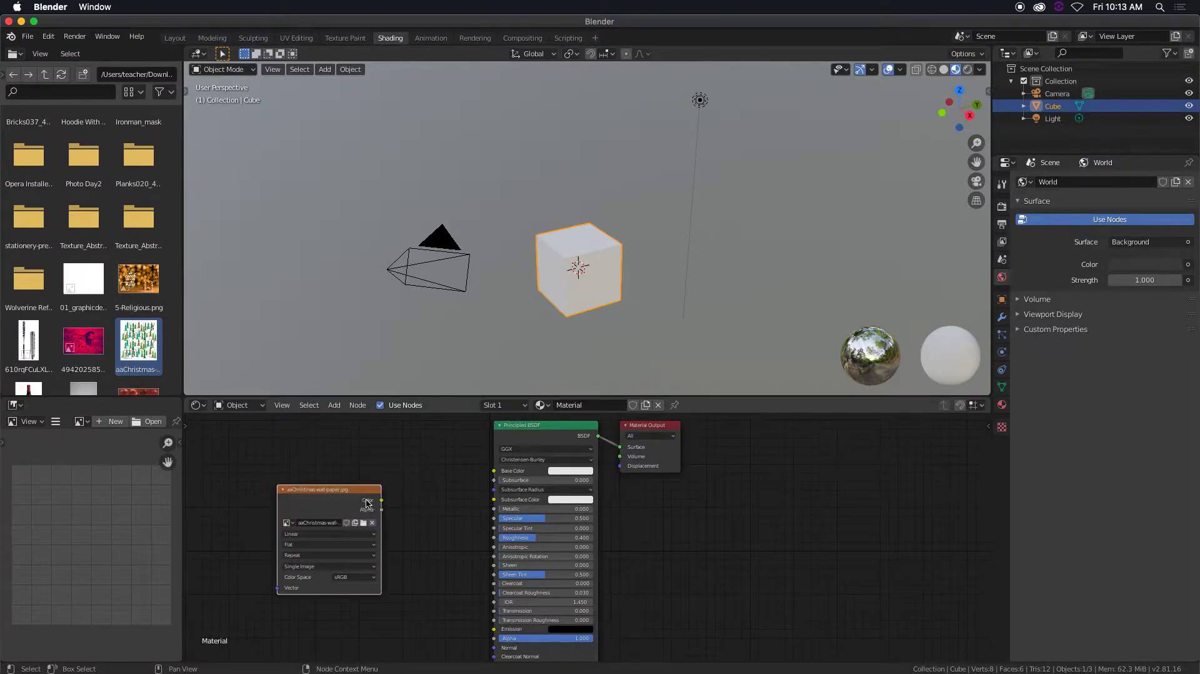
# Connect the wallpaper image's Color output to the Principled BSDF's Base Color and check the textured cube up close
pyautogui.moveTo(381, 499); pyautogui.dragTo(494, 470)
pyautogui.scroll(5, 575, 285)
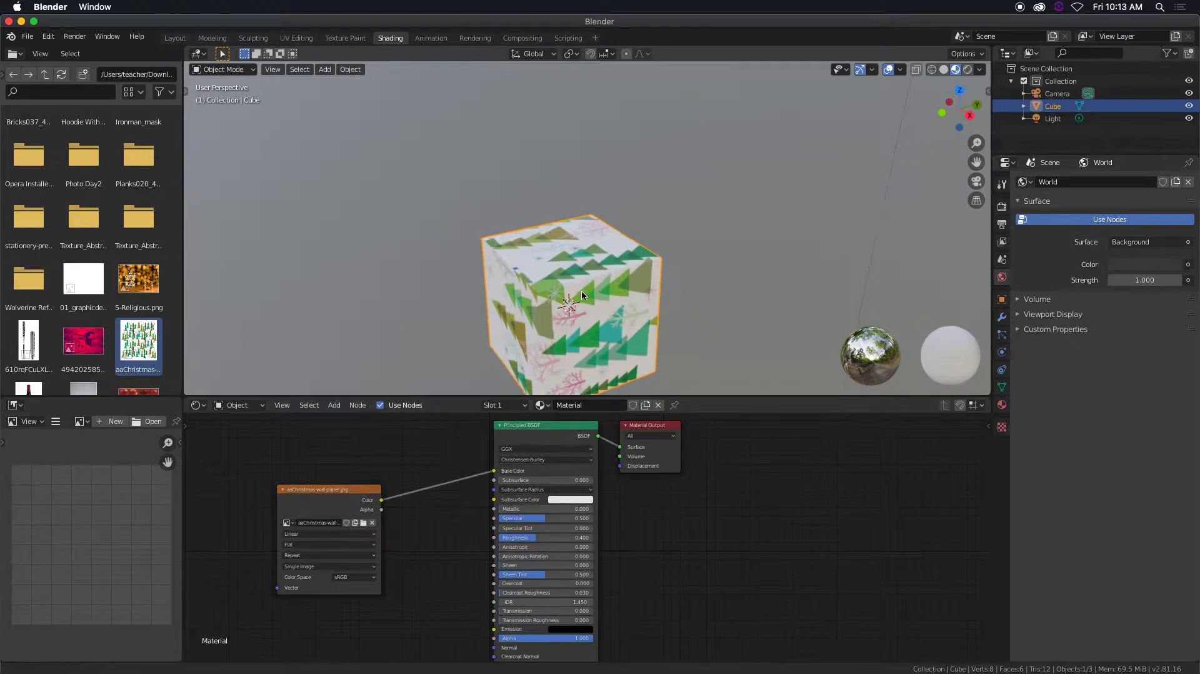
pyautogui.moveTo(590, 238)
pyautogui.mouseDown(button='middle')
pyautogui.moveTo(596, 228)
pyautogui.moveTo(582, 245)
pyautogui.moveTo(589, 223)
pyautogui.moveTo(648, 204)
pyautogui.moveTo(546, 240)
pyautogui.moveTo(421, 241)
pyautogui.moveTo(503, 191)
pyautogui.moveTo(588, 225)
pyautogui.mouseUp(button='middle')
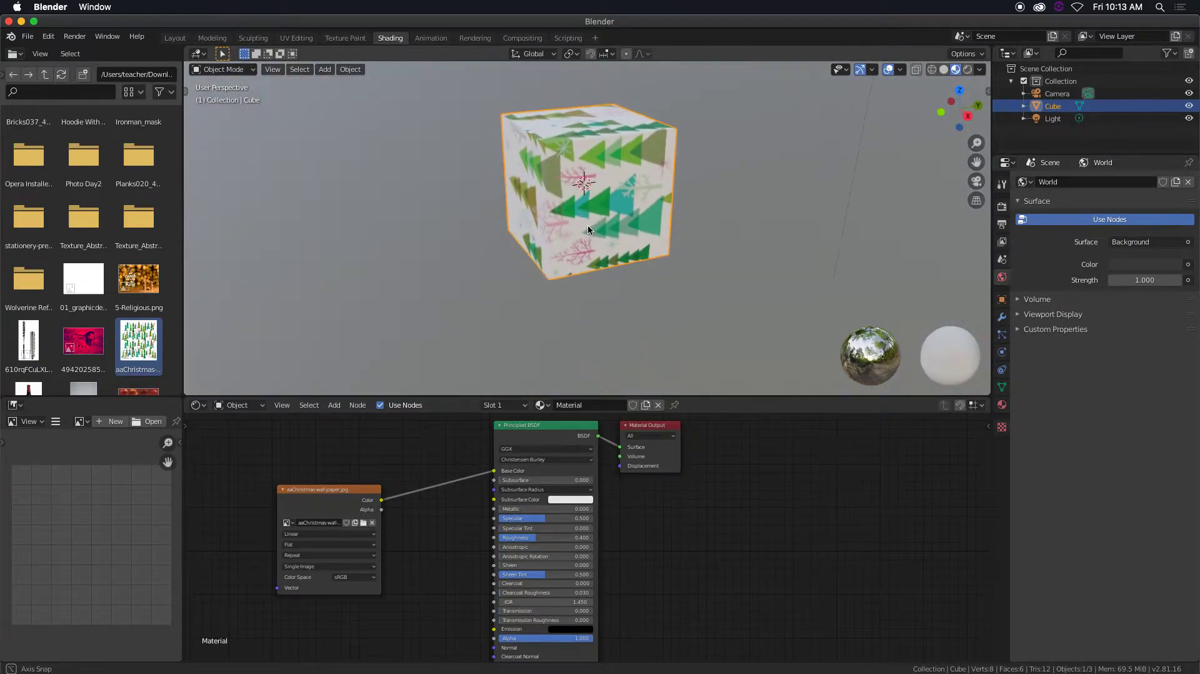
# Rotate all of the cube's UVs by 90 degrees in the UV Editing workspace and show the 3D view in material preview
pyautogui.click(296, 38)
pyautogui.scroll(-10, 330, 336)
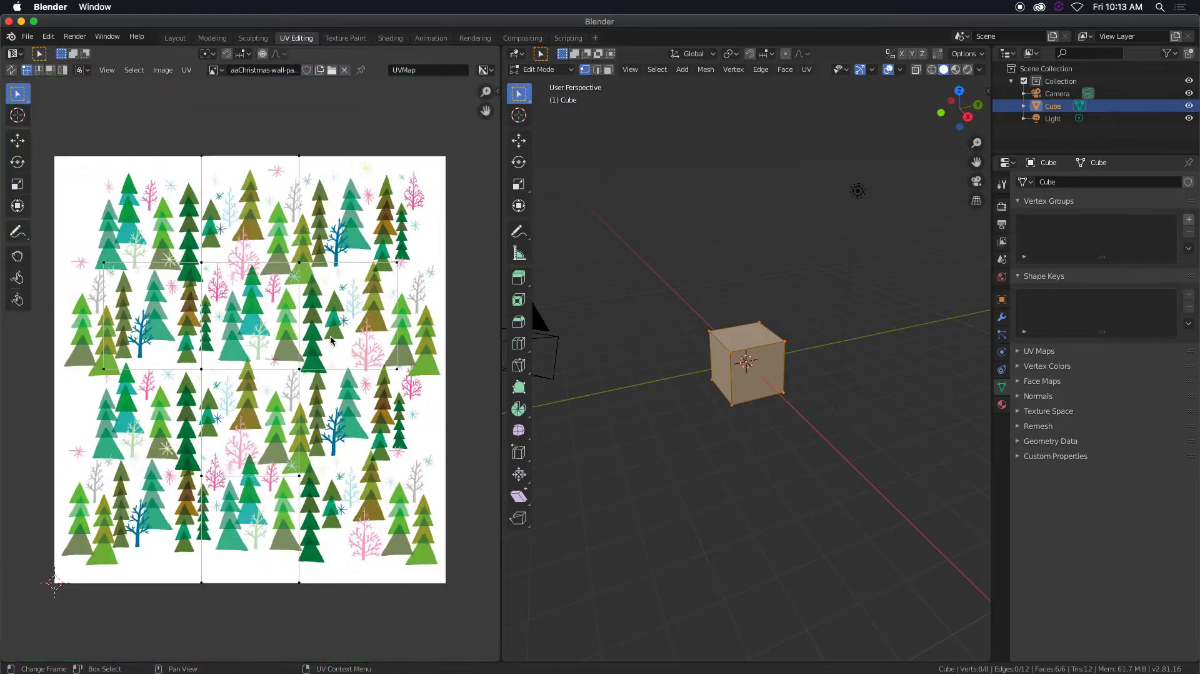
pyautogui.scroll(2, 331, 347)
pyautogui.scroll(-3, 333, 347)
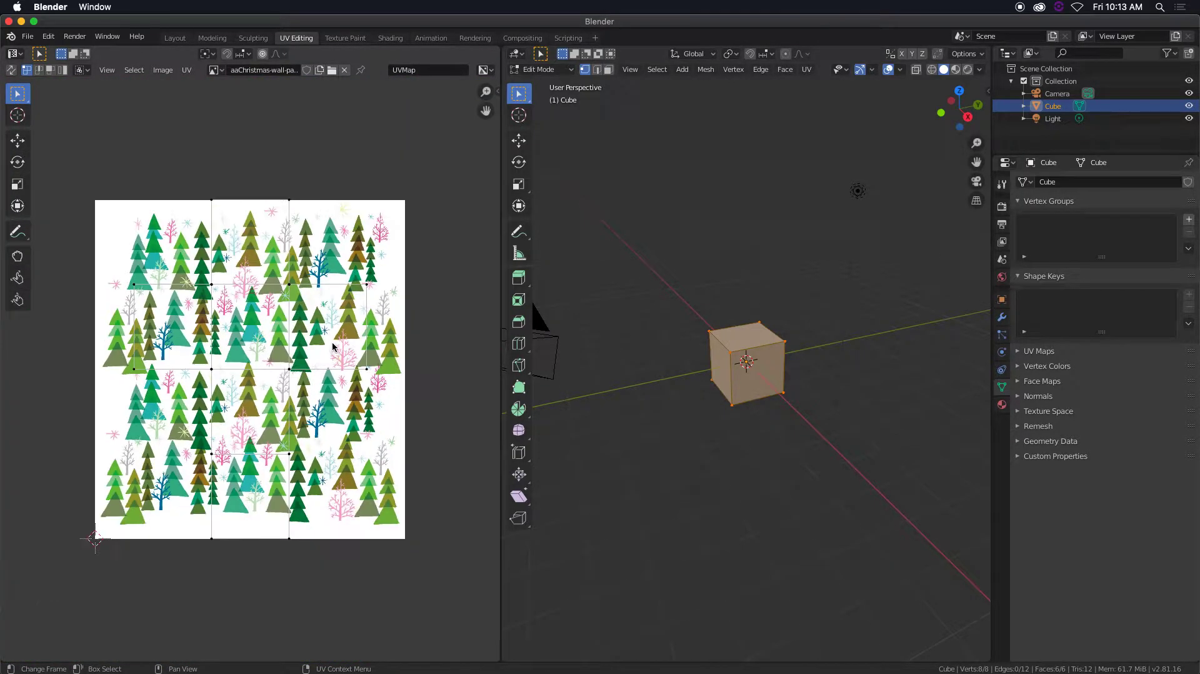
pyautogui.scroll(2, 331, 348)
pyautogui.scroll(-2, 331, 347)
pyautogui.press('a')
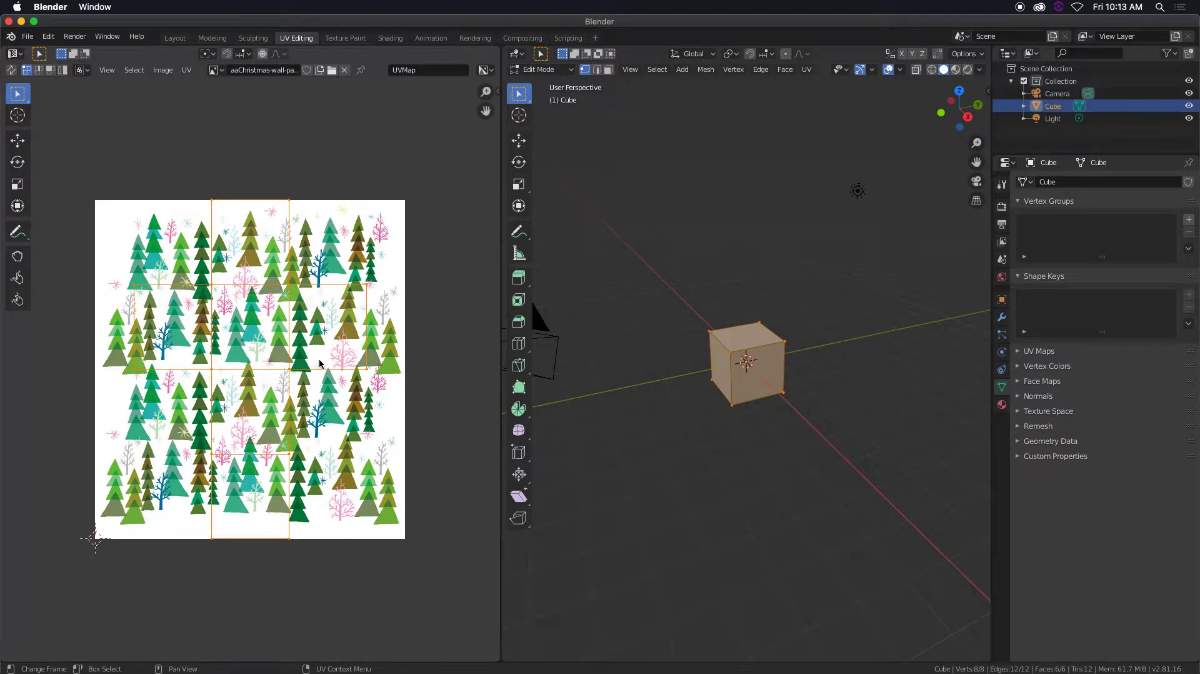
pyautogui.write('r90')
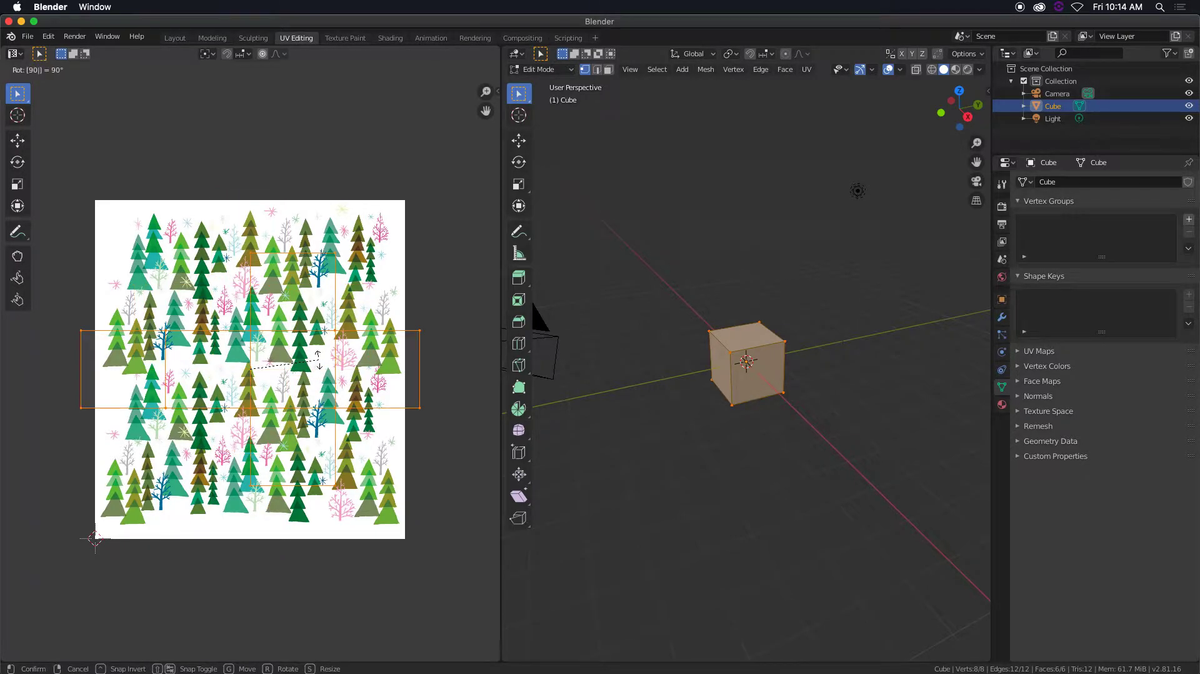
pyautogui.press('Return')
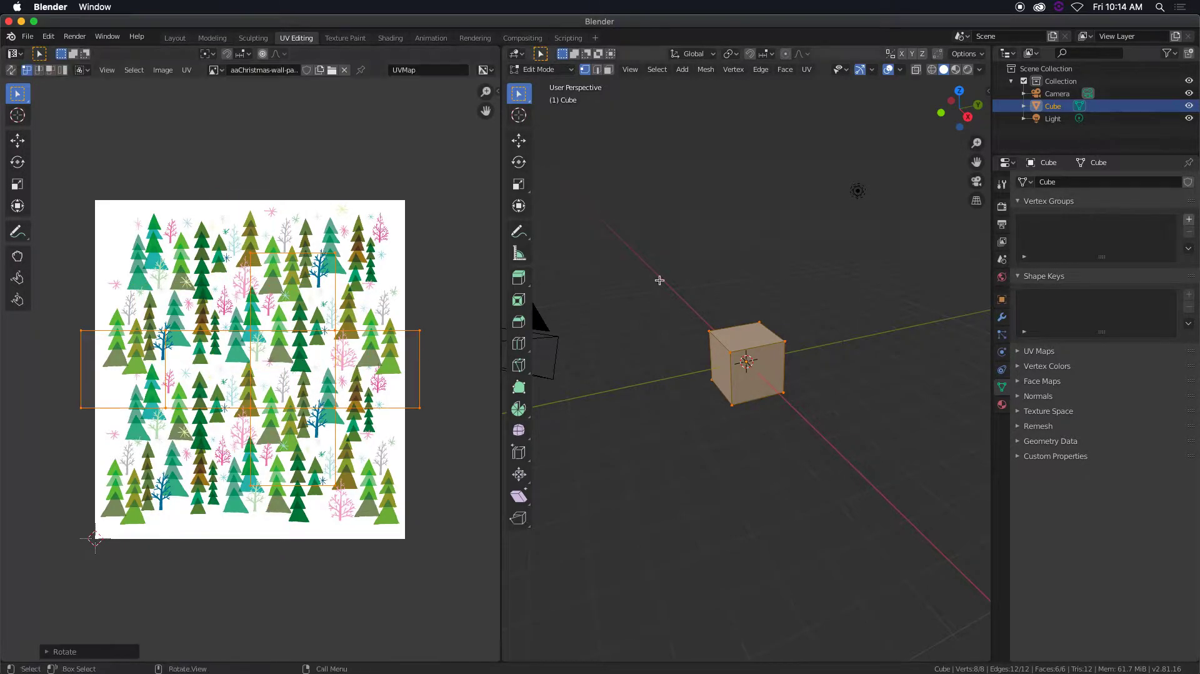
pyautogui.click(955, 70)
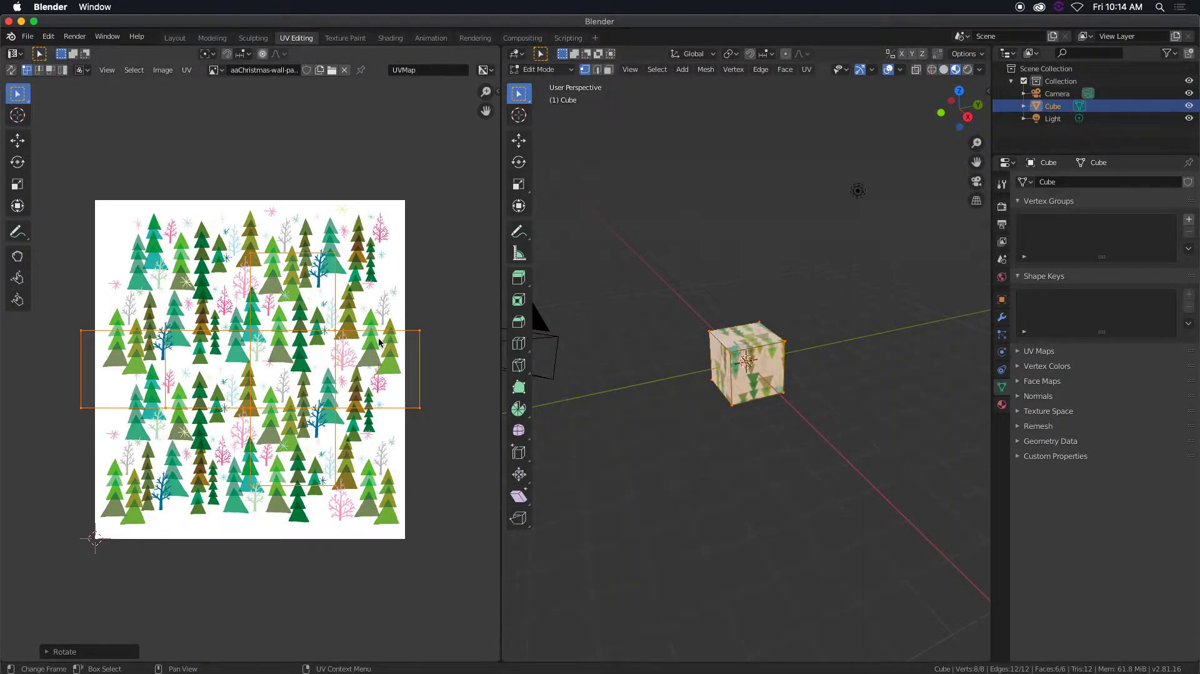
# Undo the UV rotation and rotate all of the cube's UVs by -90 degrees instead
pyautogui.hotkey('ctrl', 'z')
pyautogui.write('r')
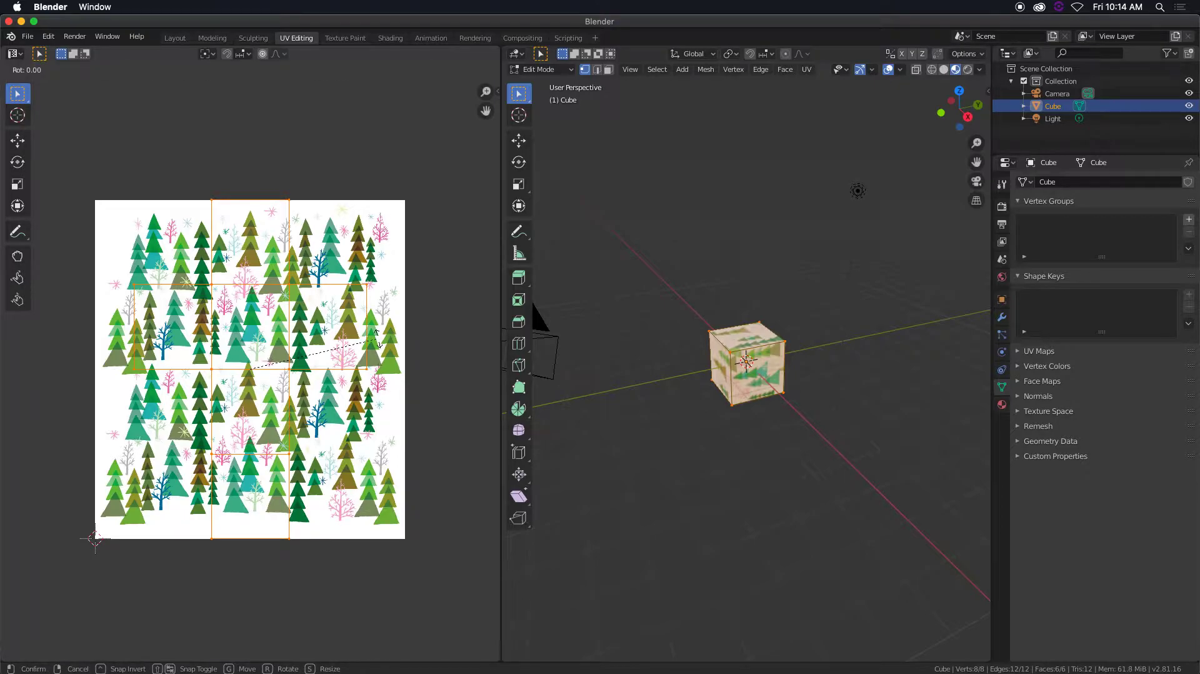
pyautogui.write('-90')
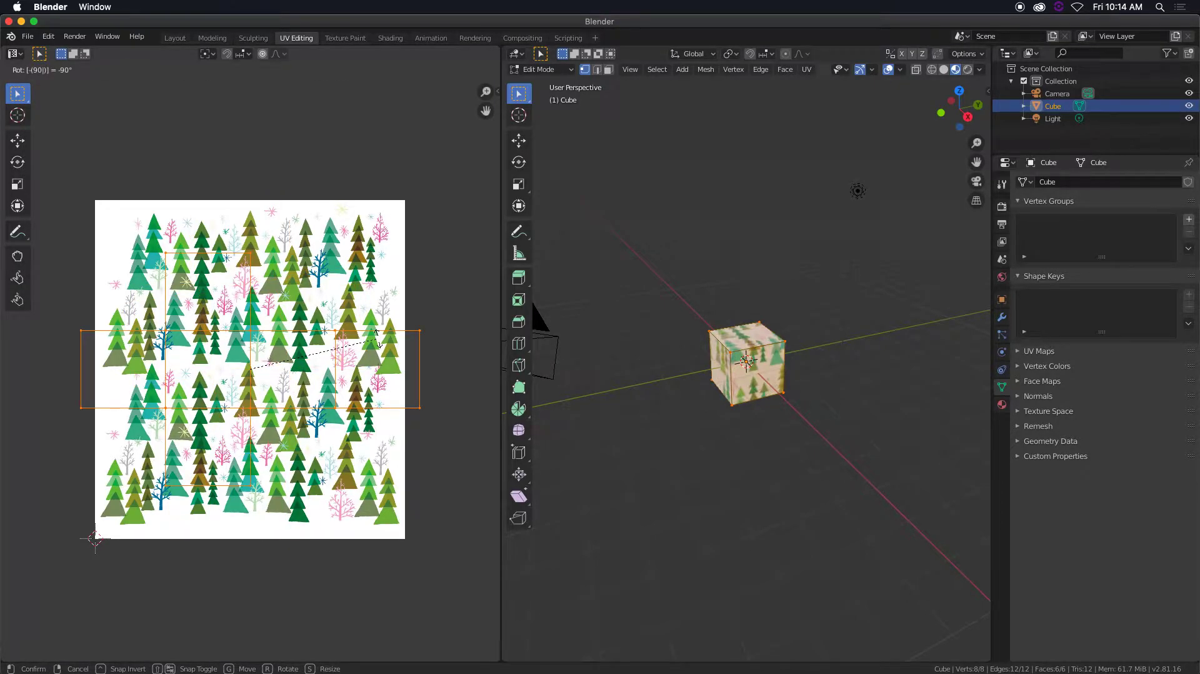
pyautogui.press('Return')
# Scale the cube's whole UV layout down to about 0.9 so it fits within the image width
pyautogui.scroll(6, 762, 375)
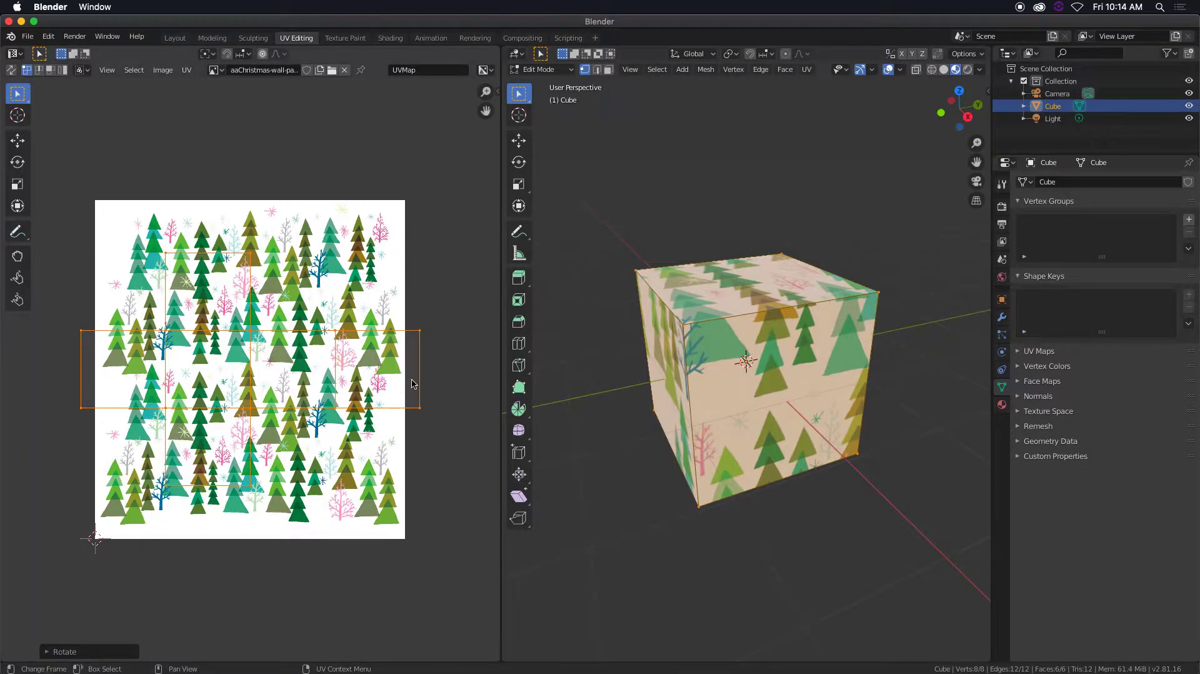
pyautogui.press('s')
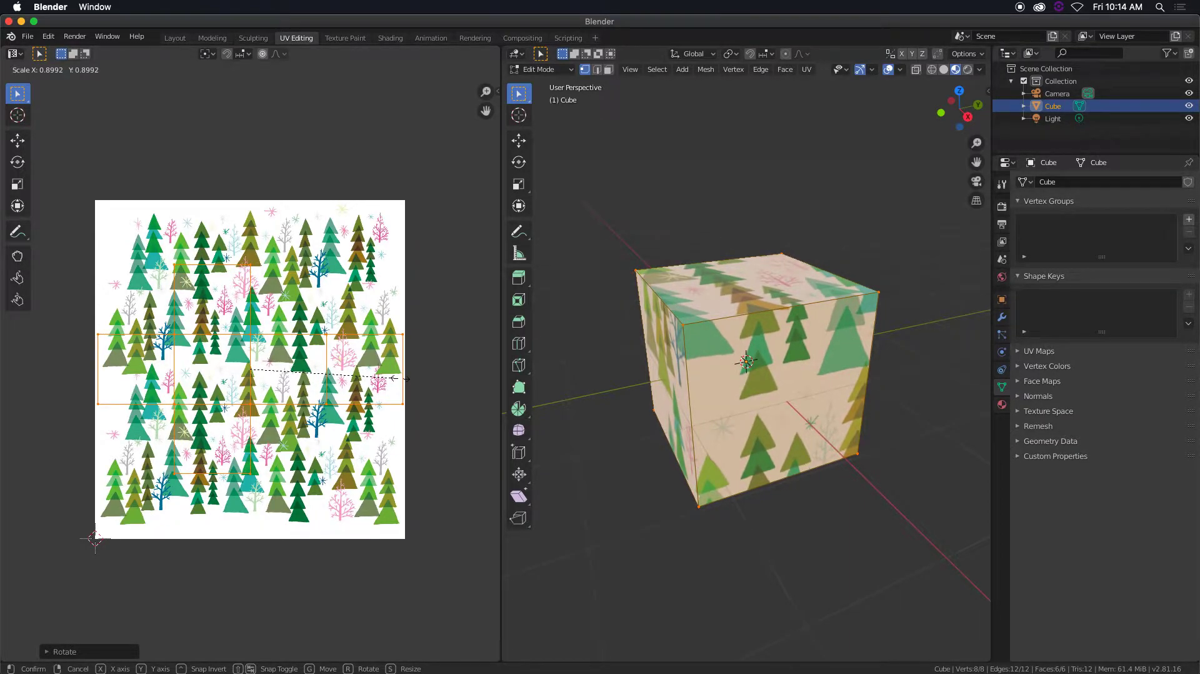
pyautogui.click(394, 378)
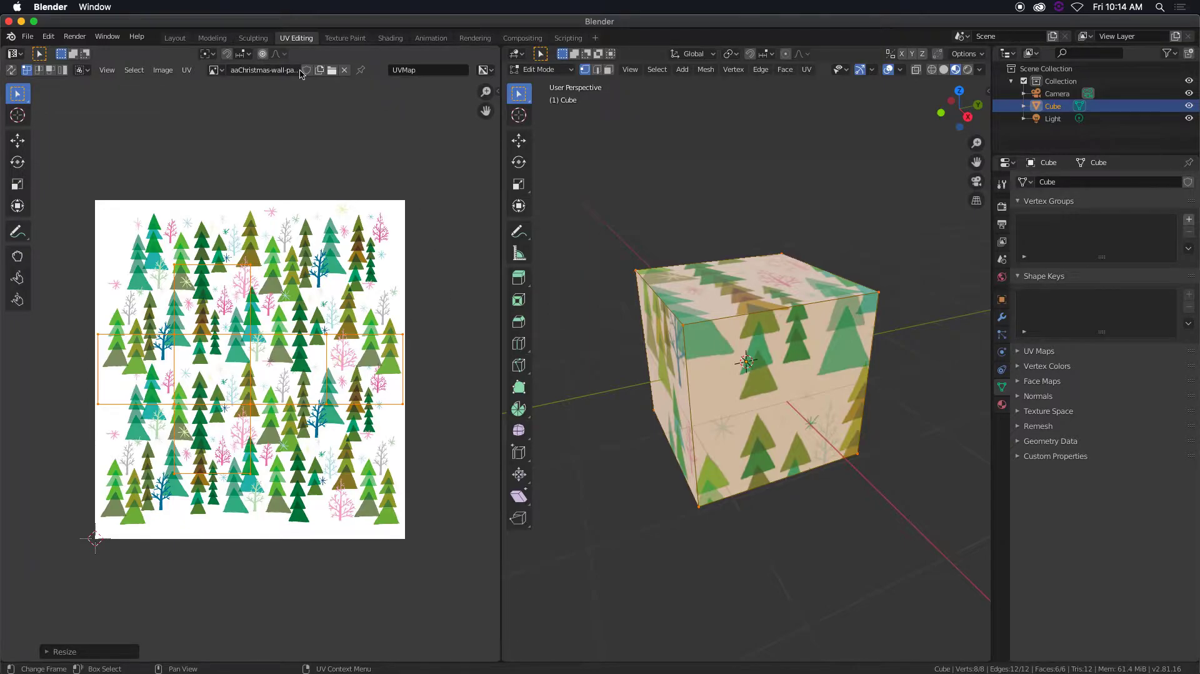
# Return to the Shading workspace and enable the Node Wrangler add-on in the preferences
pyautogui.click(390, 38)
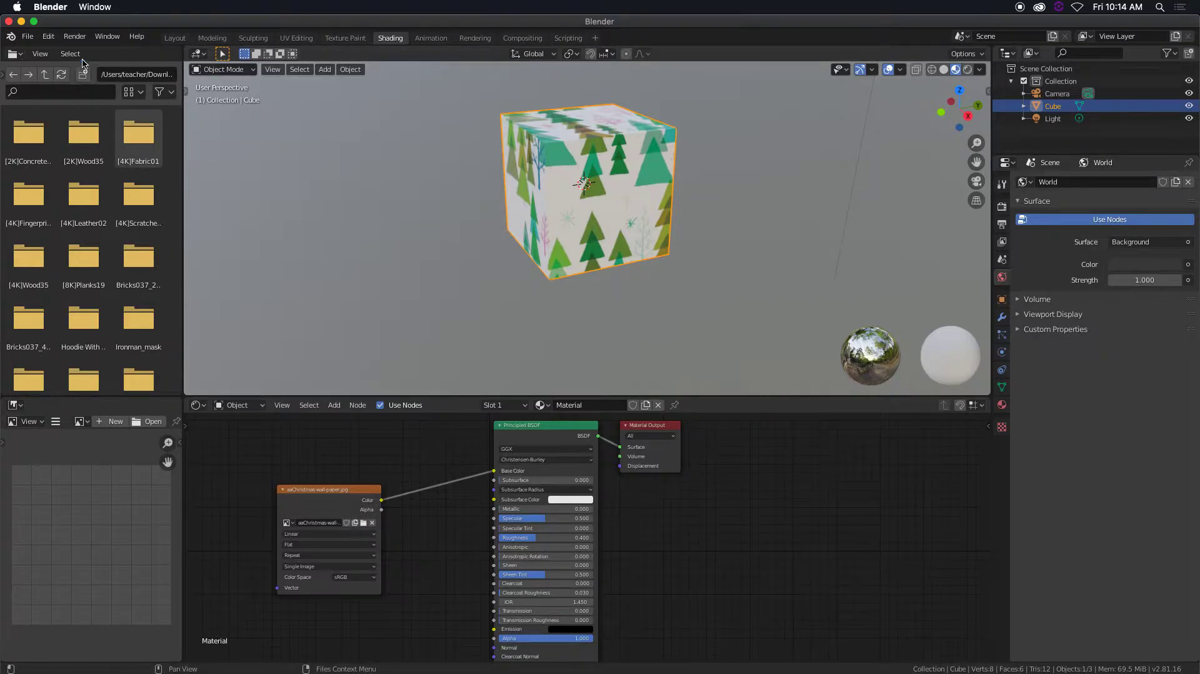
pyautogui.click(45, 39)
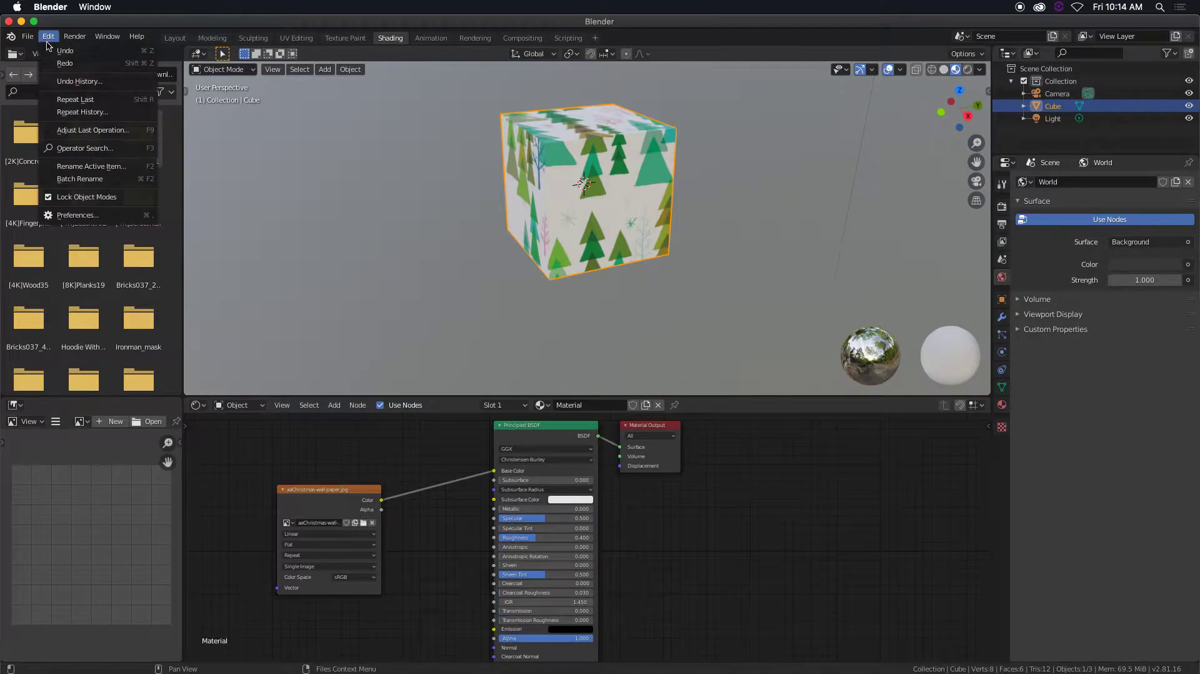
pyautogui.click(97, 215)
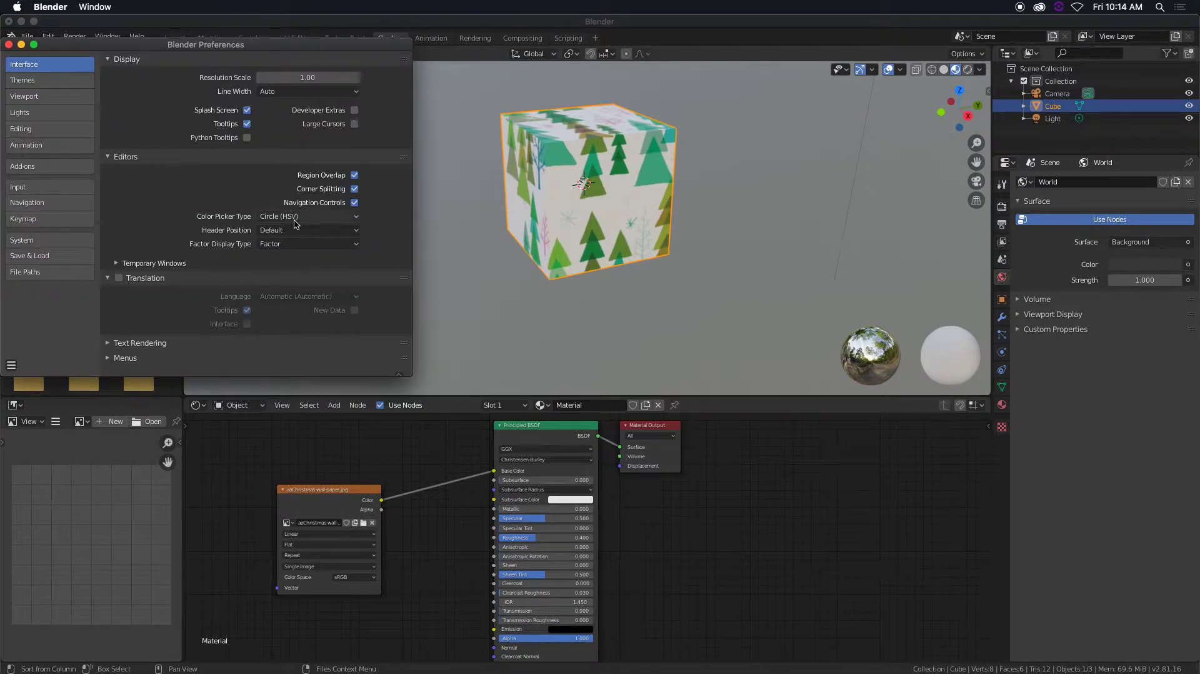
pyautogui.click(67, 173)
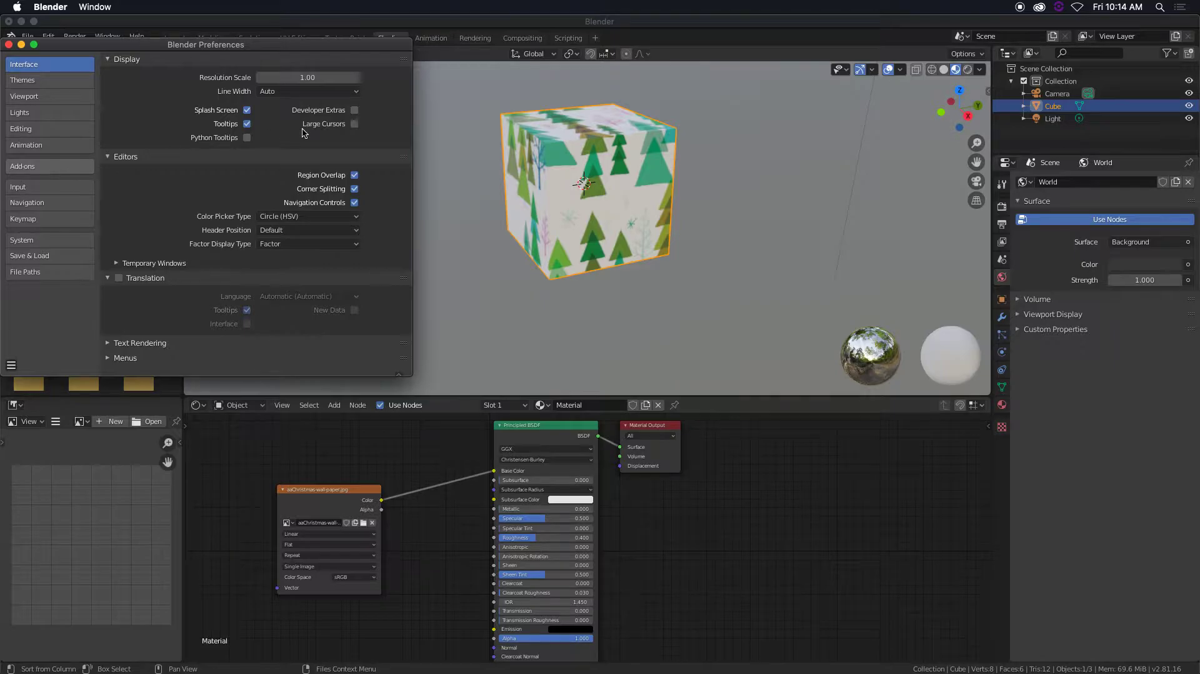
pyautogui.click(358, 78)
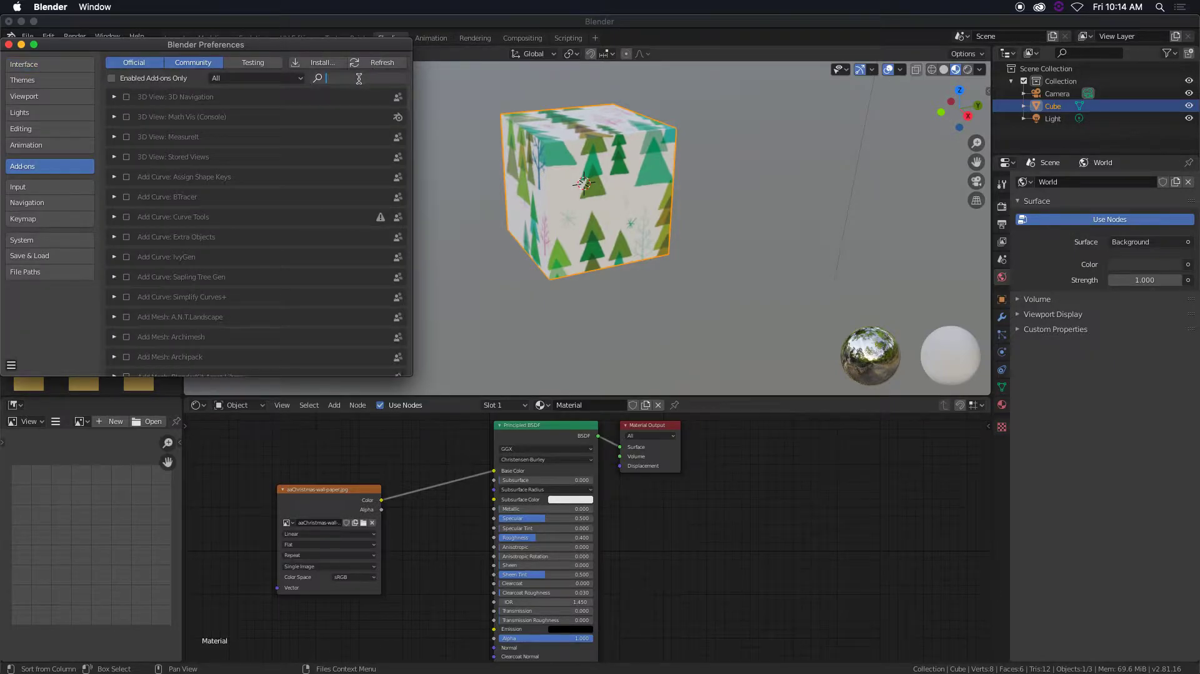
pyautogui.write('no')
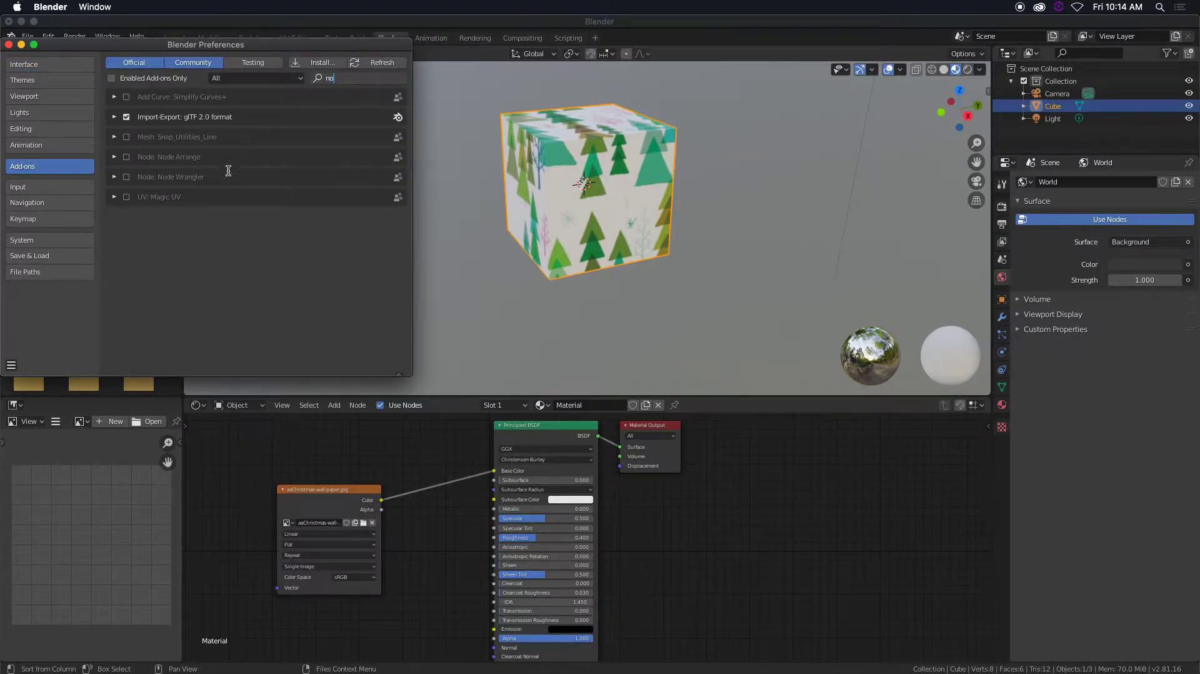
pyautogui.press('Return')
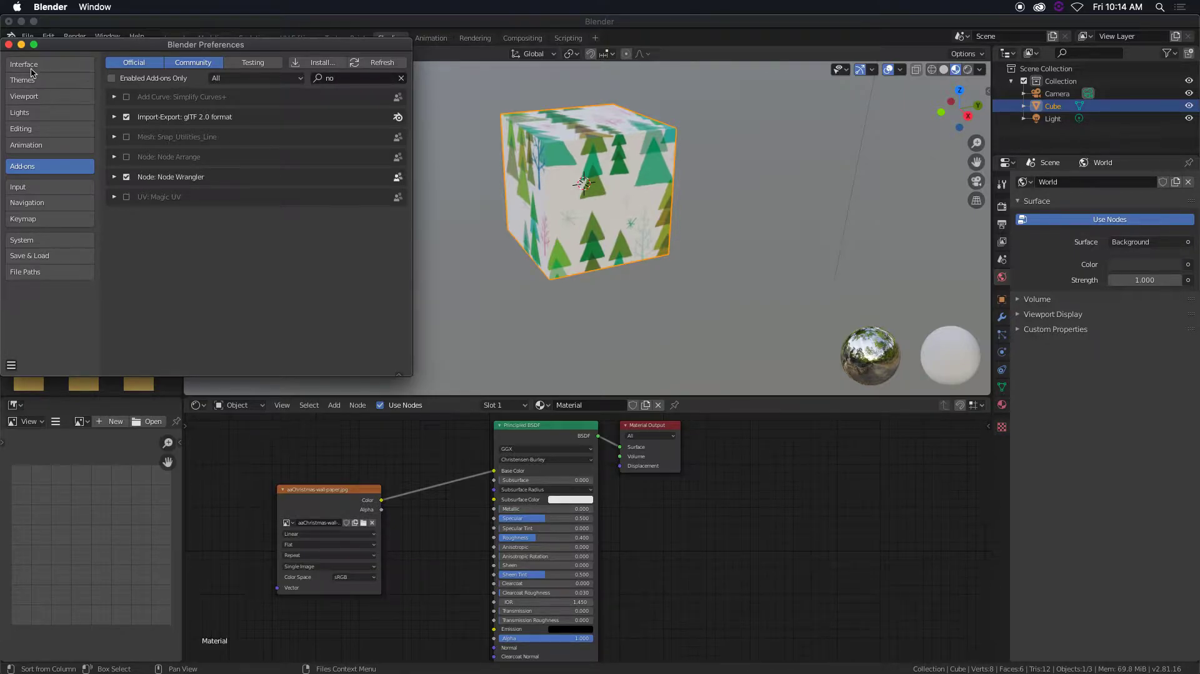
pyautogui.click(8, 44)
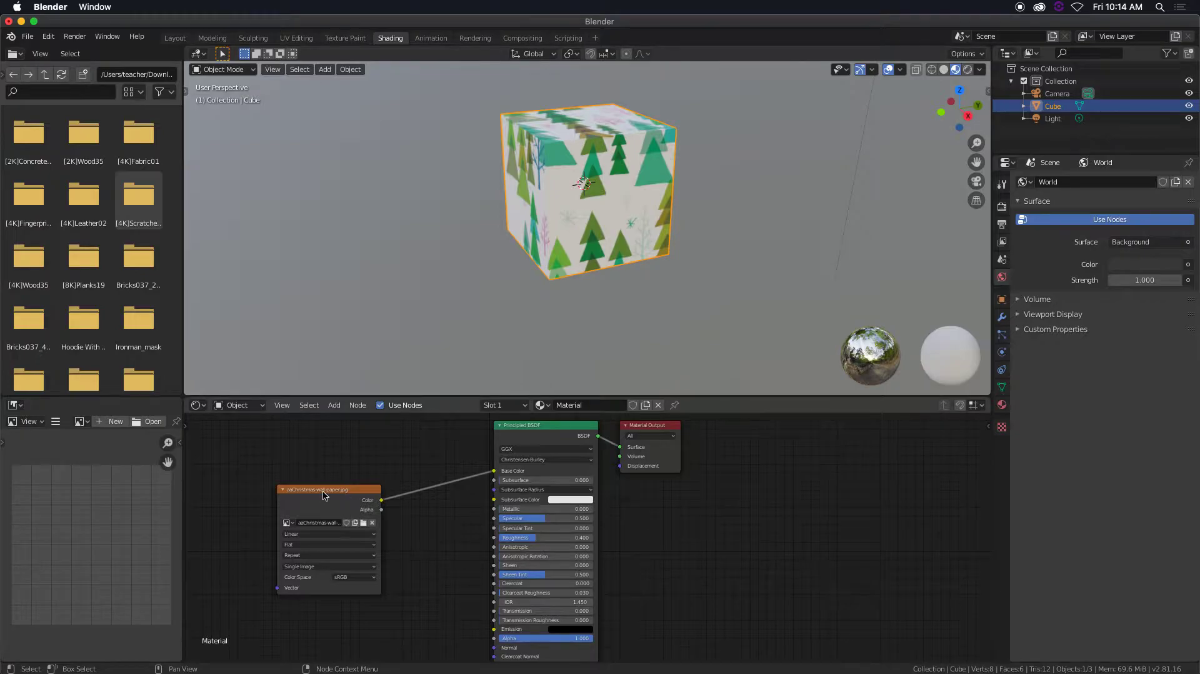
# Move the wallpaper image node closer to the shader and add Mapping and Texture Coordinate nodes to it with Node Wrangler
pyautogui.moveTo(323, 494); pyautogui.dragTo(391, 457)
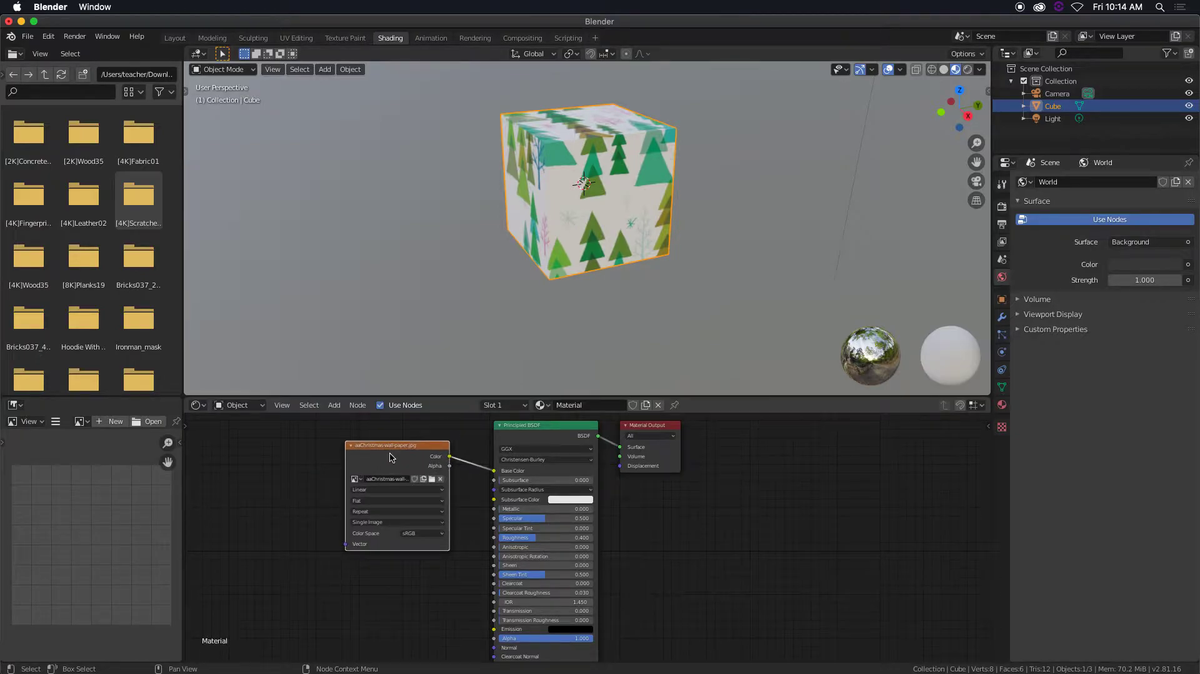
pyautogui.hotkey('ctrl', 't')
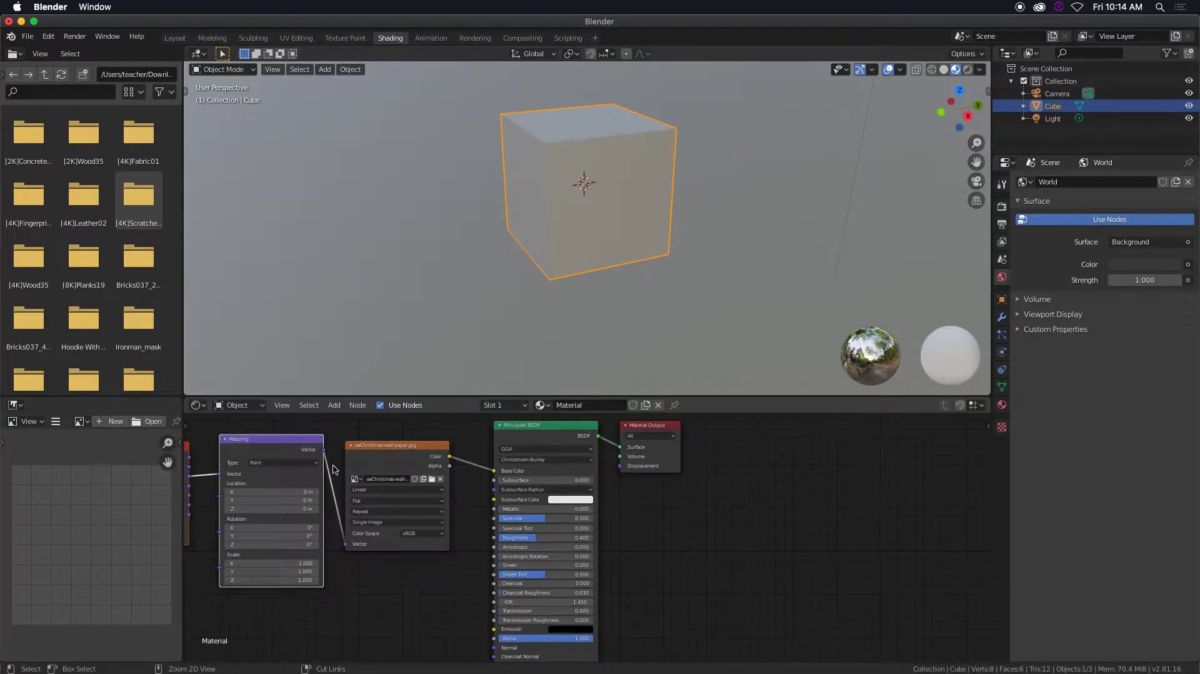
pyautogui.scroll(-1, 296, 469)
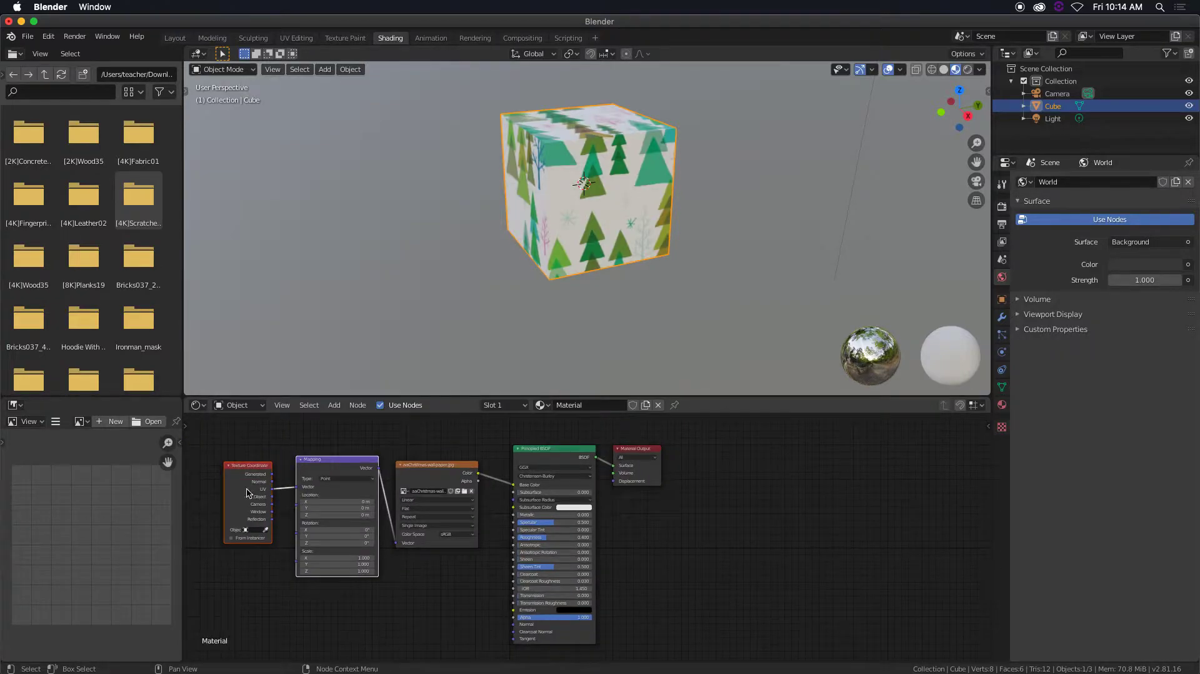
# Set the Mapping node's X and Y scale to 2
pyautogui.scroll(3, 255, 480)
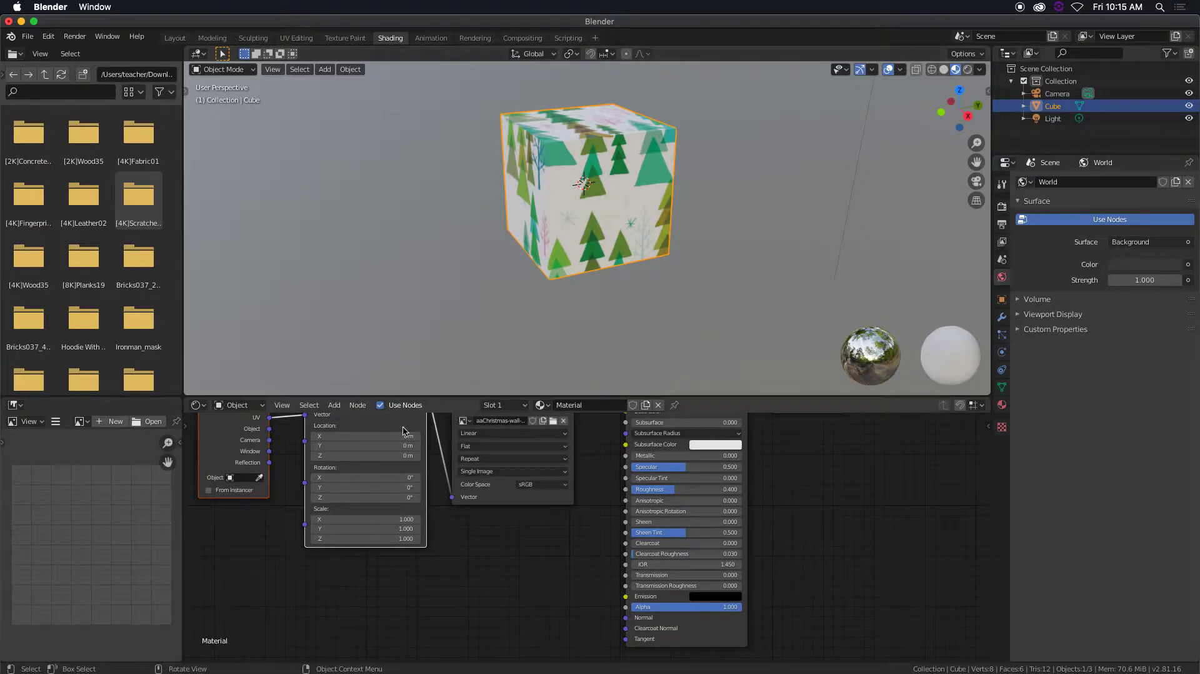
pyautogui.click(363, 521)
pyautogui.write('2')
pyautogui.press('Return')
pyautogui.click(365, 529)
pyautogui.write('2')
pyautogui.press('Return')
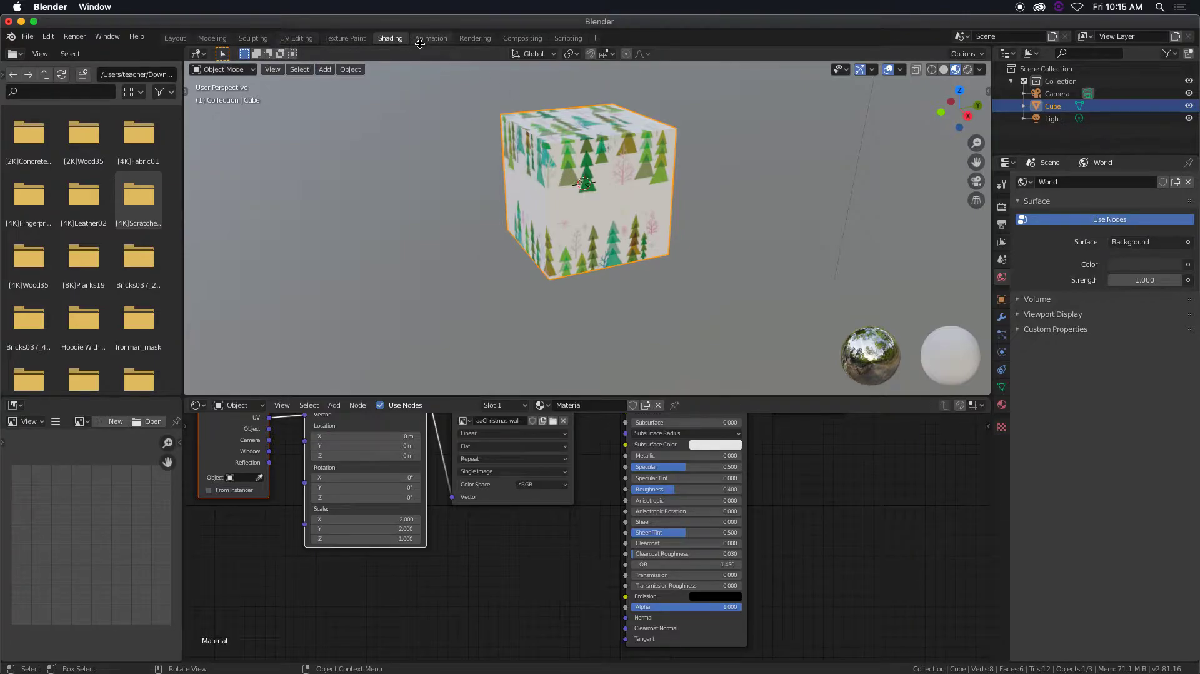
# Move the cube's whole UV layout up along Y by about 0.12 in the UV Editing workspace
pyautogui.click(301, 38)
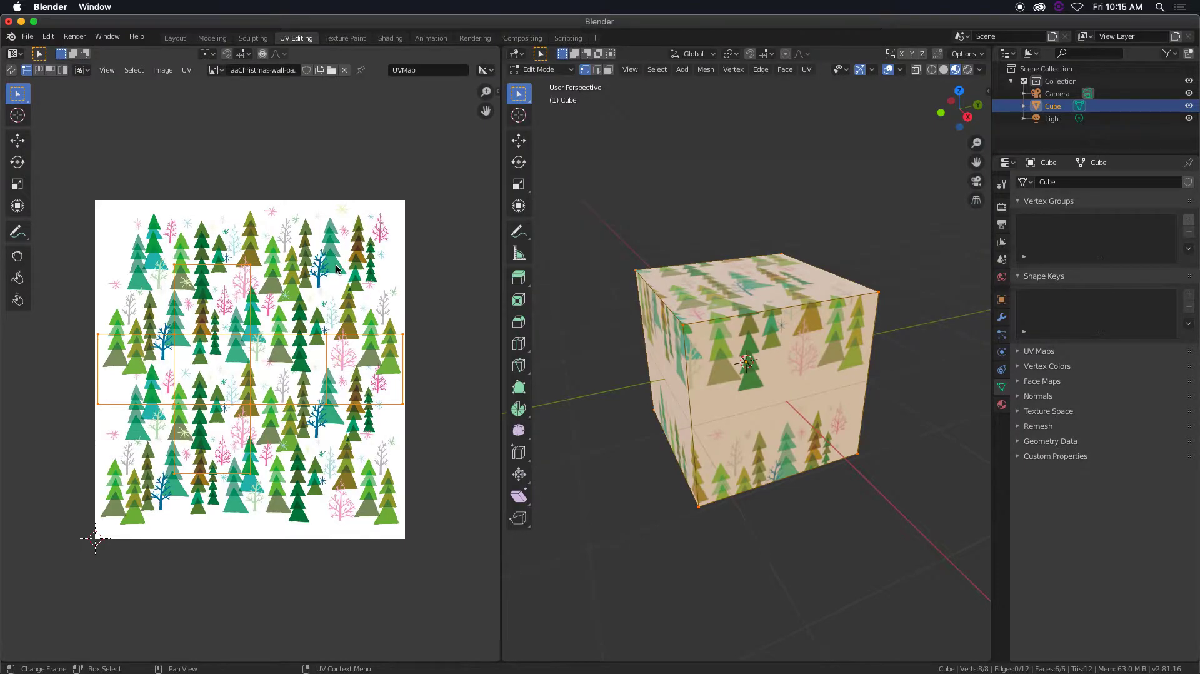
pyautogui.press('g')
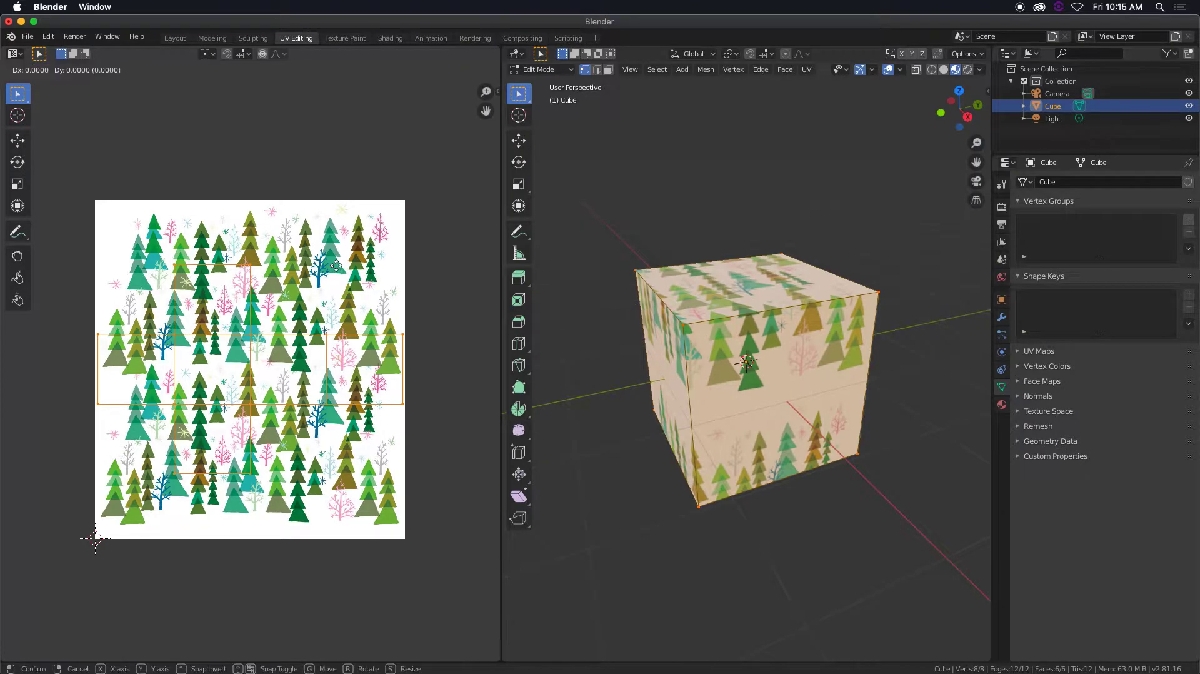
pyautogui.press('y')
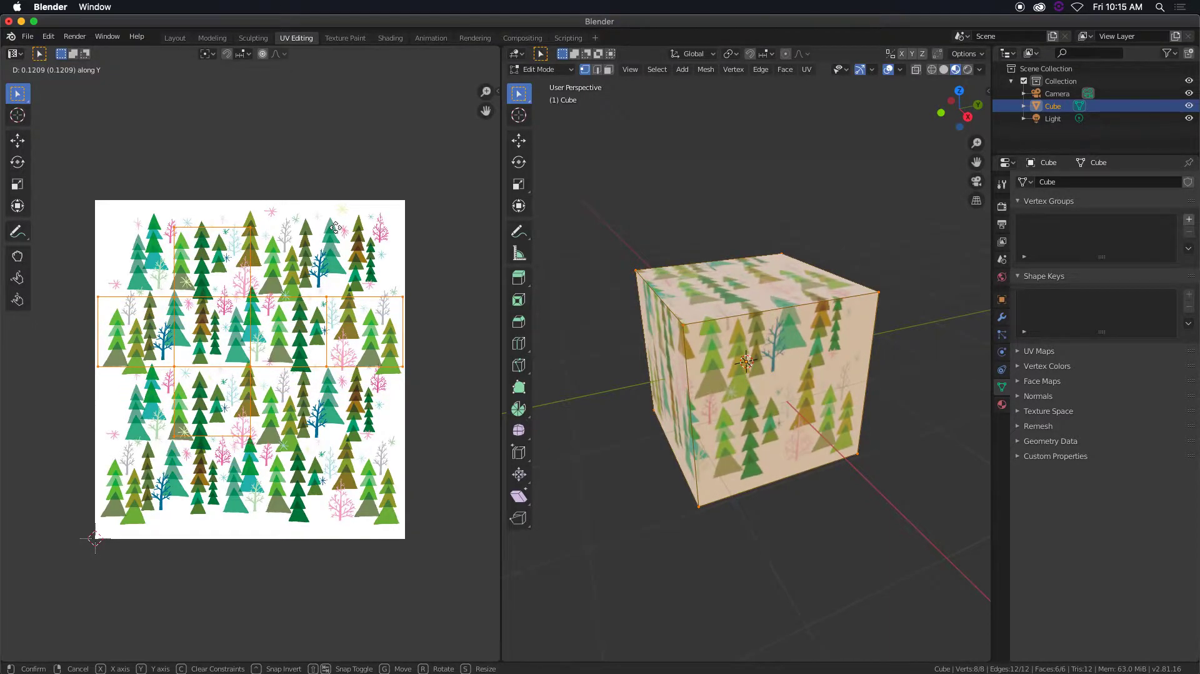
pyautogui.click(336, 228)
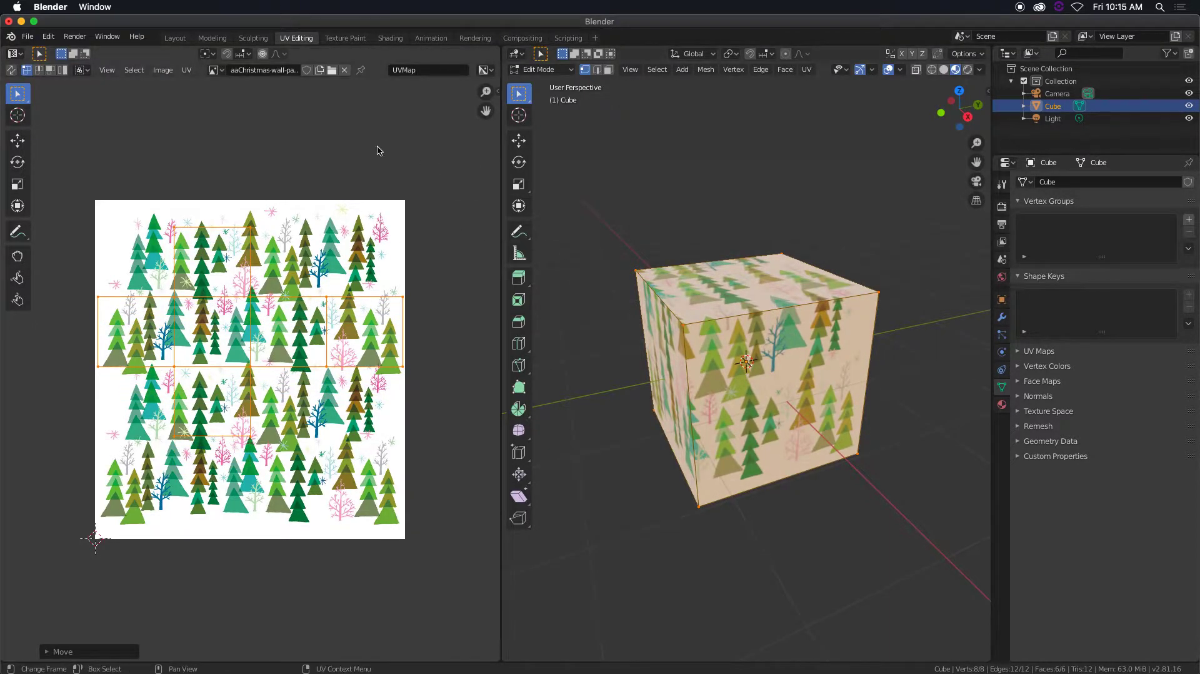
# Switch to the Modeling workspace, show the cube in Material Preview shading, and set edge selection mode
pyautogui.click(225, 39)
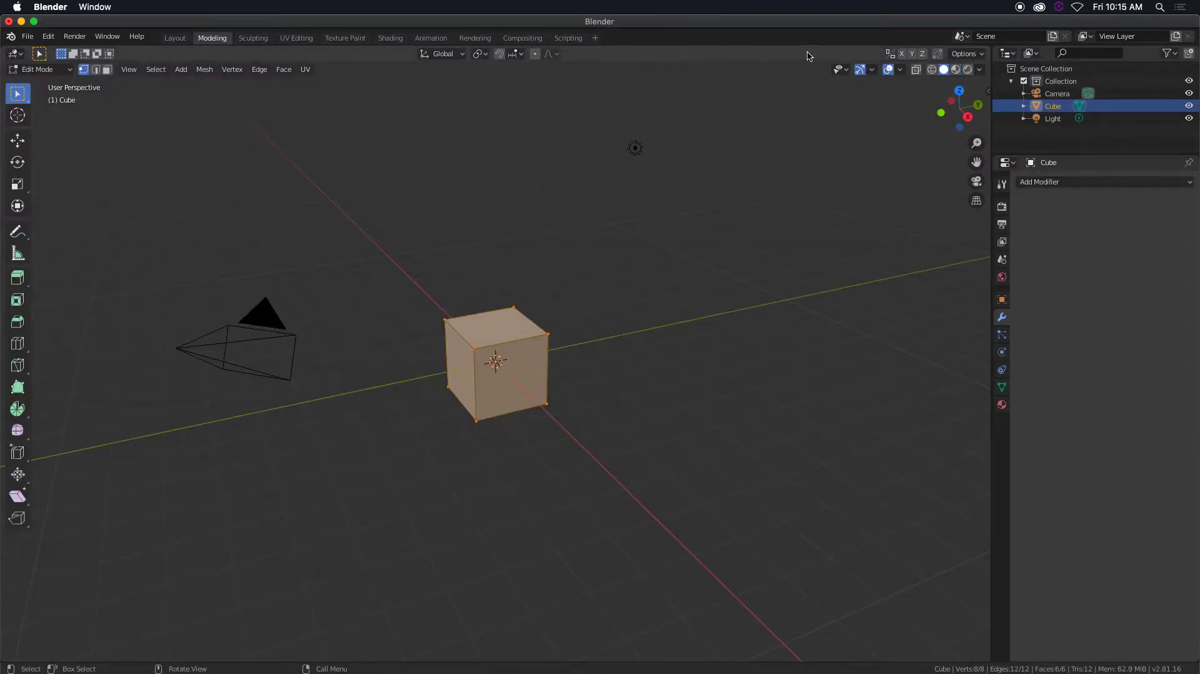
pyautogui.click(956, 70)
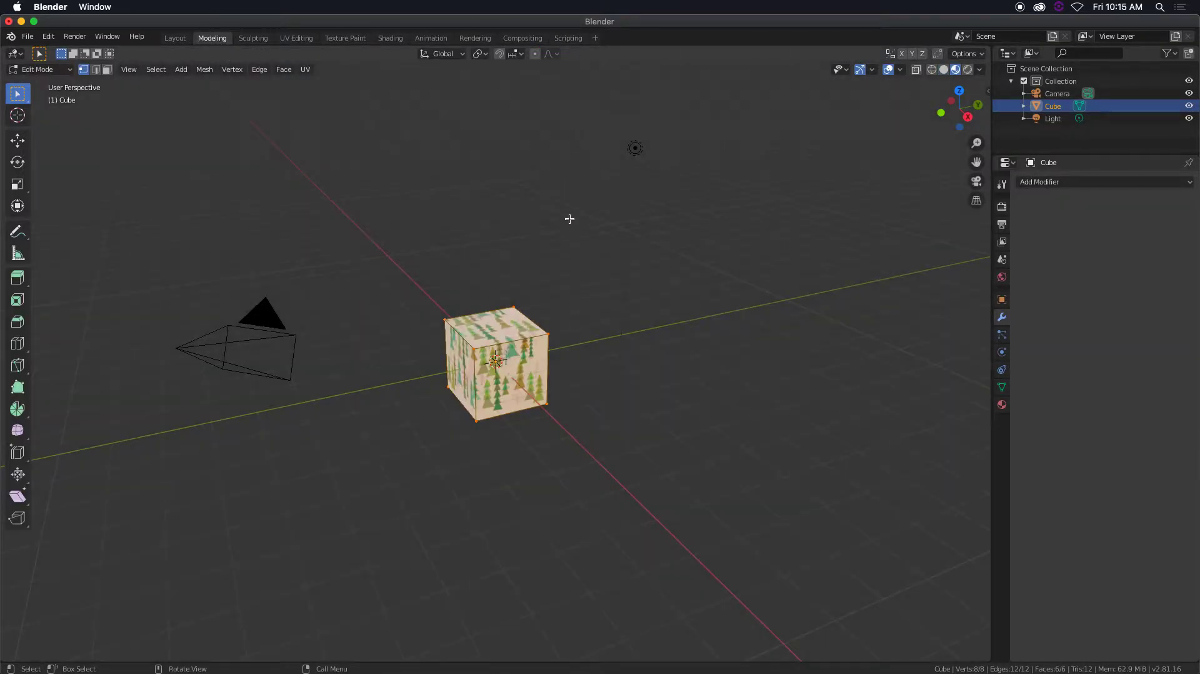
pyautogui.scroll(2, 566, 220)
pyautogui.scroll(4, 564, 222)
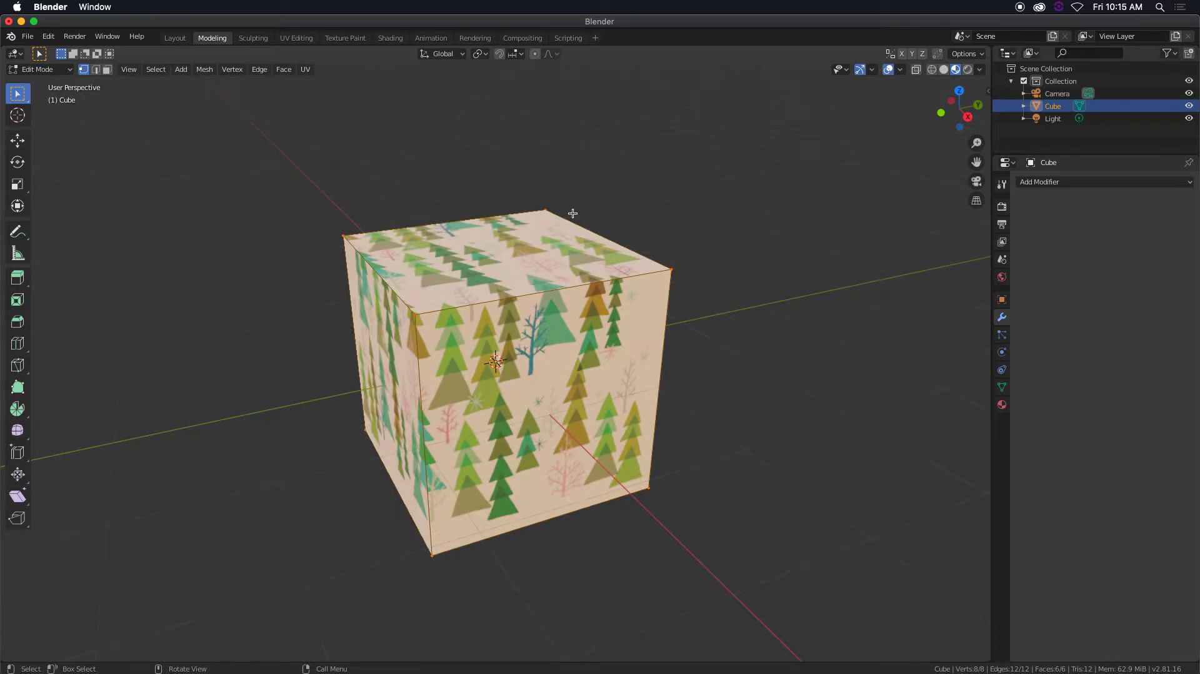
pyautogui.keyDown('shift'); pyautogui.moveTo(572, 213); pyautogui.dragTo(614, 181, button='middle'); pyautogui.keyUp('shift')
pyautogui.press('2')
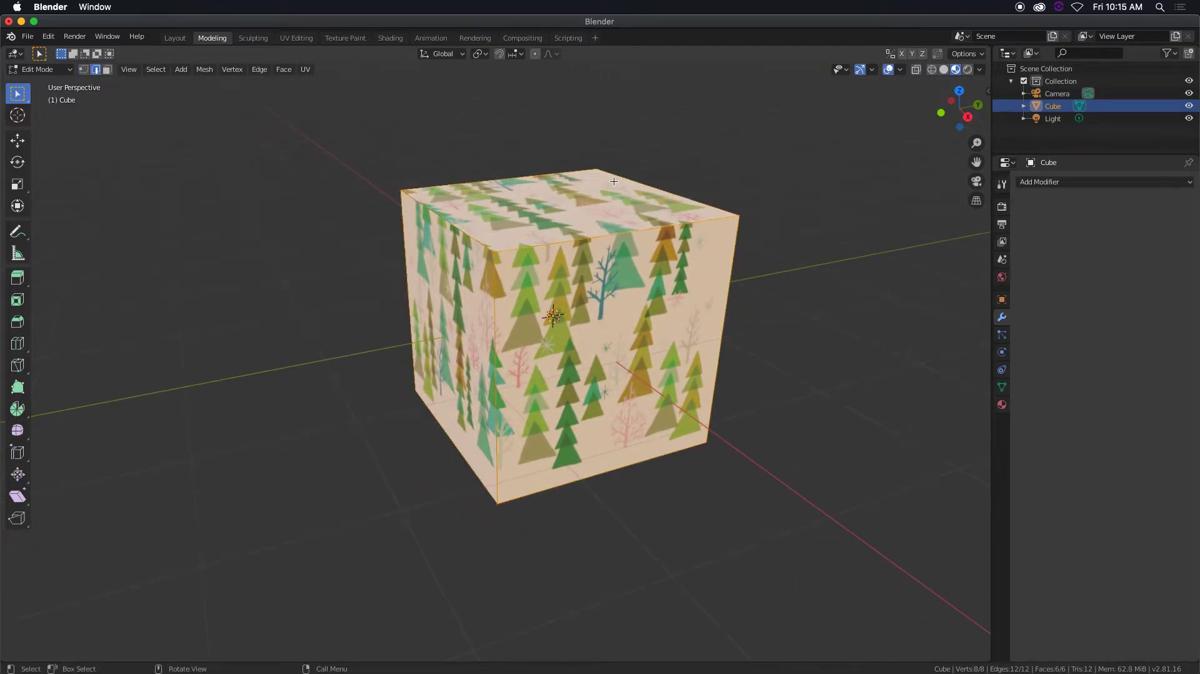
# Try beveling all the cube's edges with a width of about 0.036 m
pyautogui.rightClick(598, 237)
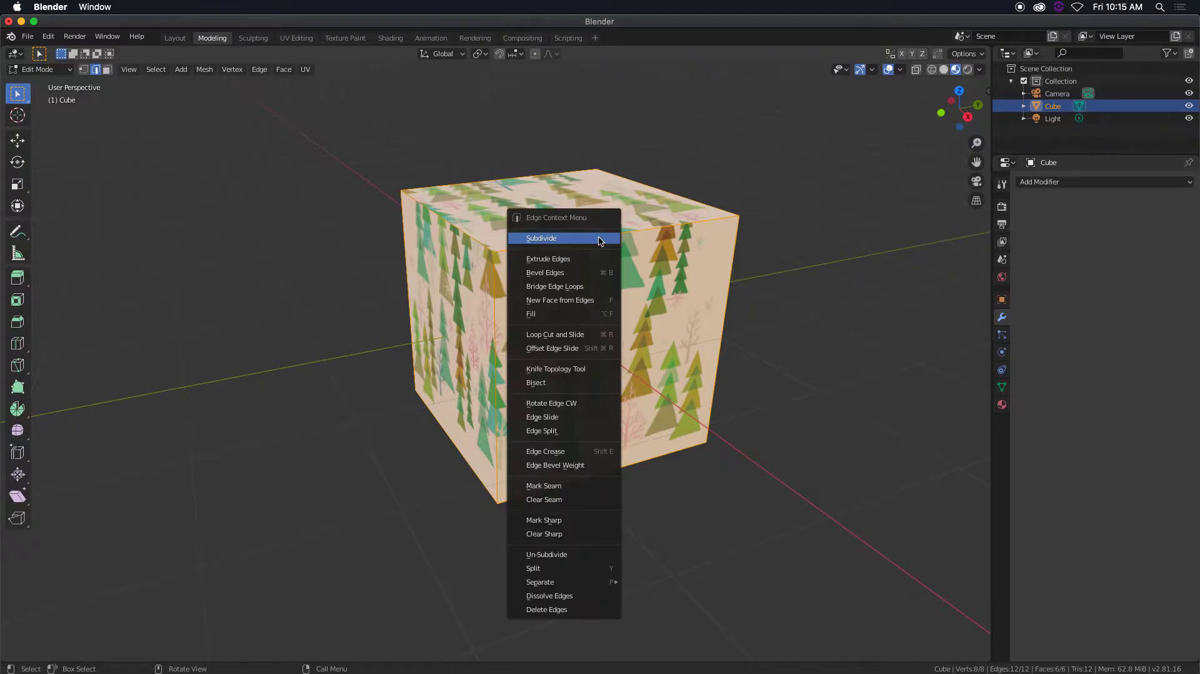
pyautogui.click(596, 272)
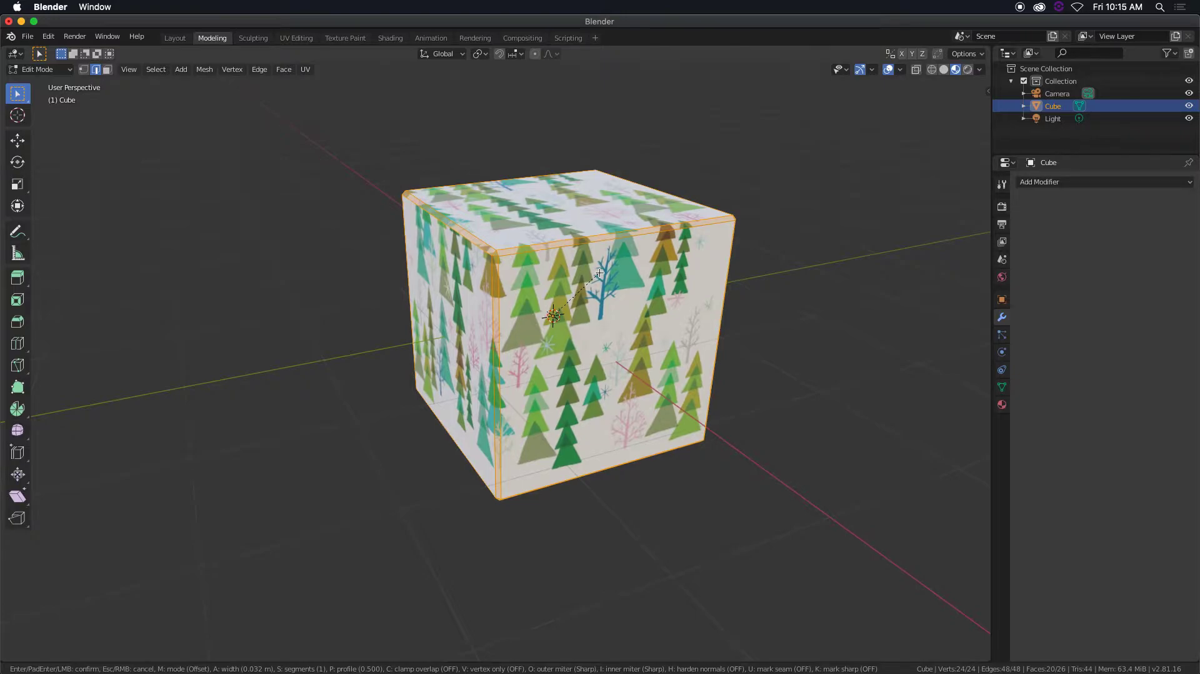
pyautogui.click(599, 273)
pyautogui.scroll(5, 619, 209)
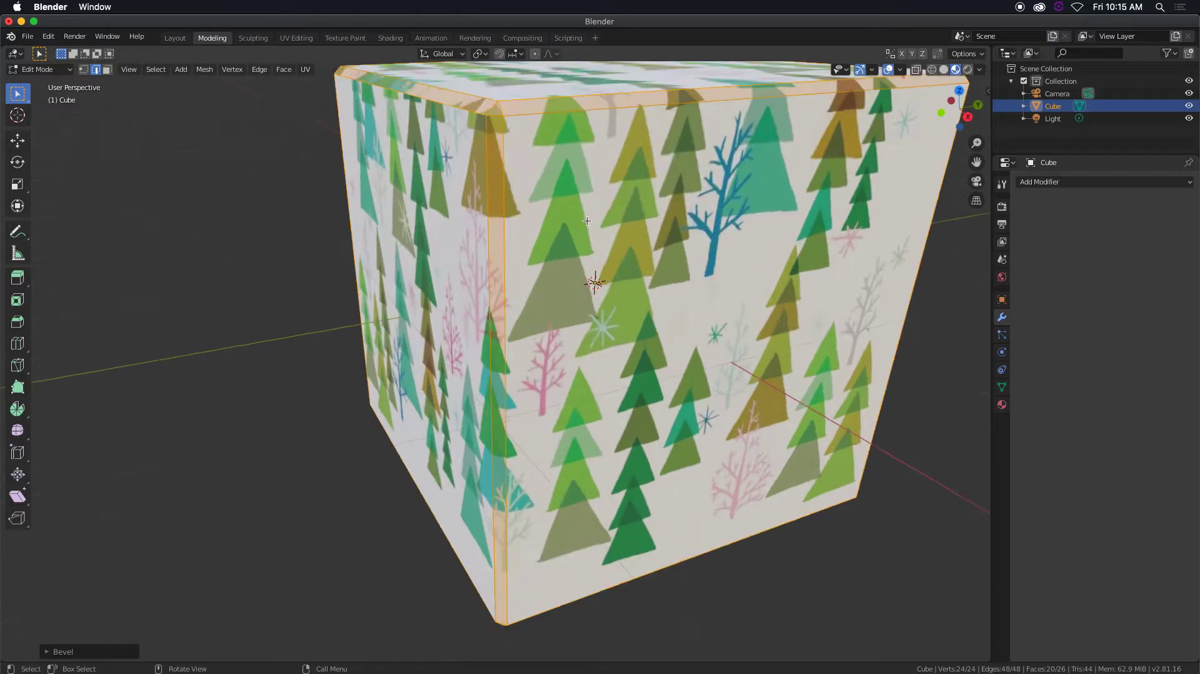
pyautogui.moveTo(620, 209); pyautogui.dragTo(640, 217, button='middle')
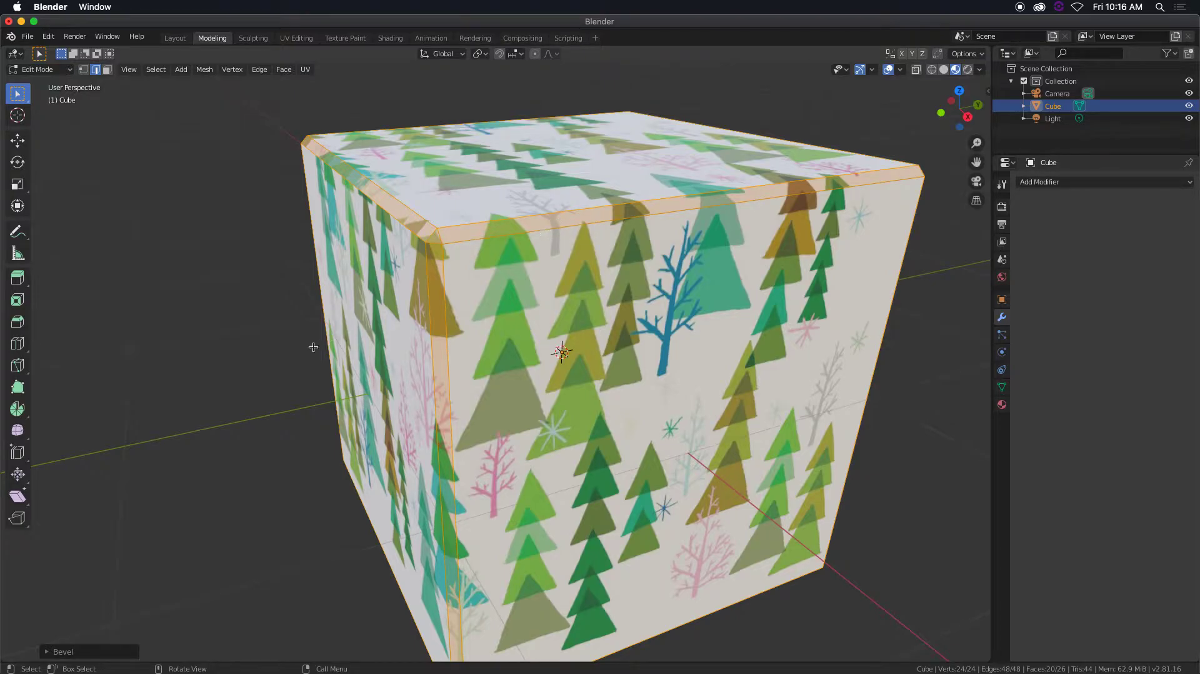
# Try reducing the bevel width to about 0.006 m and undo the whole bevel
pyautogui.click(46, 652)
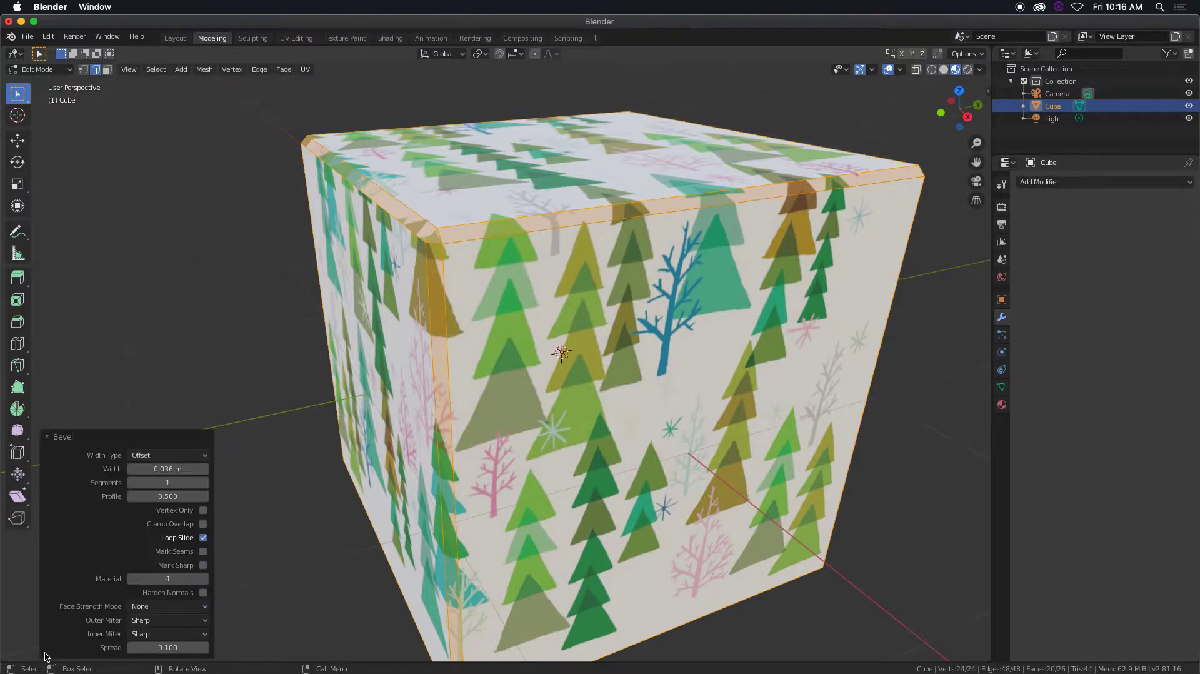
pyautogui.click(133, 470)
pyautogui.click(132, 470)
pyautogui.click(132, 470)
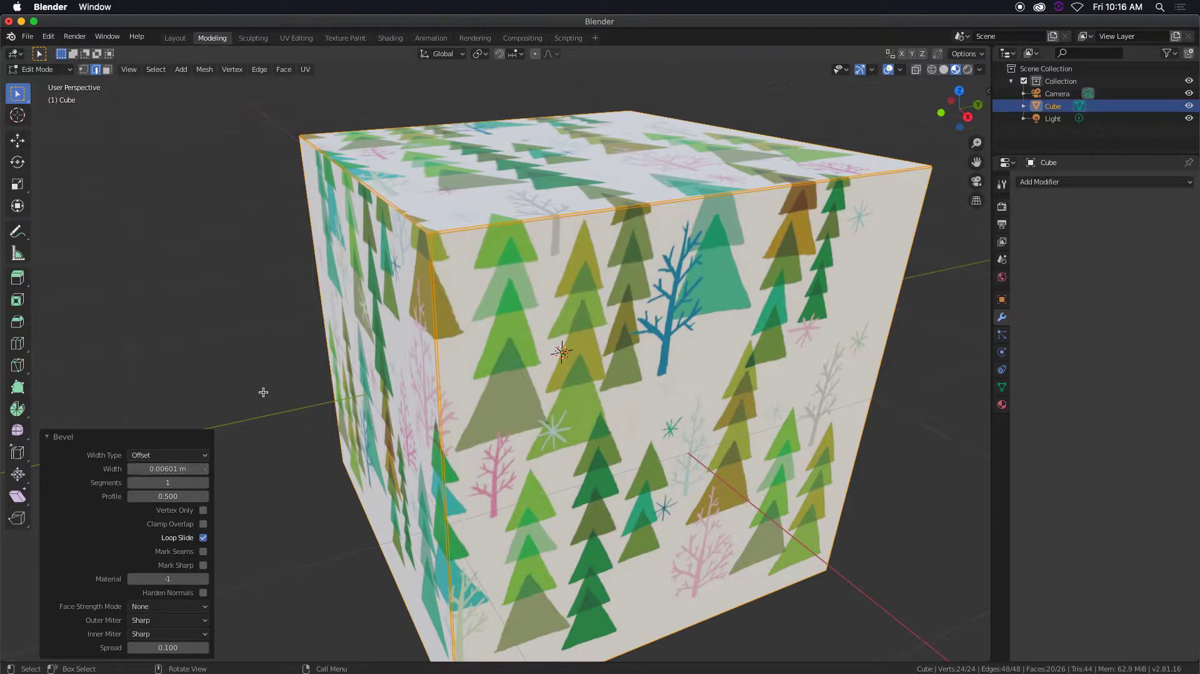
pyautogui.press('super+z')
pyautogui.moveTo(521, 400)
pyautogui.mouseDown(button='middle')
pyautogui.moveTo(503, 422)
pyautogui.moveTo(534, 412)
pyautogui.mouseUp(button='middle')
pyautogui.scroll(-5, 534, 413)
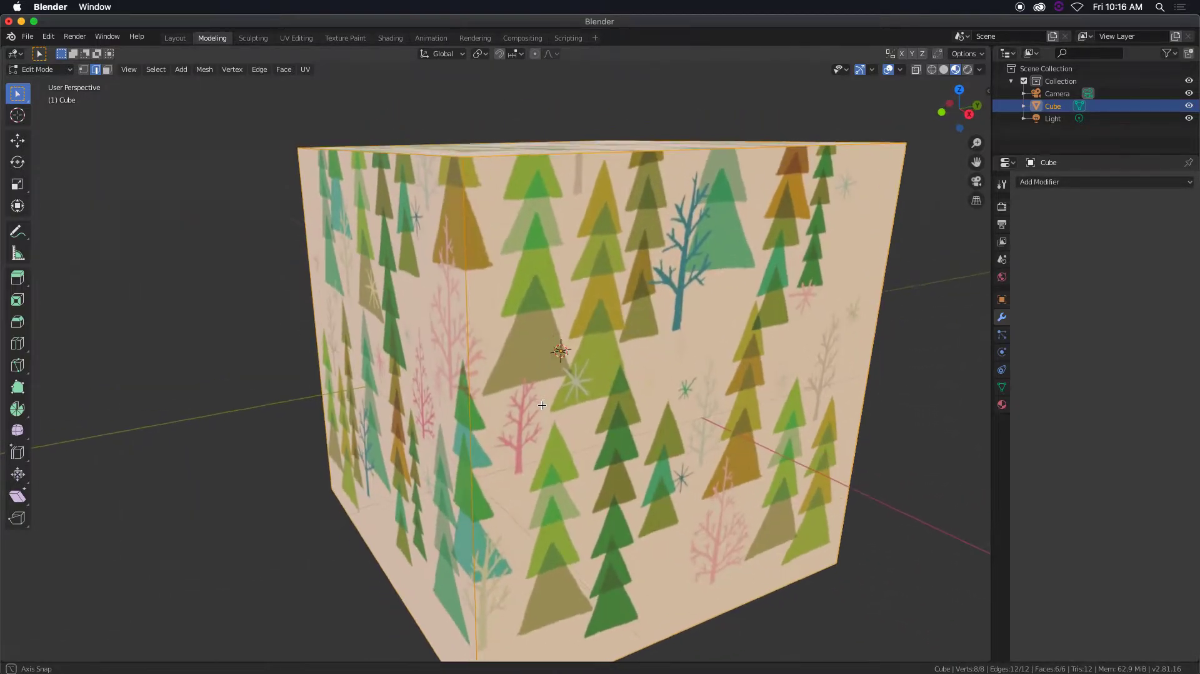
pyautogui.scroll(2, 526, 410)
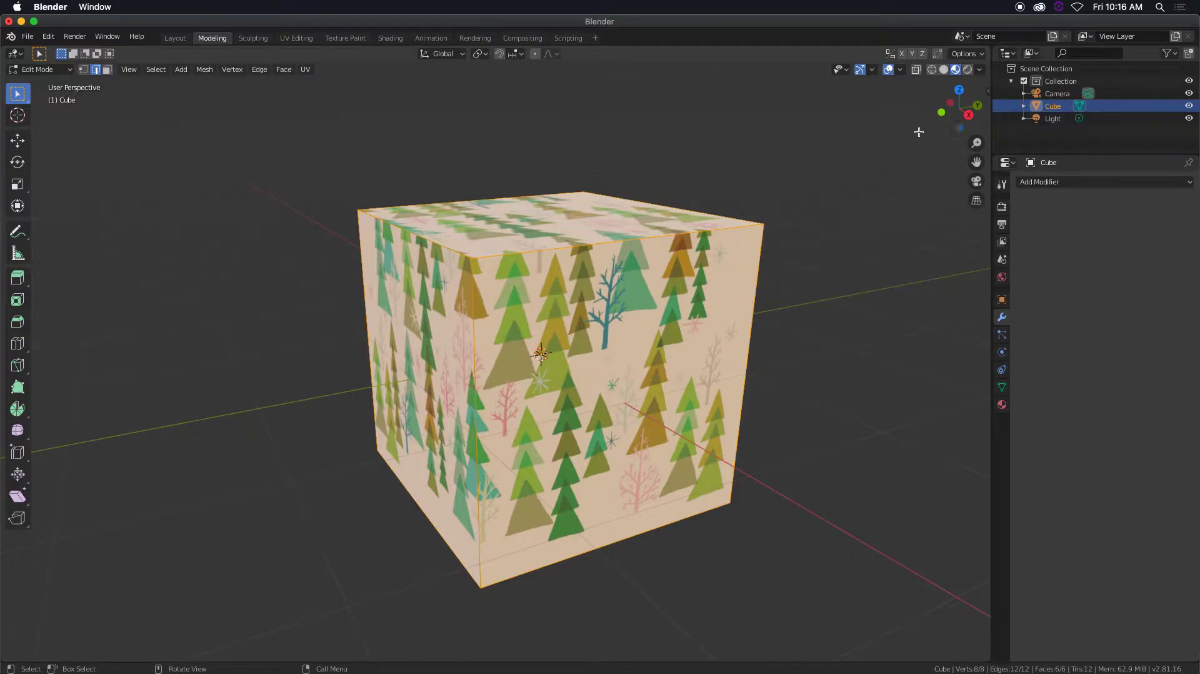
# In Solid shading, add one horizontal loop cut around the cube, slid toward its top face with a factor of about -0.59
pyautogui.click(943, 71)
pyautogui.scroll(-1, 496, 350)
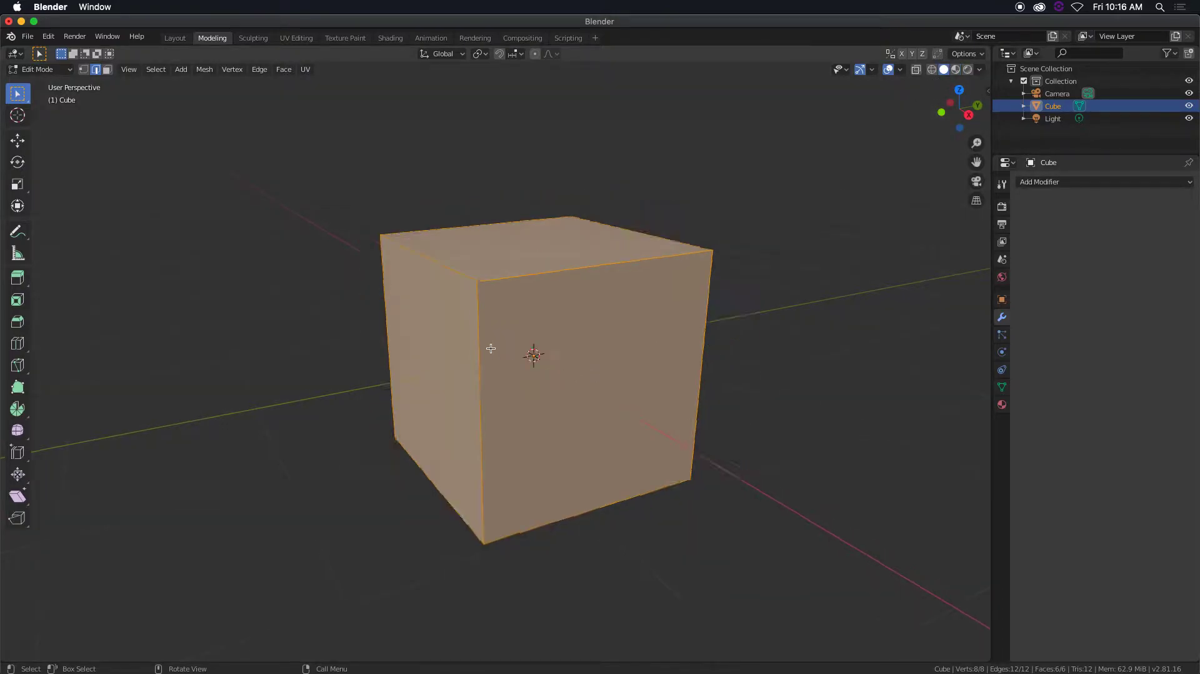
pyautogui.scroll(2, 491, 350)
pyautogui.hotkey('ctrl', 'r')
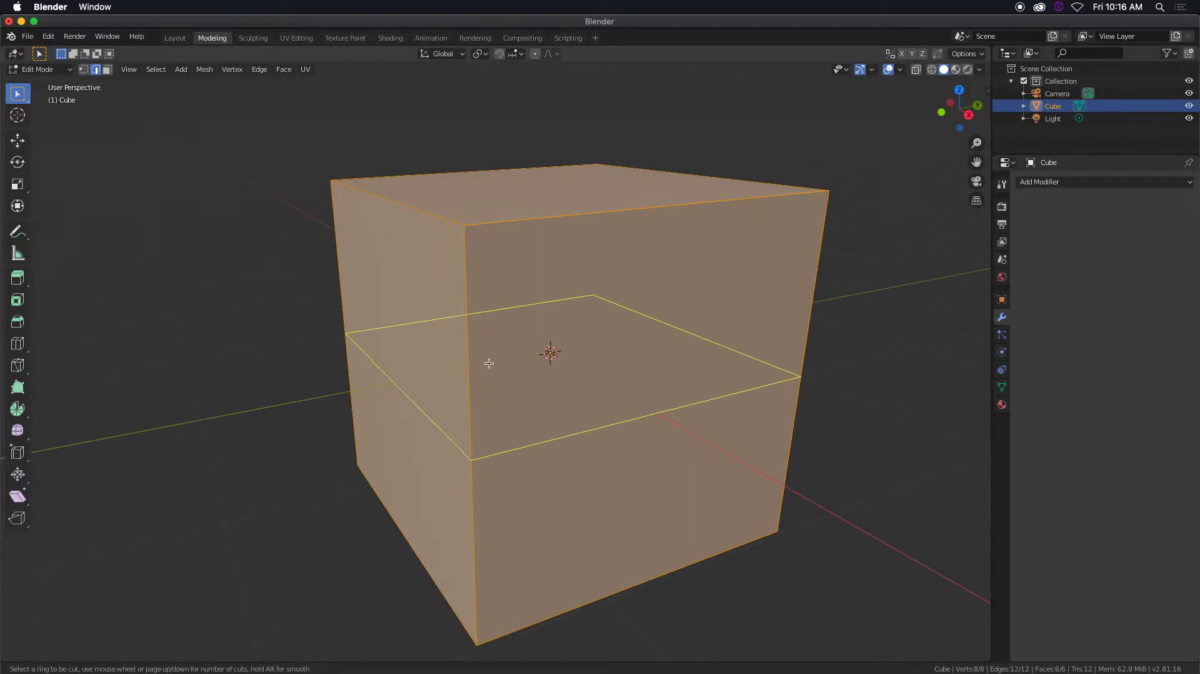
pyautogui.click(489, 363)
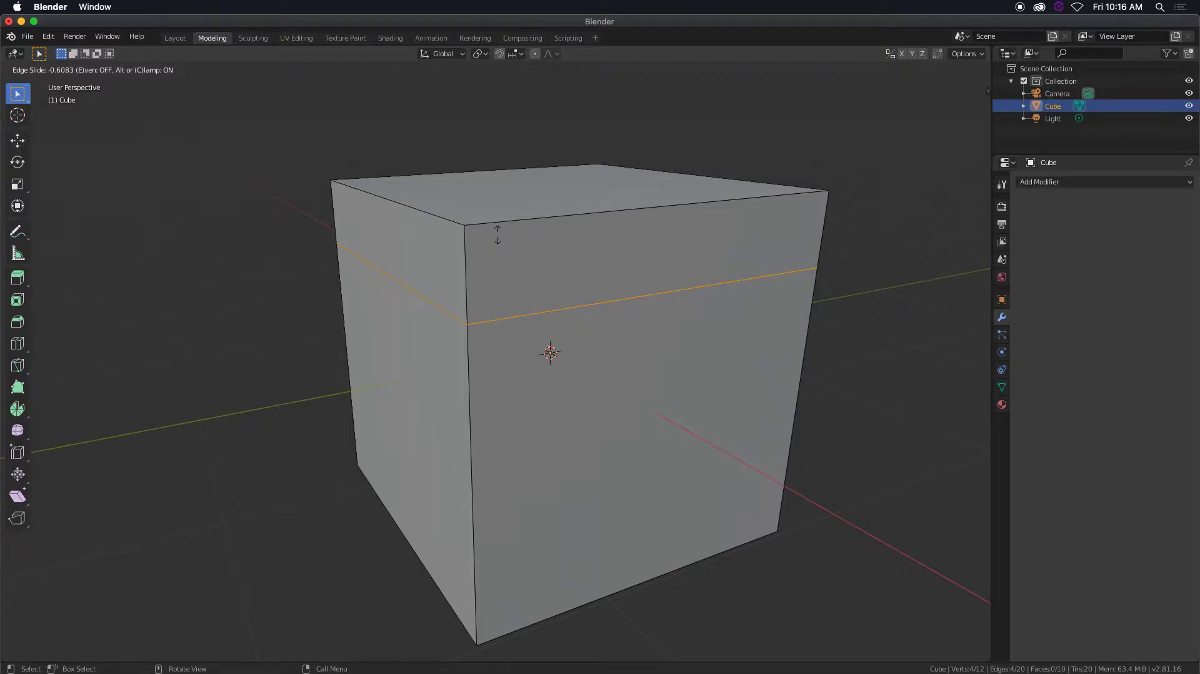
pyautogui.click(498, 238)
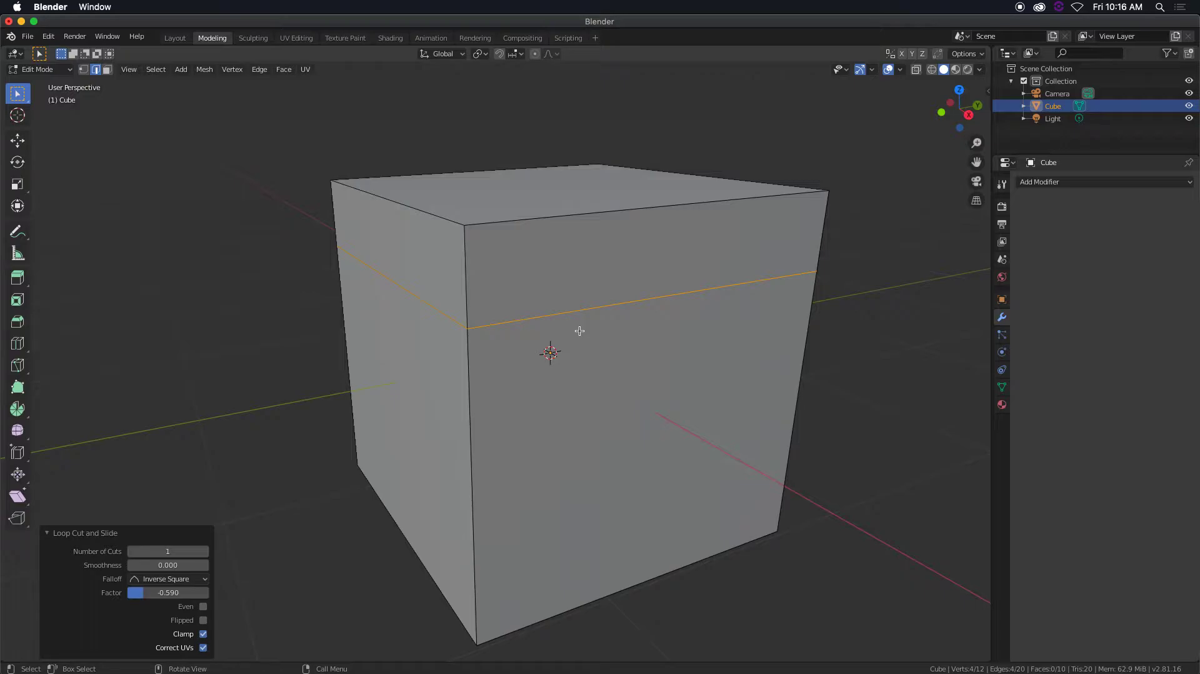
# Show the cube in Material Preview shading and examine how the wallpaper runs across the loop cut
pyautogui.click(967, 69)
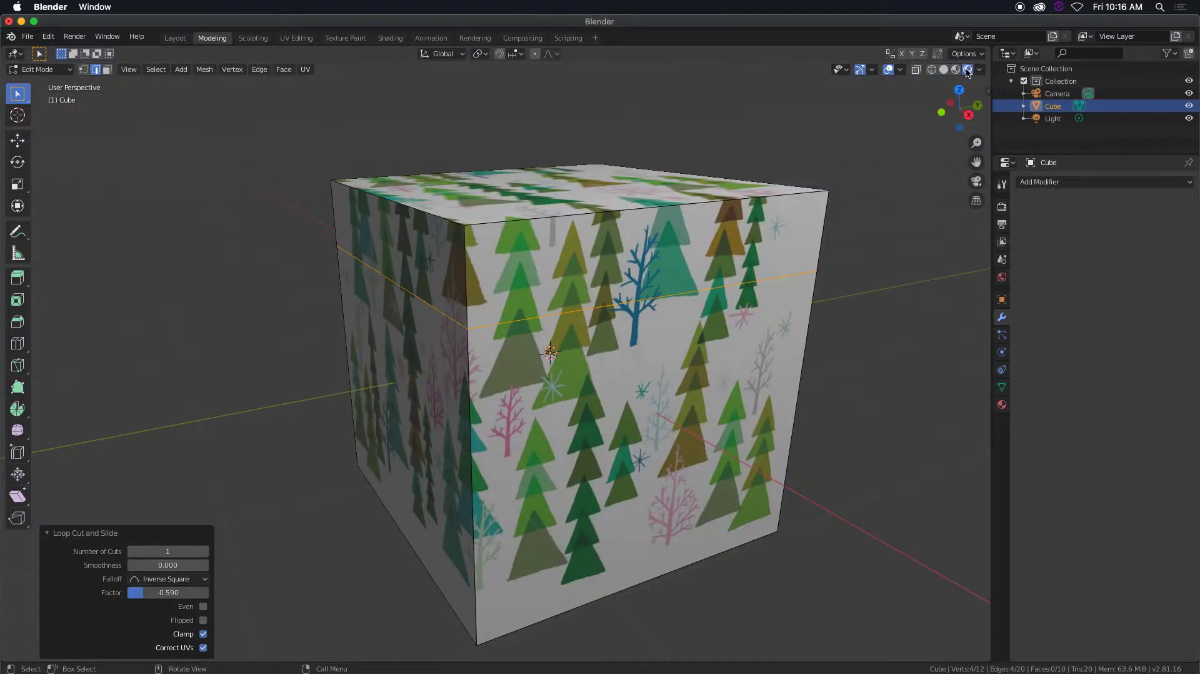
pyautogui.click(956, 70)
pyautogui.scroll(-2, 756, 265)
pyautogui.moveTo(755, 265); pyautogui.dragTo(673, 253, button='middle')
pyautogui.scroll(2, 672, 253)
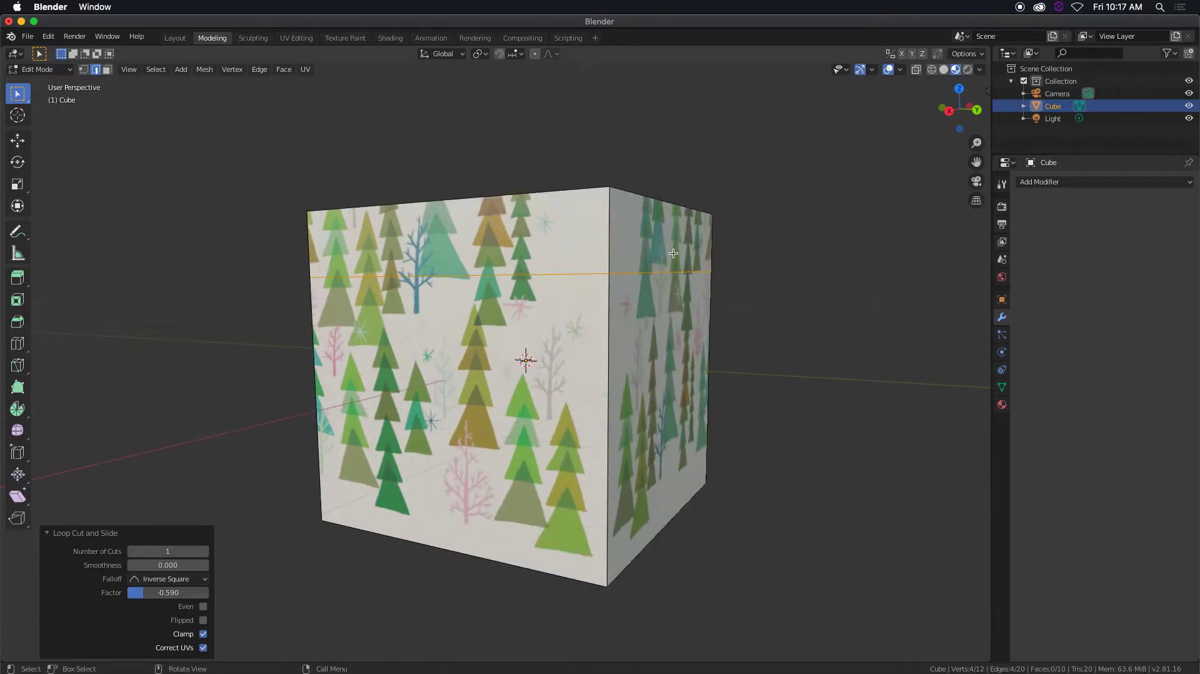
pyautogui.scroll(1, 673, 253)
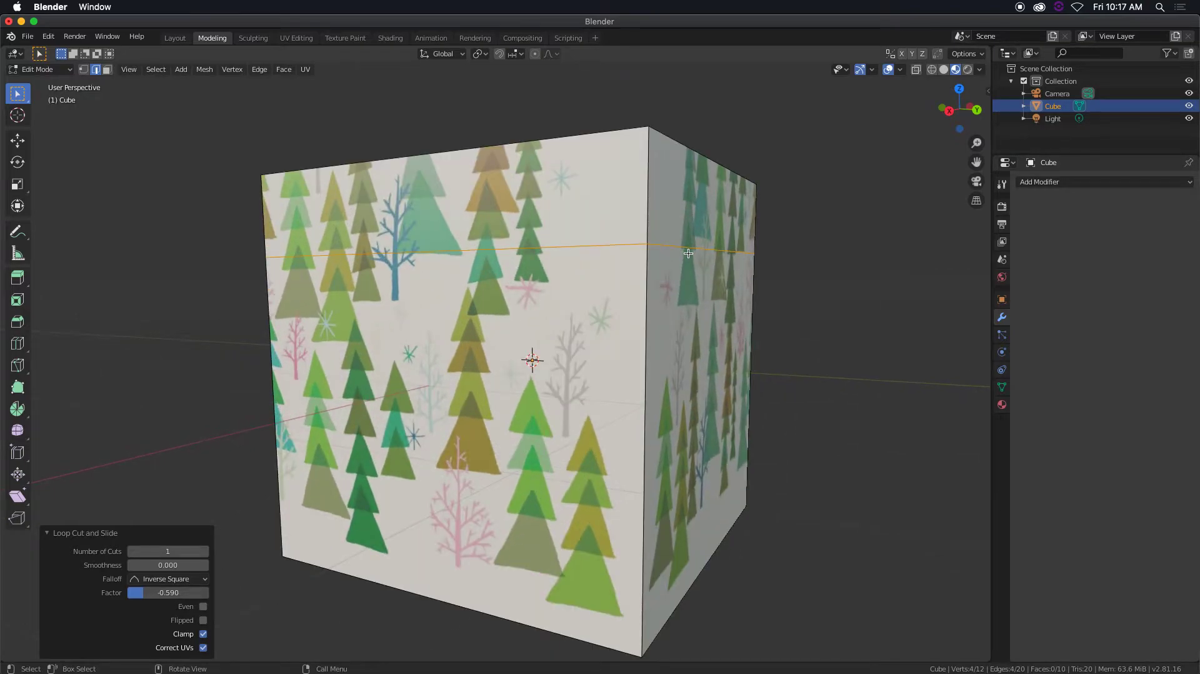
# Add a second horizontal loop cut below the first and slide it up to just beneath it, with factor -0.991
pyautogui.click(637, 296)
pyautogui.moveTo(641, 144); pyautogui.dragTo(637, 92)
pyautogui.scroll(4, 652, 195)
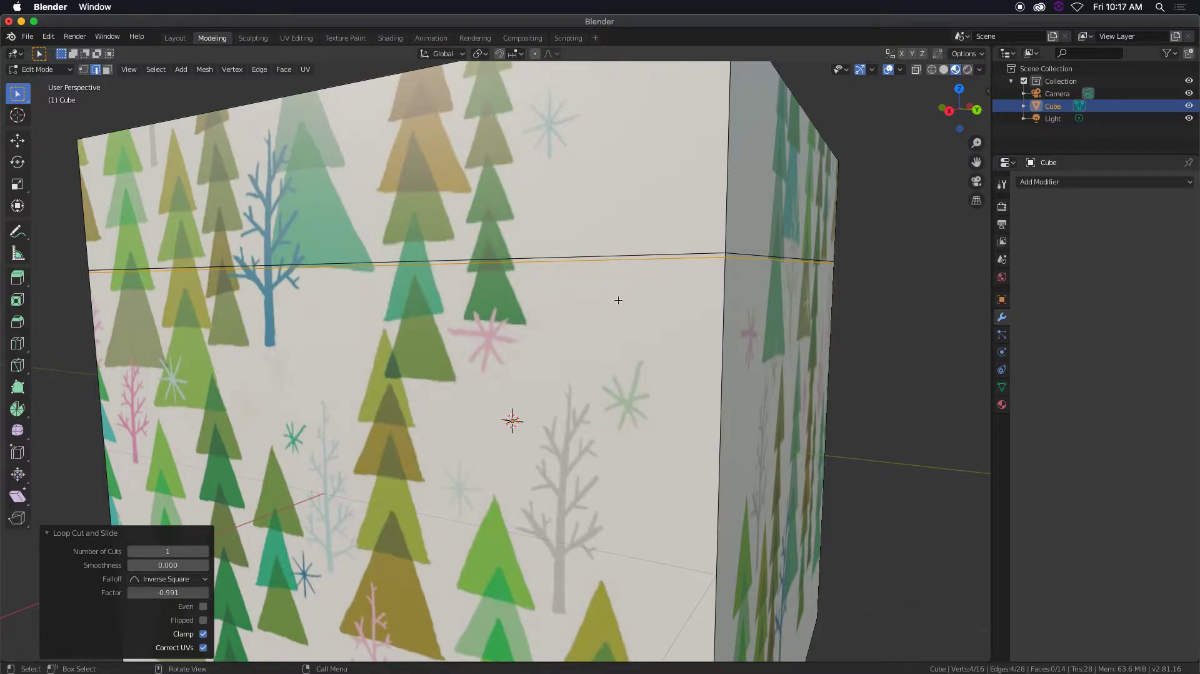
# Select the cube's bottom face in face mode and grow the selection to the side faces below the loop cuts
pyautogui.scroll(-8, 629, 317)
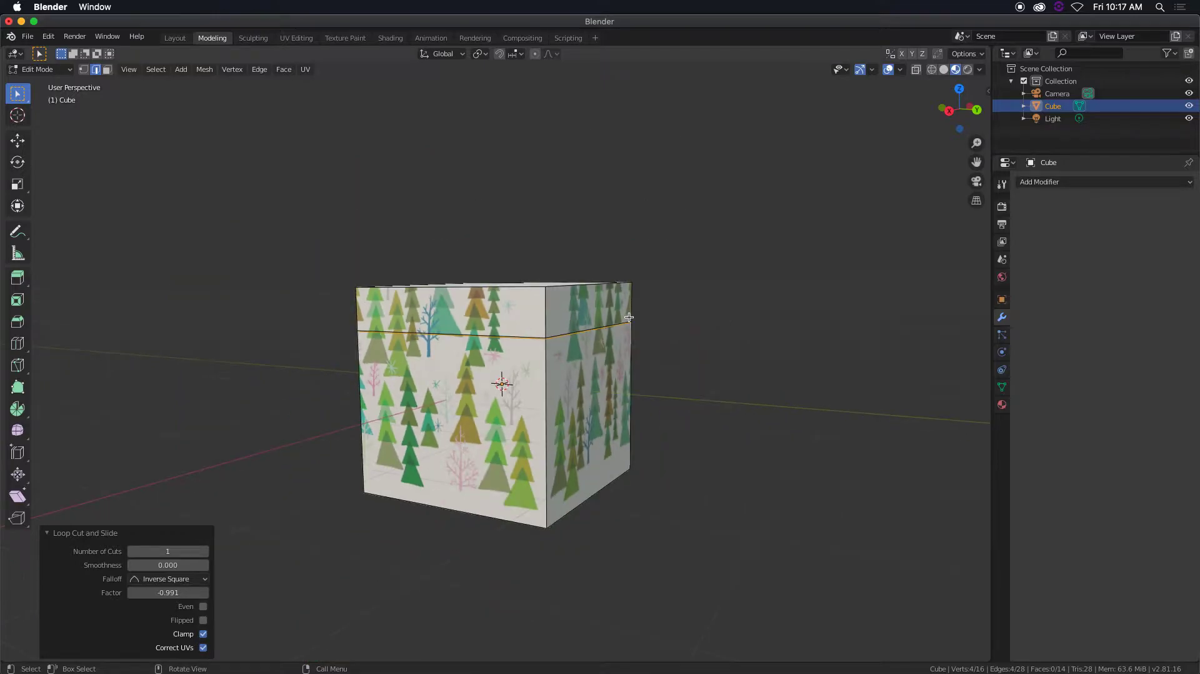
pyautogui.moveTo(583, 350); pyautogui.dragTo(578, 291, button='middle')
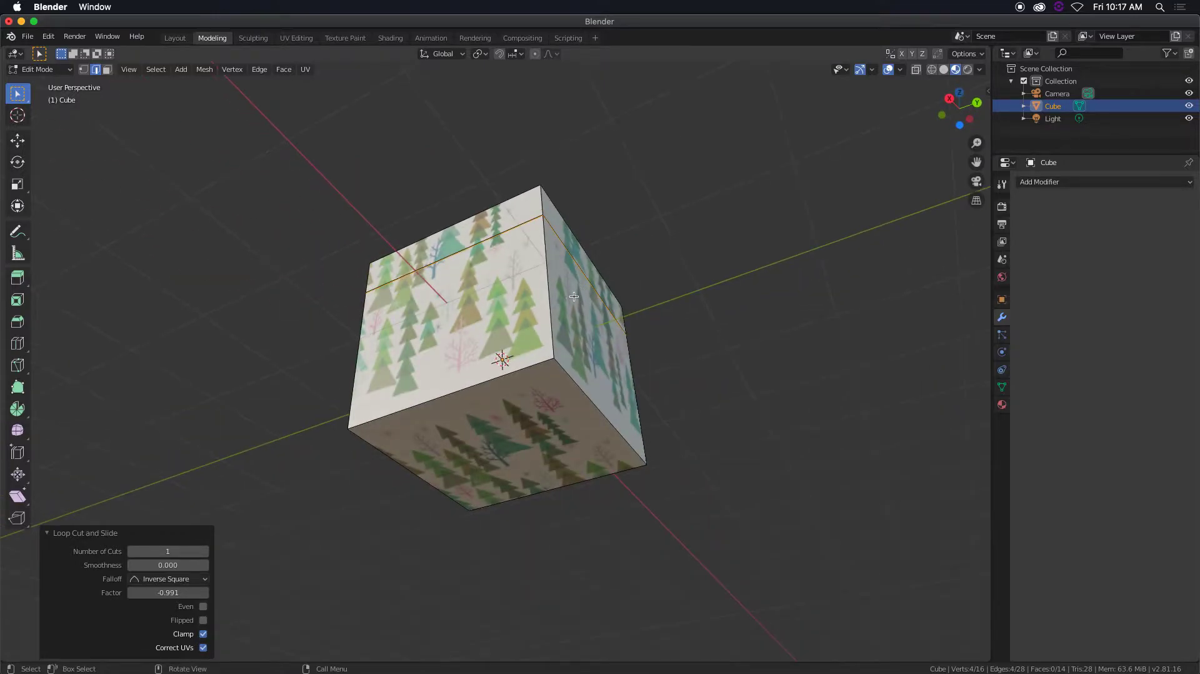
pyautogui.press('3')
pyautogui.click(525, 426)
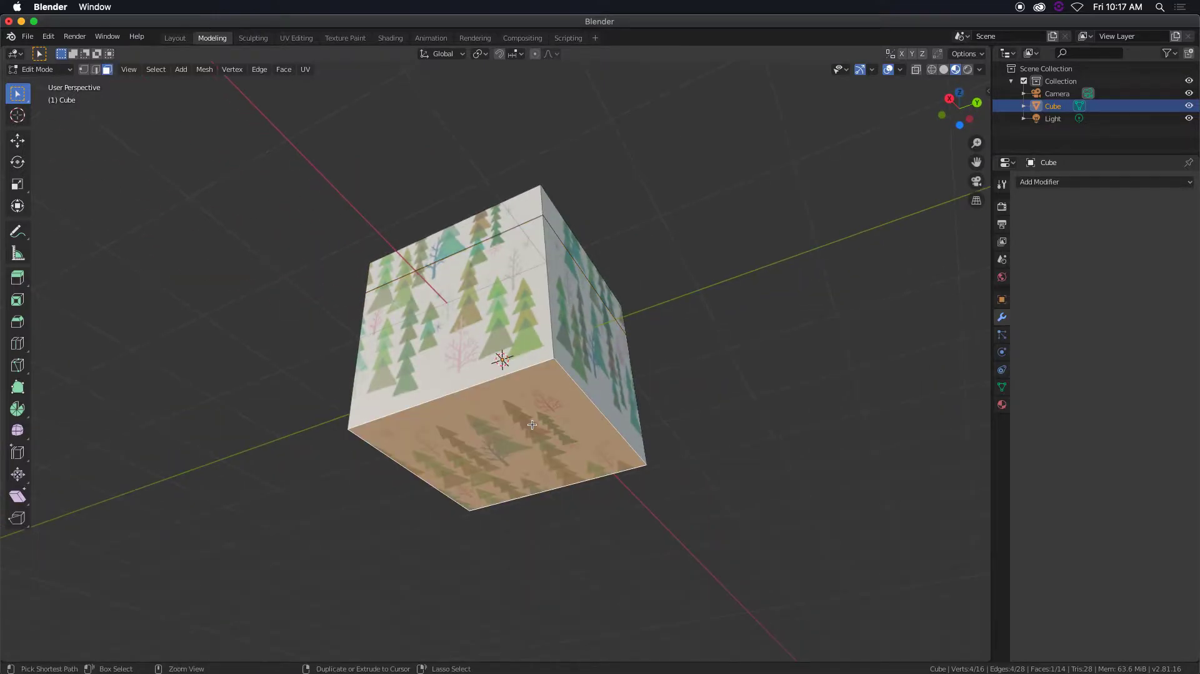
pyautogui.press('ctrl+KP_Add')
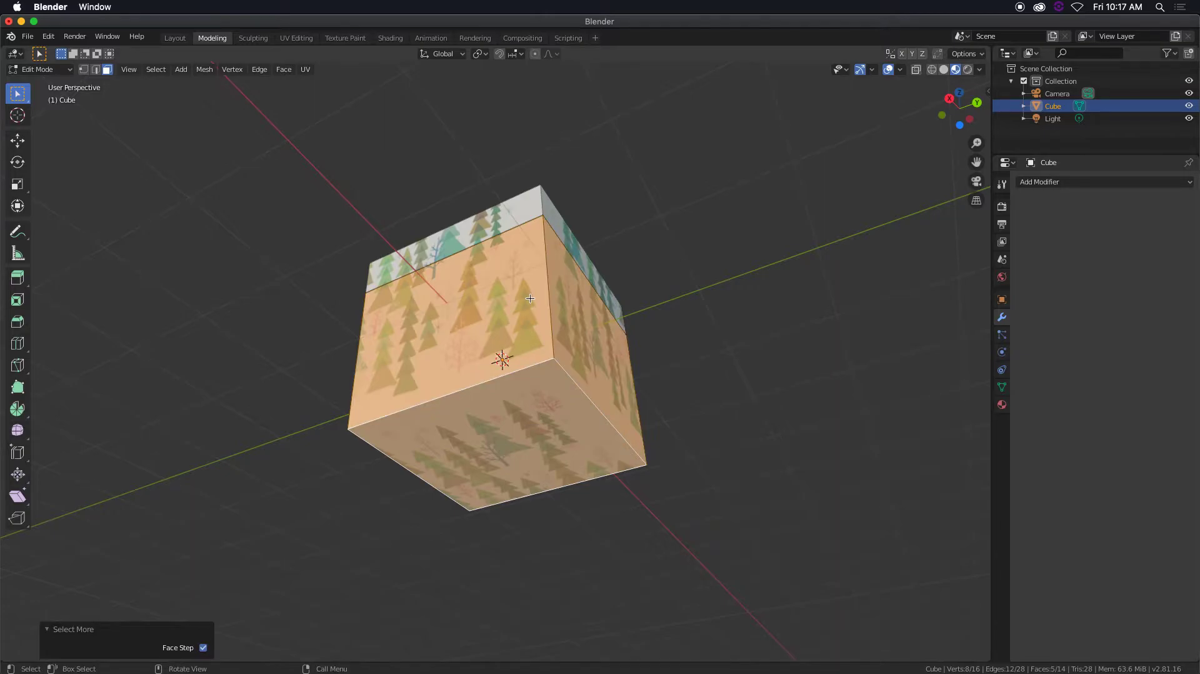
# From the front view, scale the selected lower faces to about 0.983 to form a lid overhang
pyautogui.press('KP_1')
pyautogui.scroll(4, 535, 309)
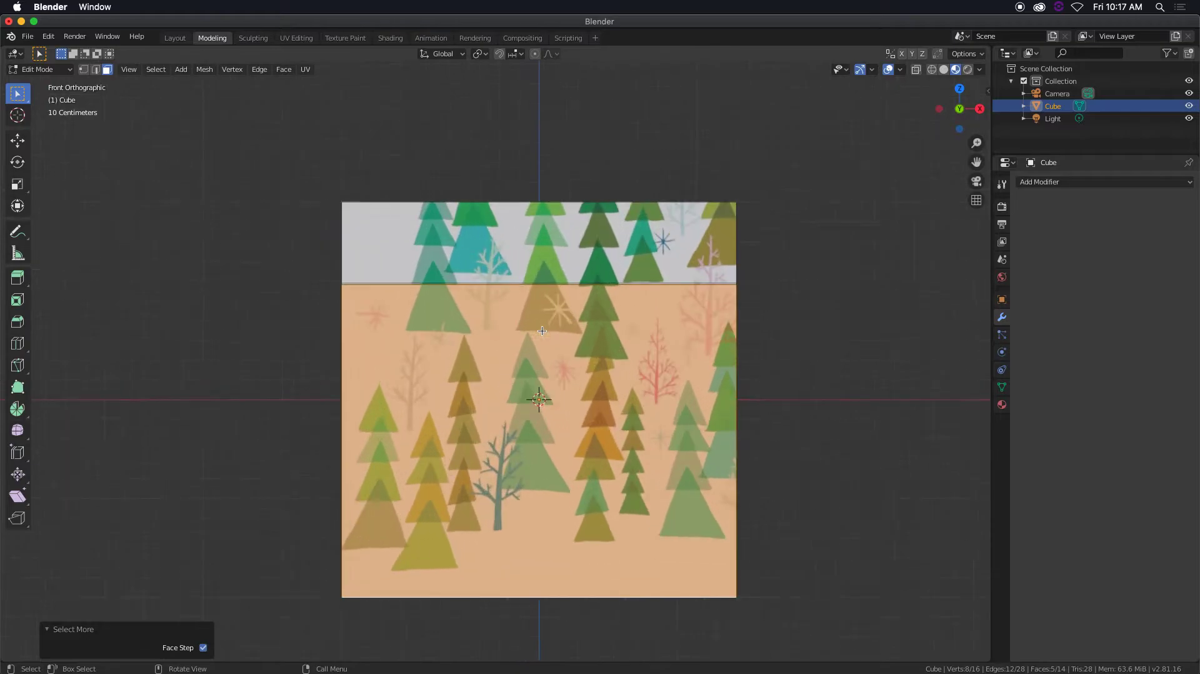
pyautogui.scroll(6, 542, 330)
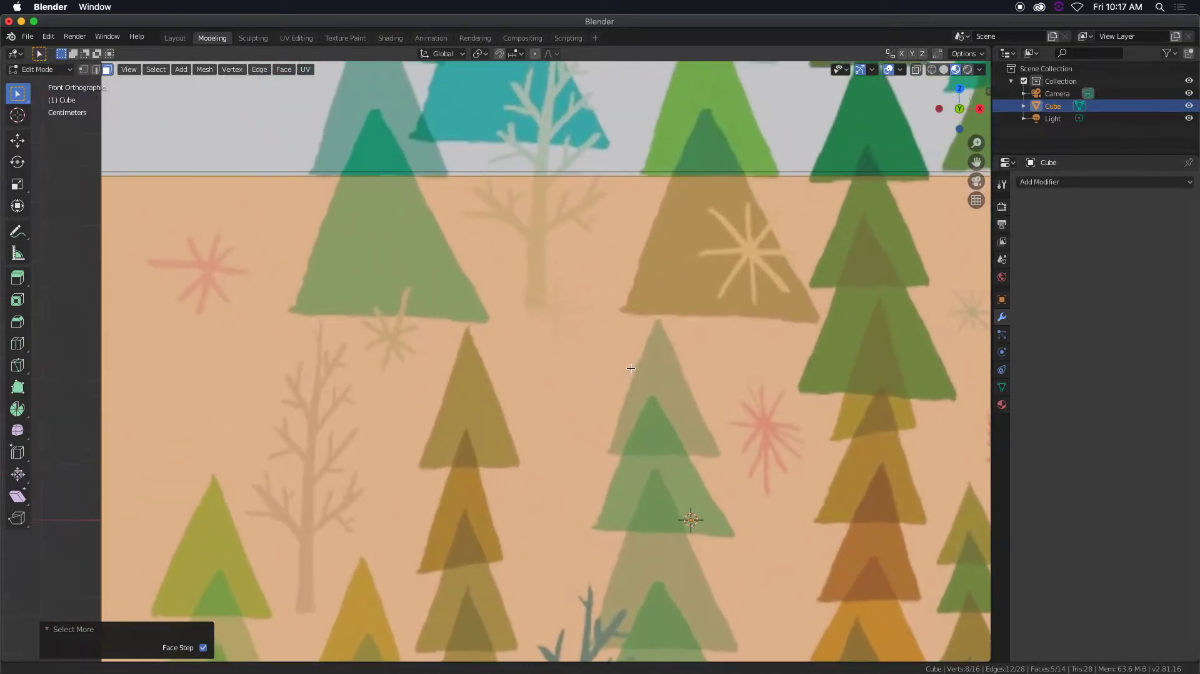
pyautogui.scroll(1, 630, 368)
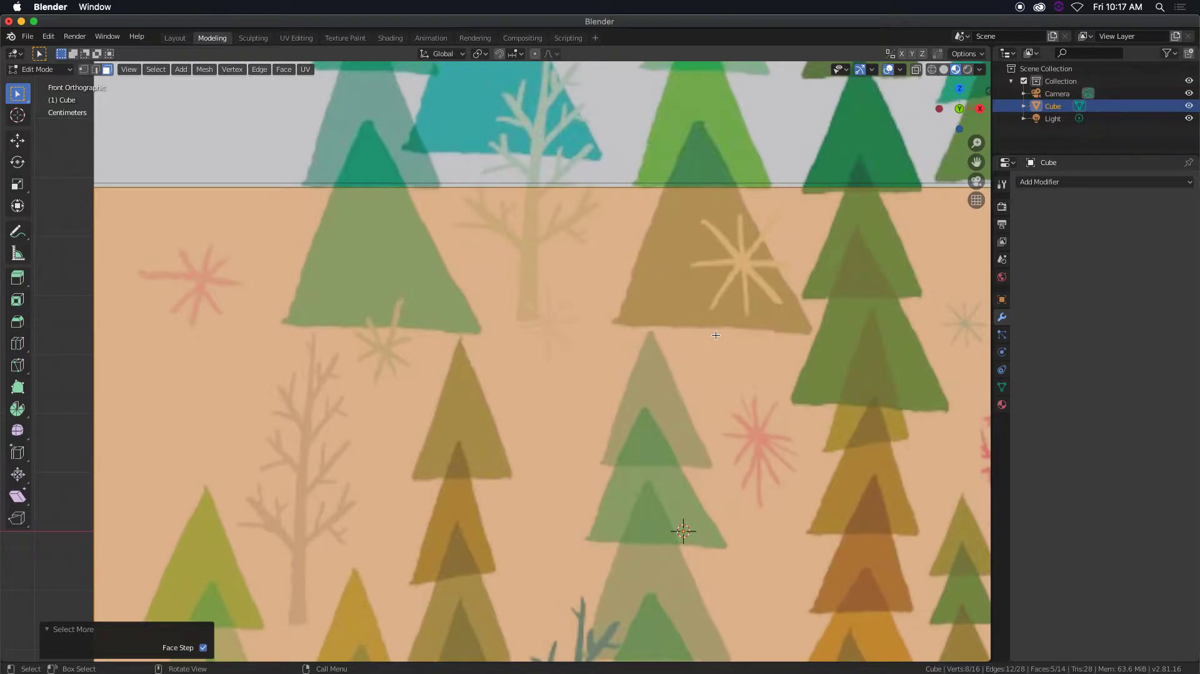
pyautogui.press('s')
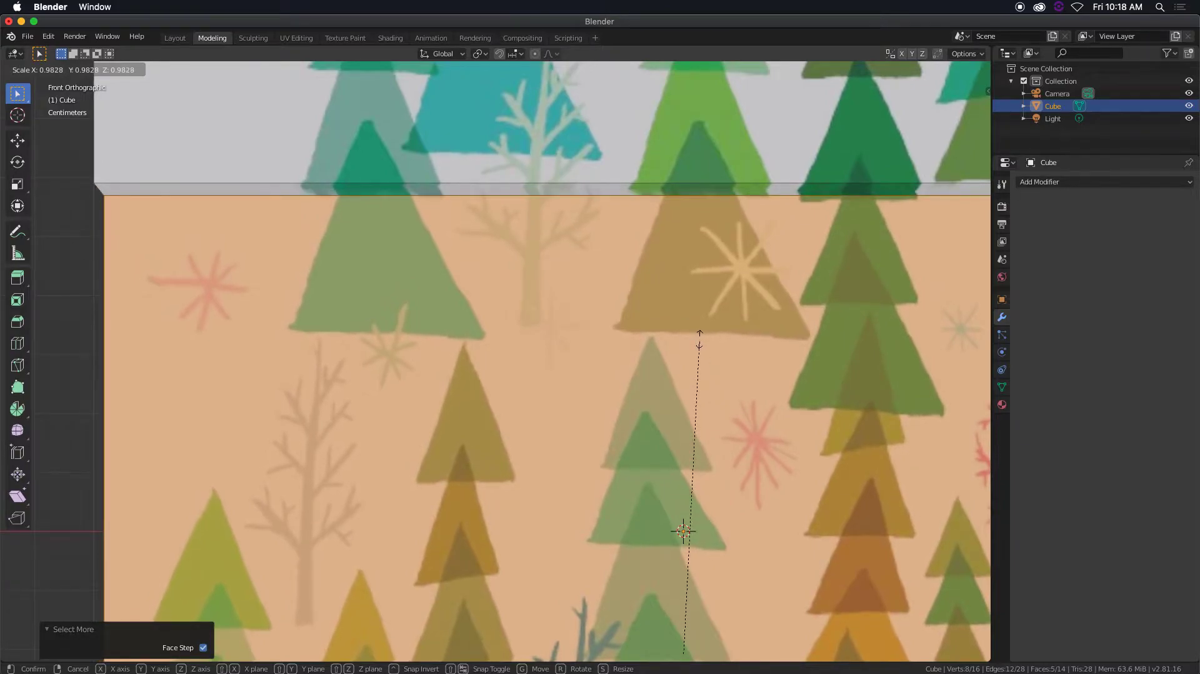
pyautogui.click(700, 342)
# Move the selected lower faces up along Z by about 0.019 m until they meet the lid's lower edge
pyautogui.press('KP_Decimal')
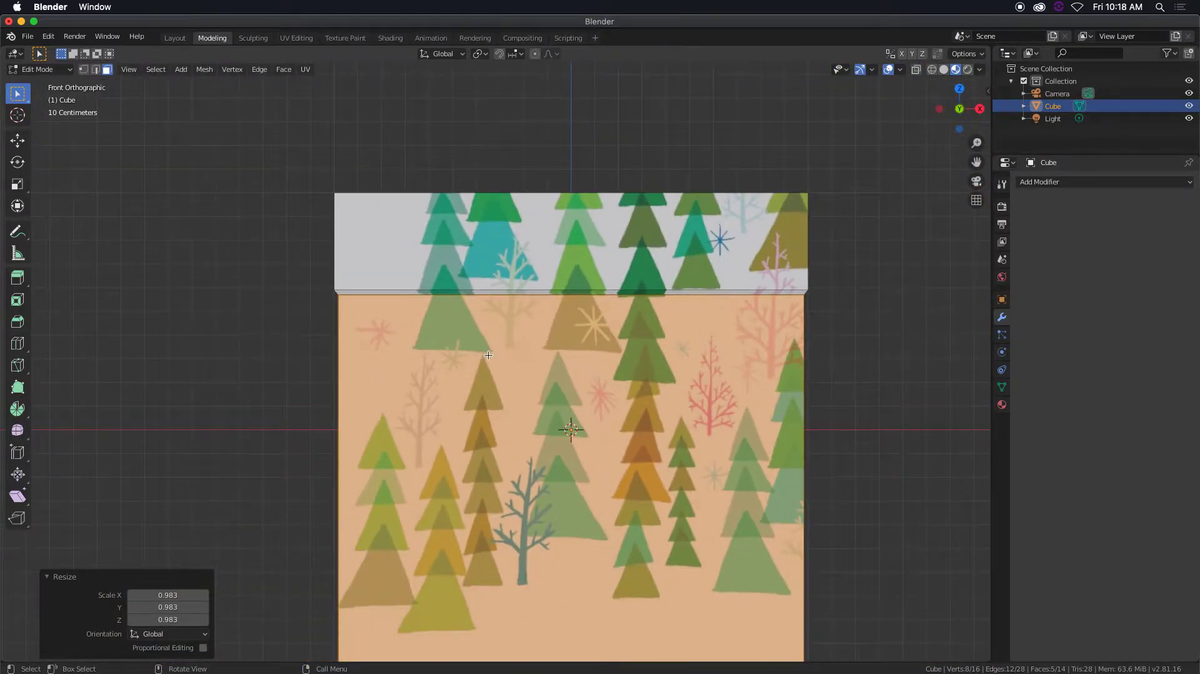
pyautogui.scroll(5, 491, 354)
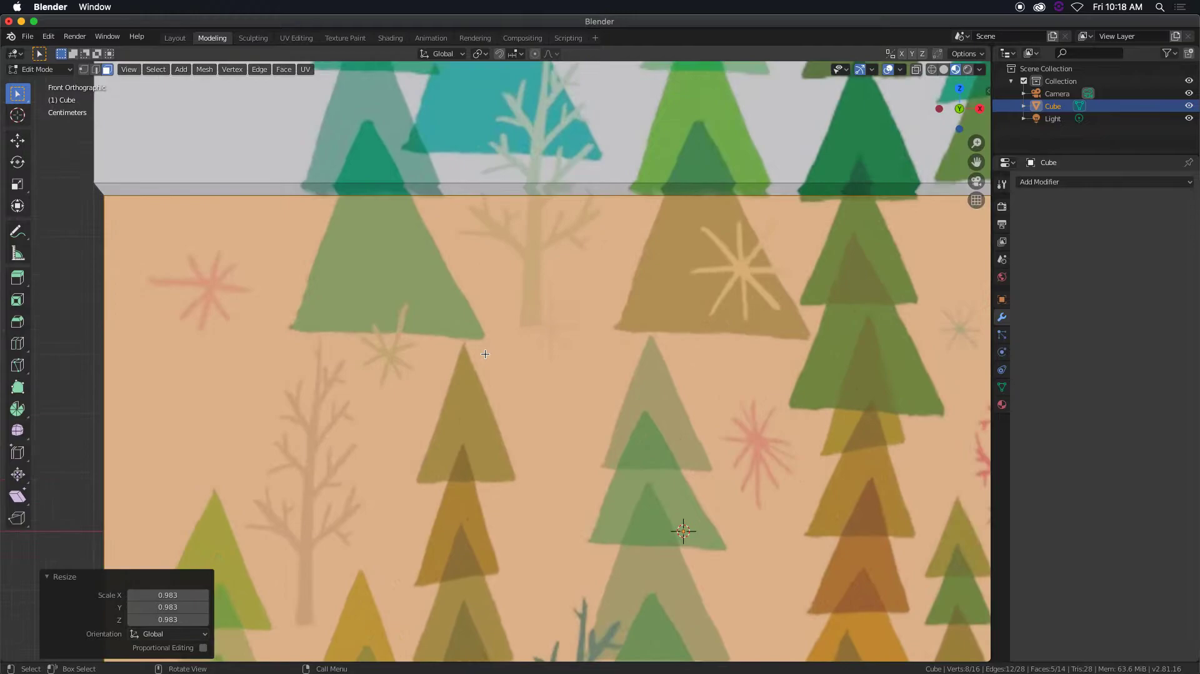
pyautogui.press('g')
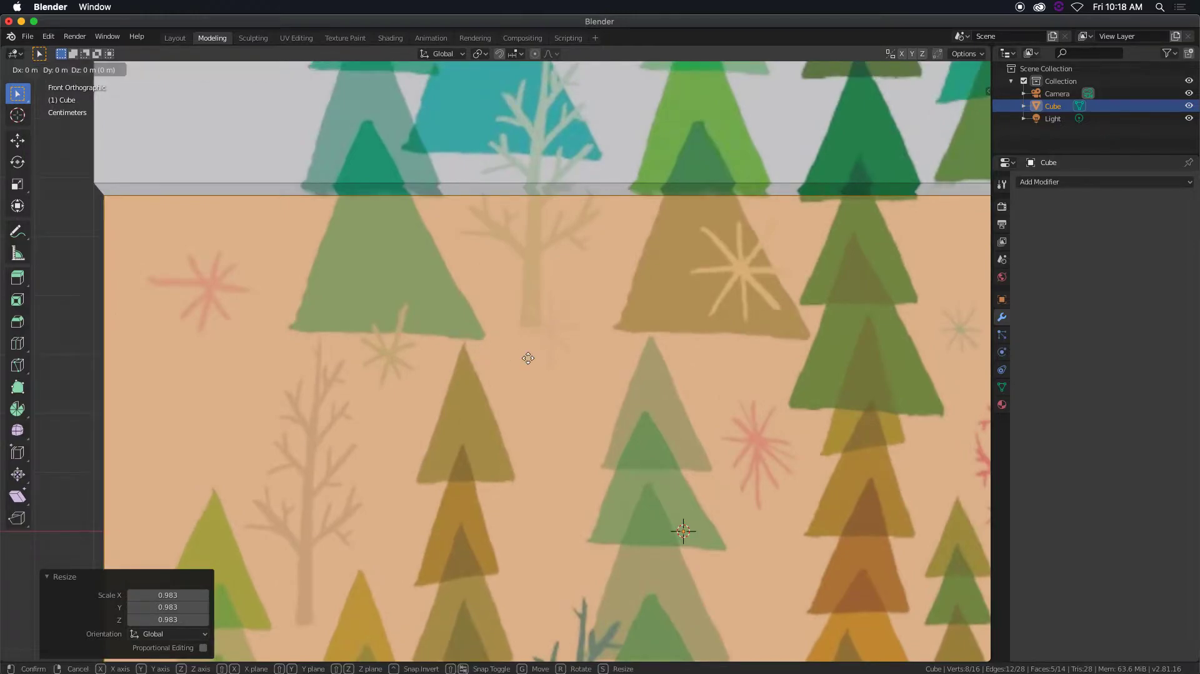
pyautogui.press('z')
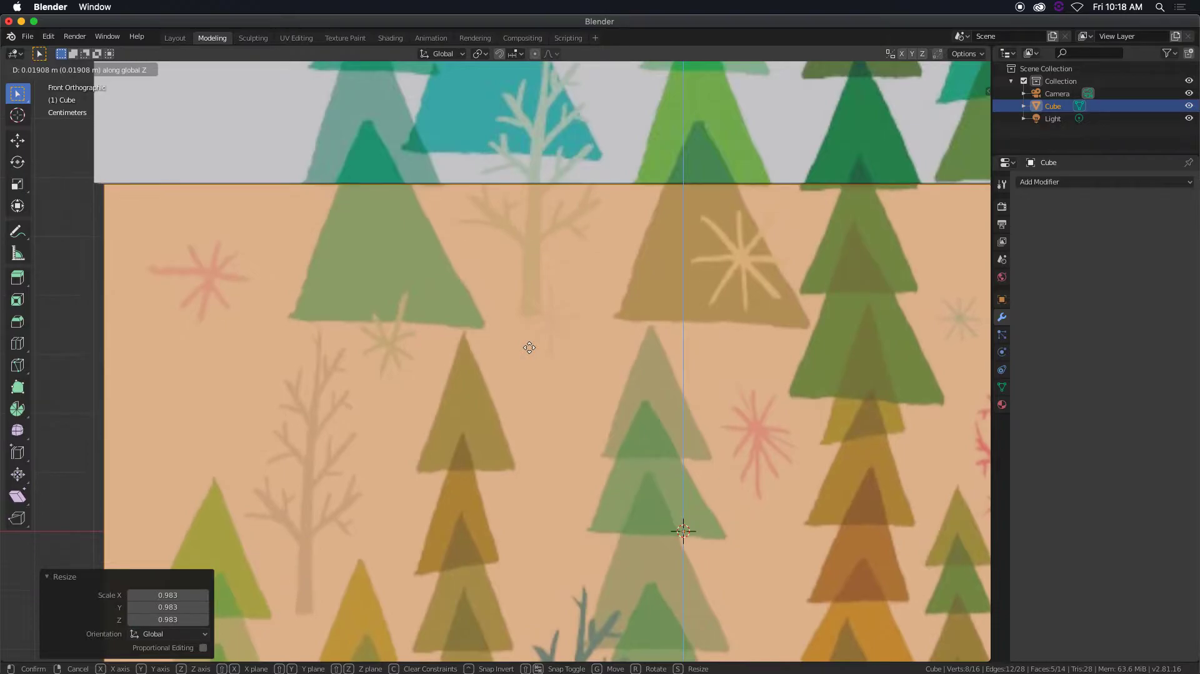
pyautogui.click(530, 347)
# Return to Object Mode and examine the box and its lid overhang from the sides and below in Rendered shading
pyautogui.press('Tab')
pyautogui.scroll(-6, 495, 340)
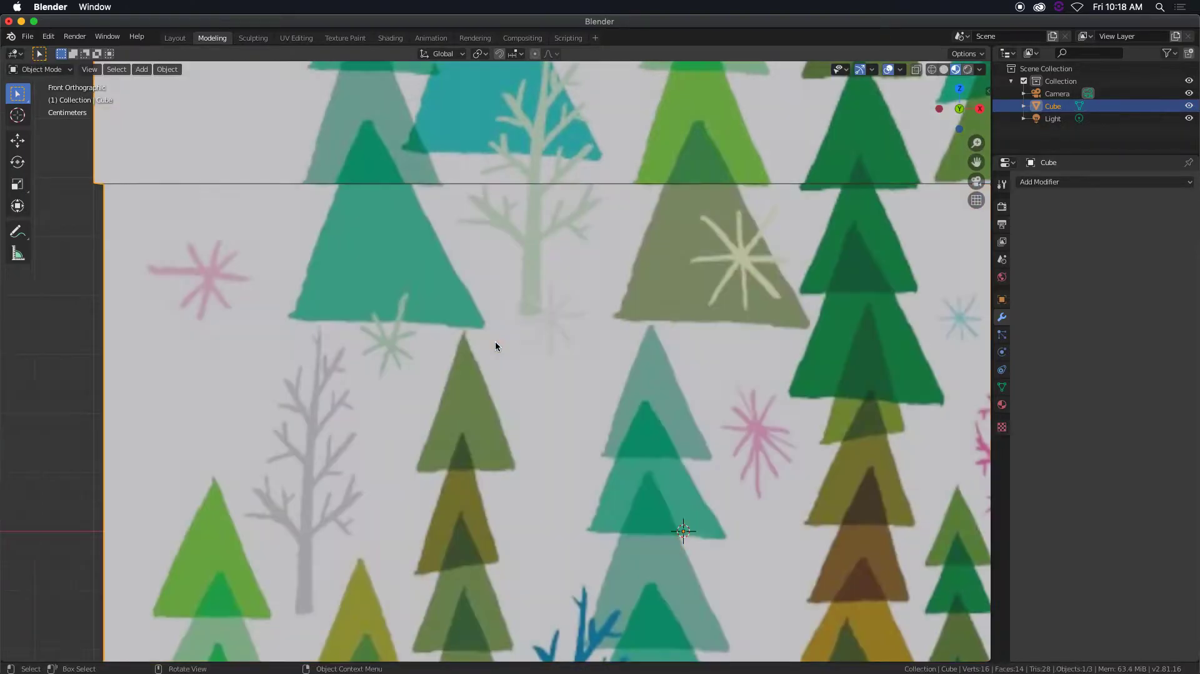
pyautogui.moveTo(495, 340); pyautogui.dragTo(406, 347, button='middle')
pyautogui.scroll(-2, 850, 137)
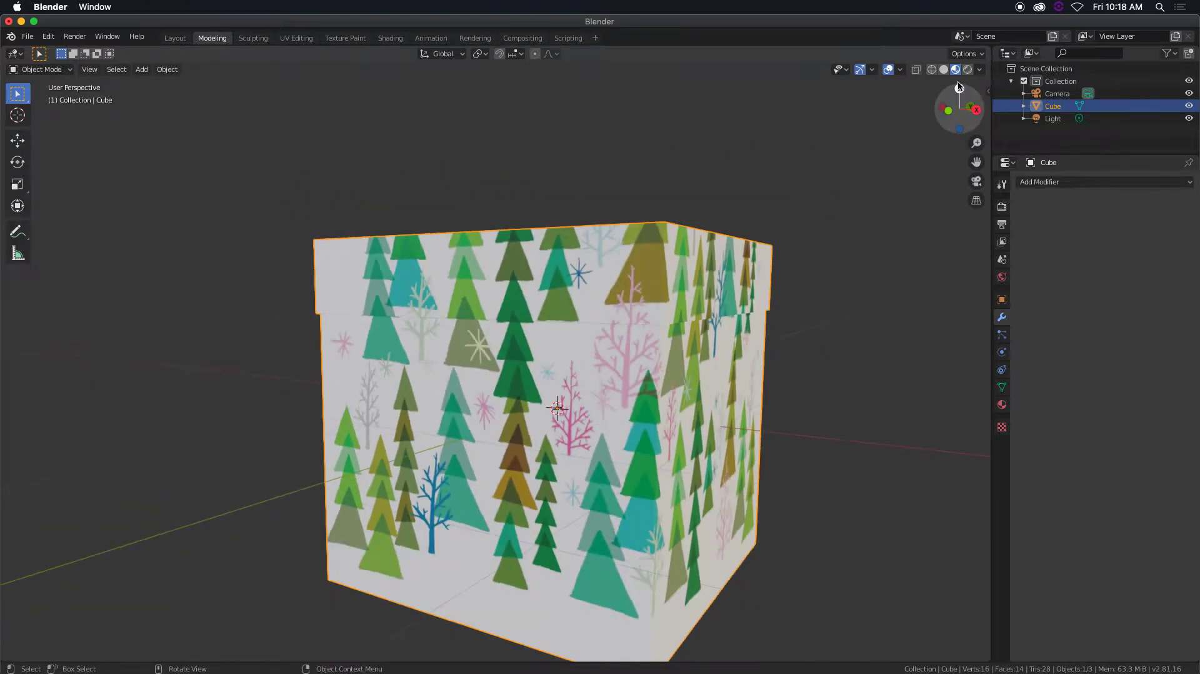
pyautogui.moveTo(949, 124); pyautogui.dragTo(673, 176, button='middle')
pyautogui.scroll(-3, 712, 241)
pyautogui.scroll(1, 722, 243)
pyautogui.scroll(6, 554, 243)
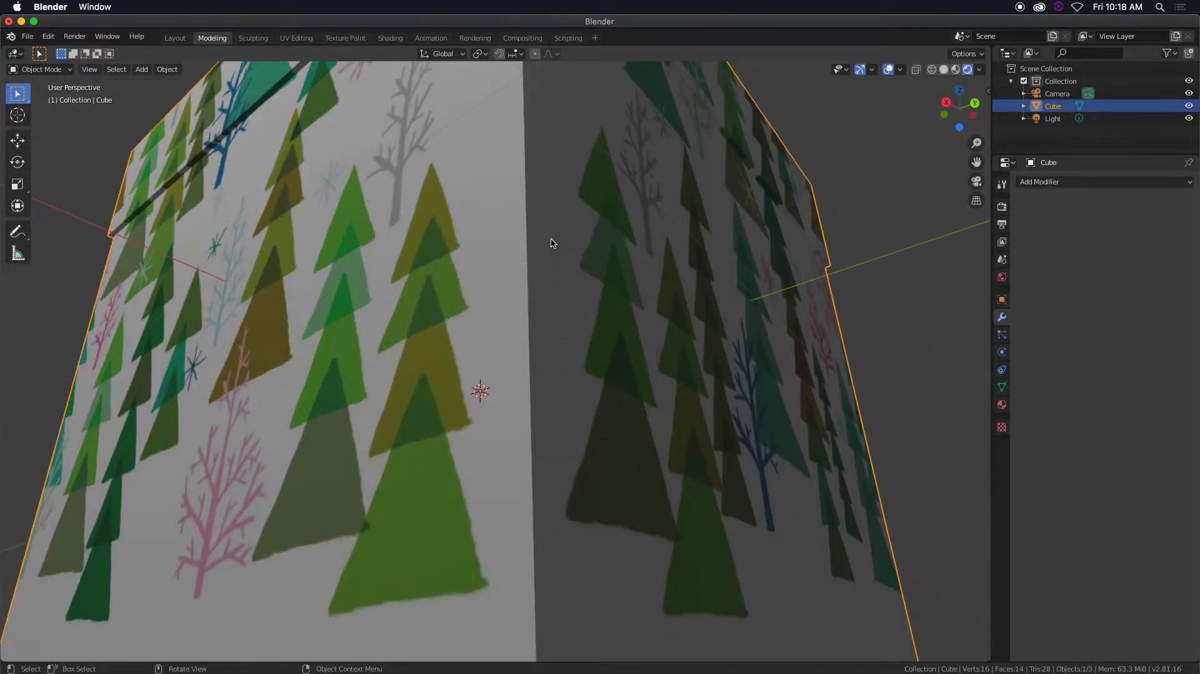
# In Edit Mode, scale the selected lower faces of the box to about 0.978 from the front view
pyautogui.scroll(-5, 552, 243)
pyautogui.moveTo(562, 247)
pyautogui.mouseDown(button='middle')
pyautogui.moveTo(576, 200)
pyautogui.moveTo(577, 229)
pyautogui.mouseUp(button='middle')
pyautogui.press('Tab')
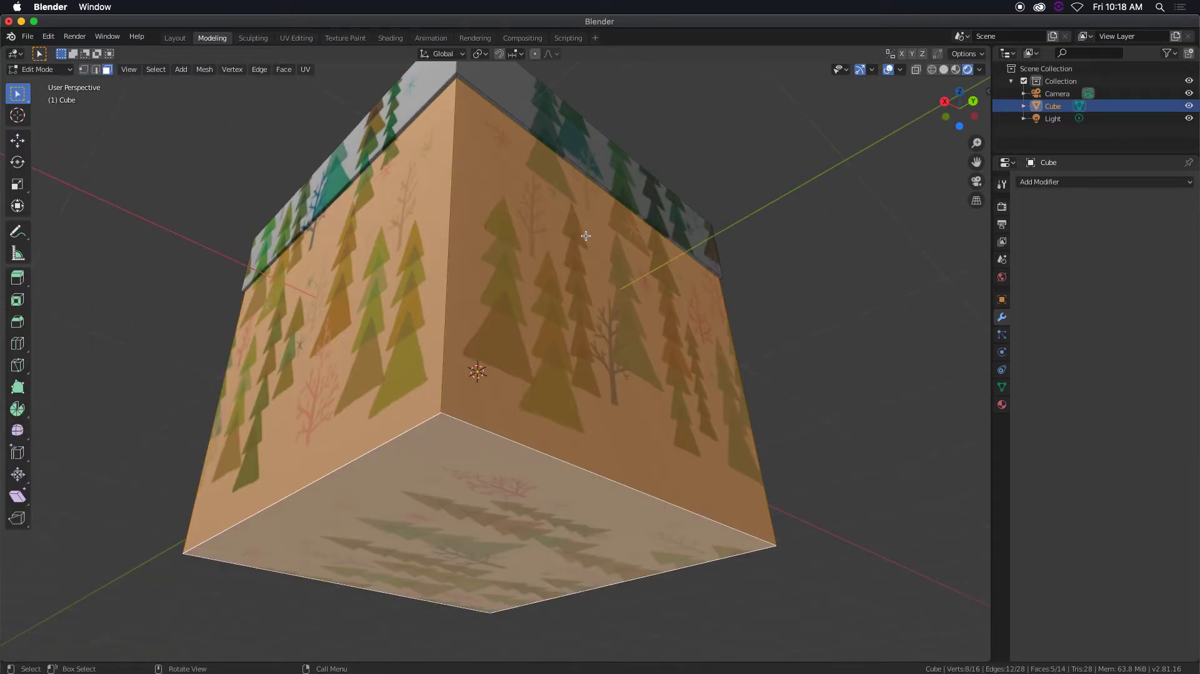
pyautogui.press('KP_1')
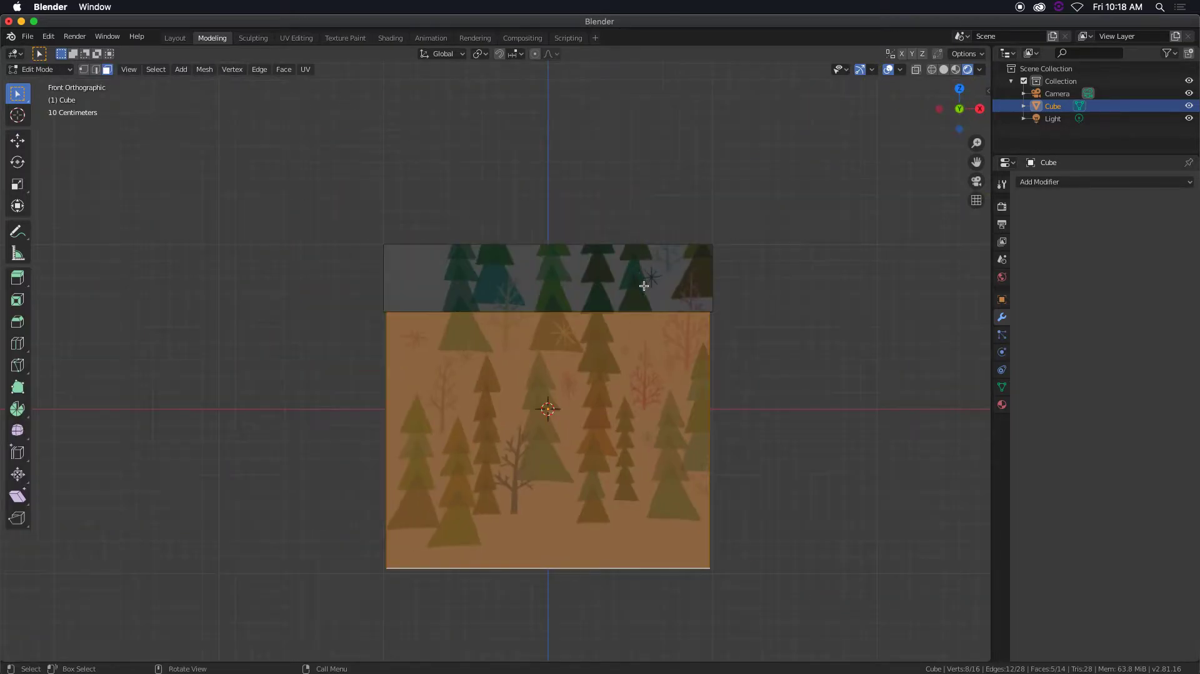
pyautogui.scroll(4, 644, 284)
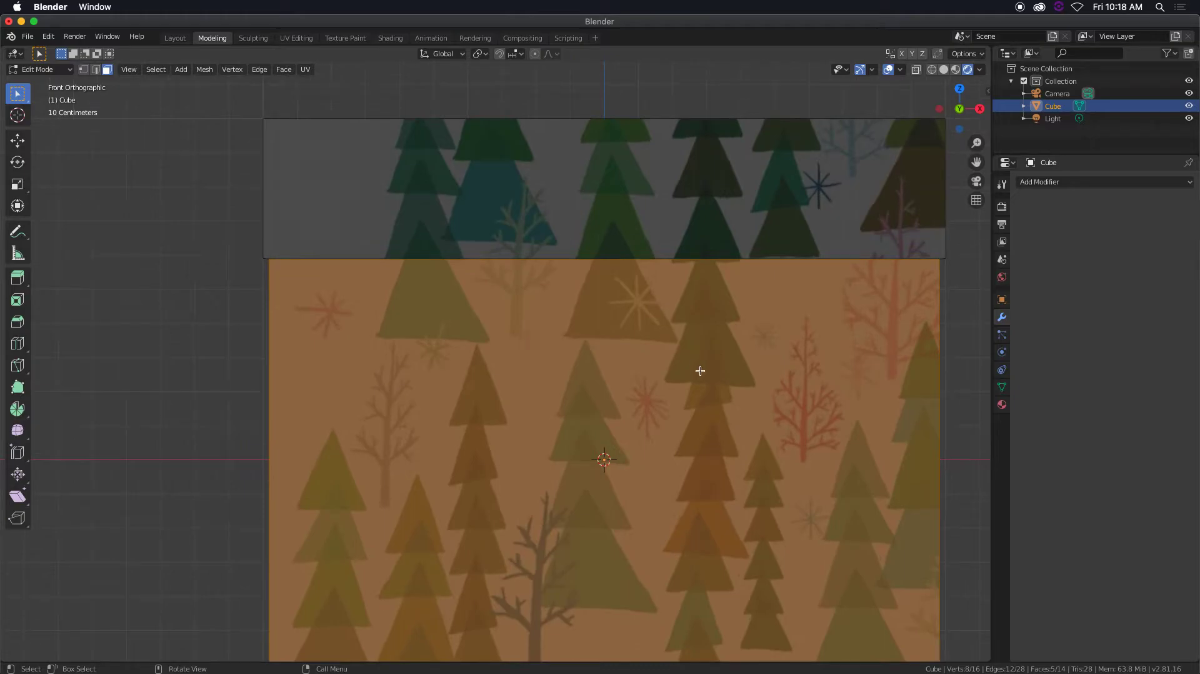
pyautogui.press('s')
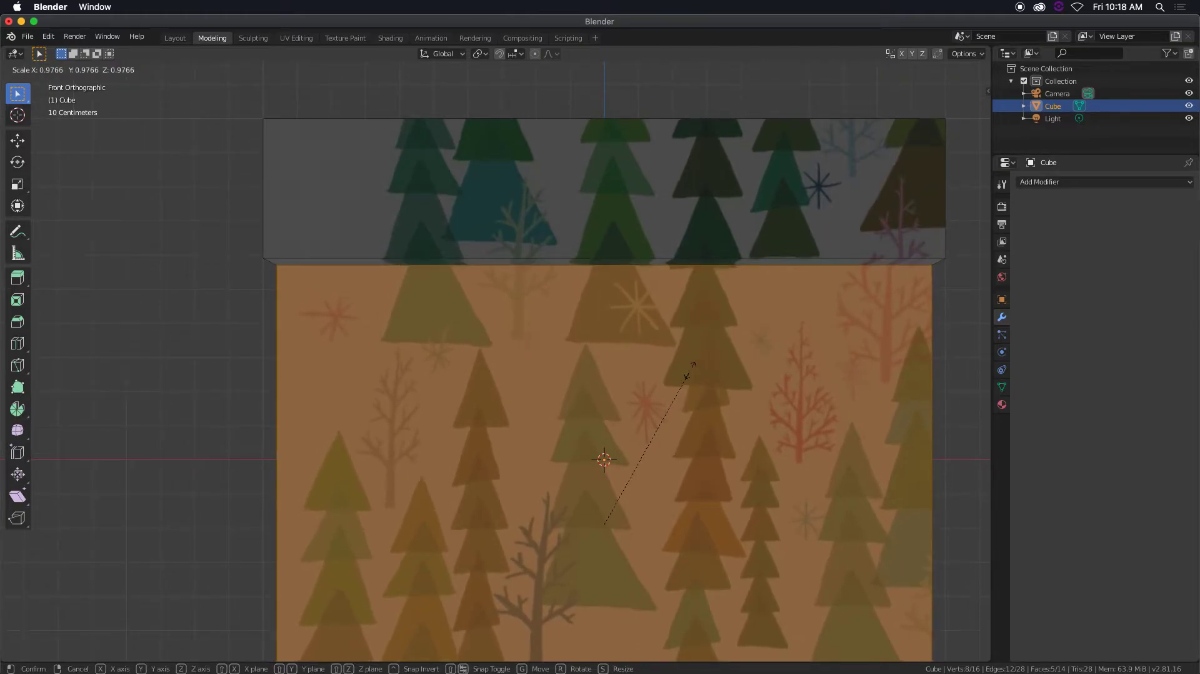
pyautogui.click(691, 370)
# Move the selected lower faces up along Z by about 0.016 m to meet the lid's edge and return to Object Mode
pyautogui.press('g')
pyautogui.press('z')
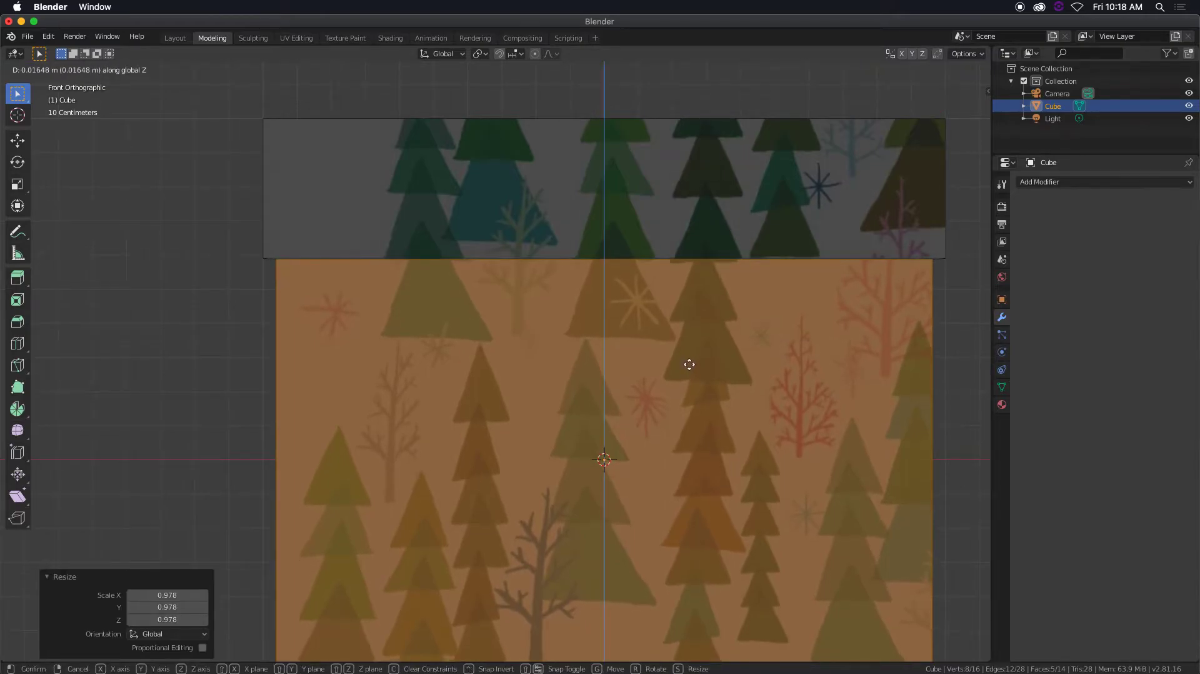
pyautogui.click(689, 365)
pyautogui.scroll(-5, 569, 362)
pyautogui.press('Tab')
# Duplicate the box in place and scale the copy uniformly to about 1.014 from the front view
pyautogui.moveTo(562, 350); pyautogui.dragTo(580, 374, button='middle')
pyautogui.scroll(8, 623, 333)
pyautogui.scroll(-8, 624, 328)
pyautogui.scroll(-2, 580, 373)
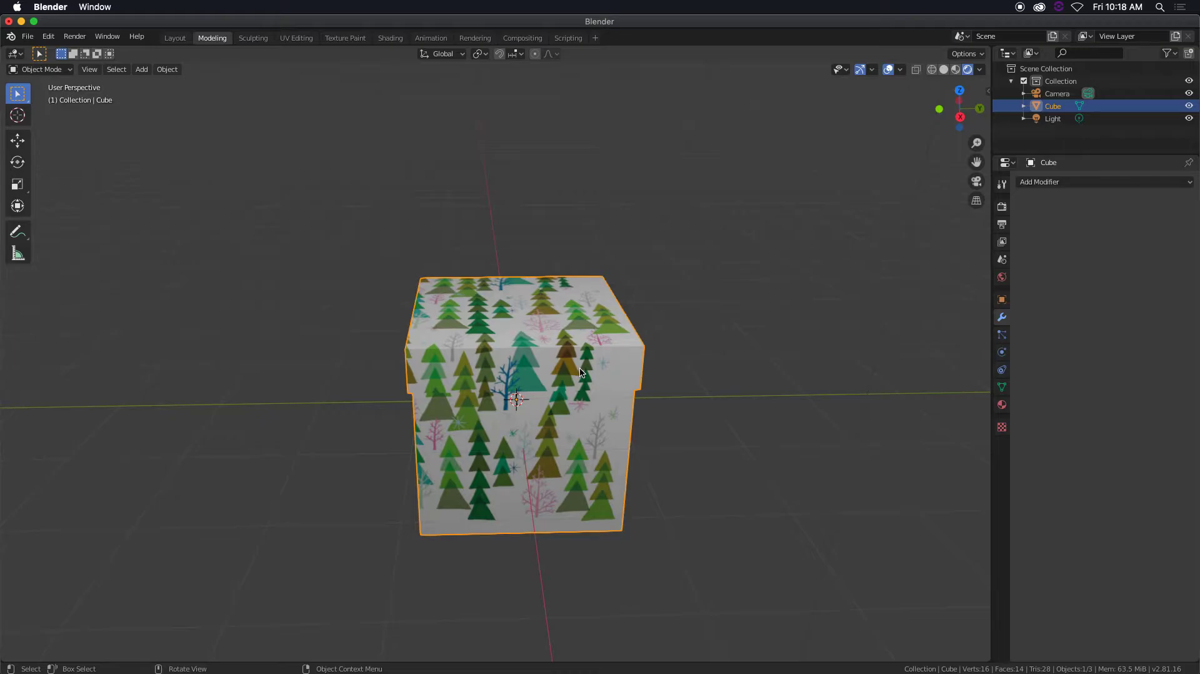
pyautogui.moveTo(584, 344)
pyautogui.mouseDown(button='middle')
pyautogui.moveTo(550, 351)
pyautogui.moveTo(583, 354)
pyautogui.mouseUp(button='middle')
pyautogui.scroll(3, 584, 354)
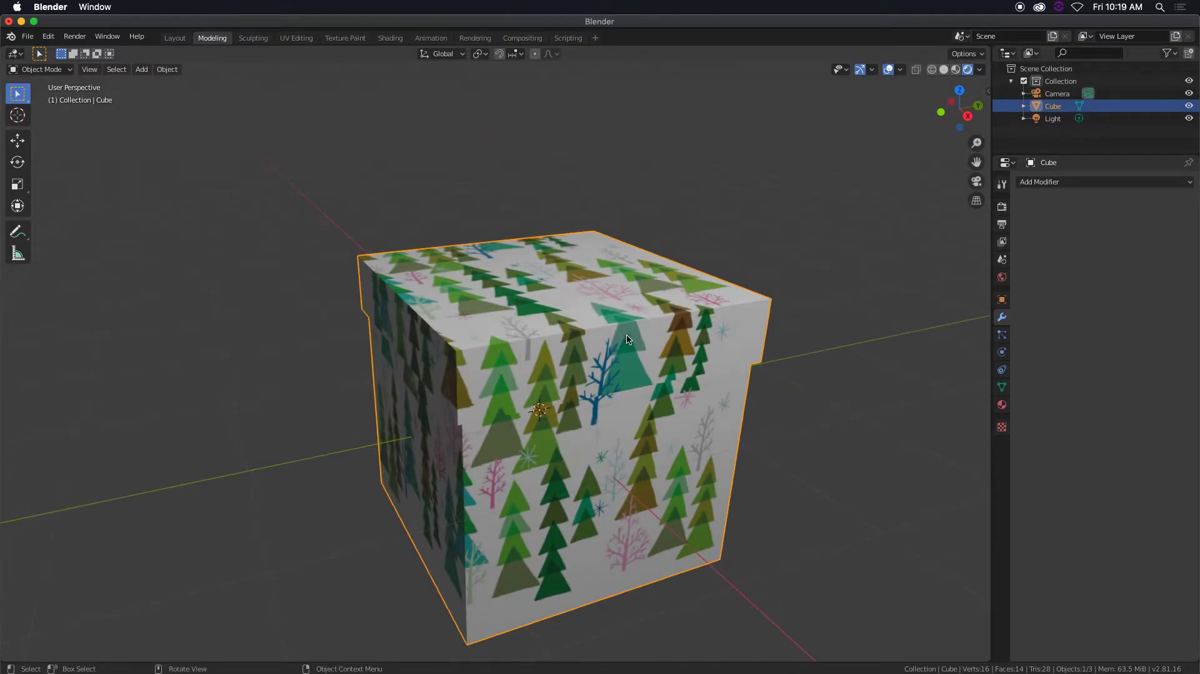
pyautogui.hotkey('shift', 'd')
pyautogui.rightClick(661, 343)
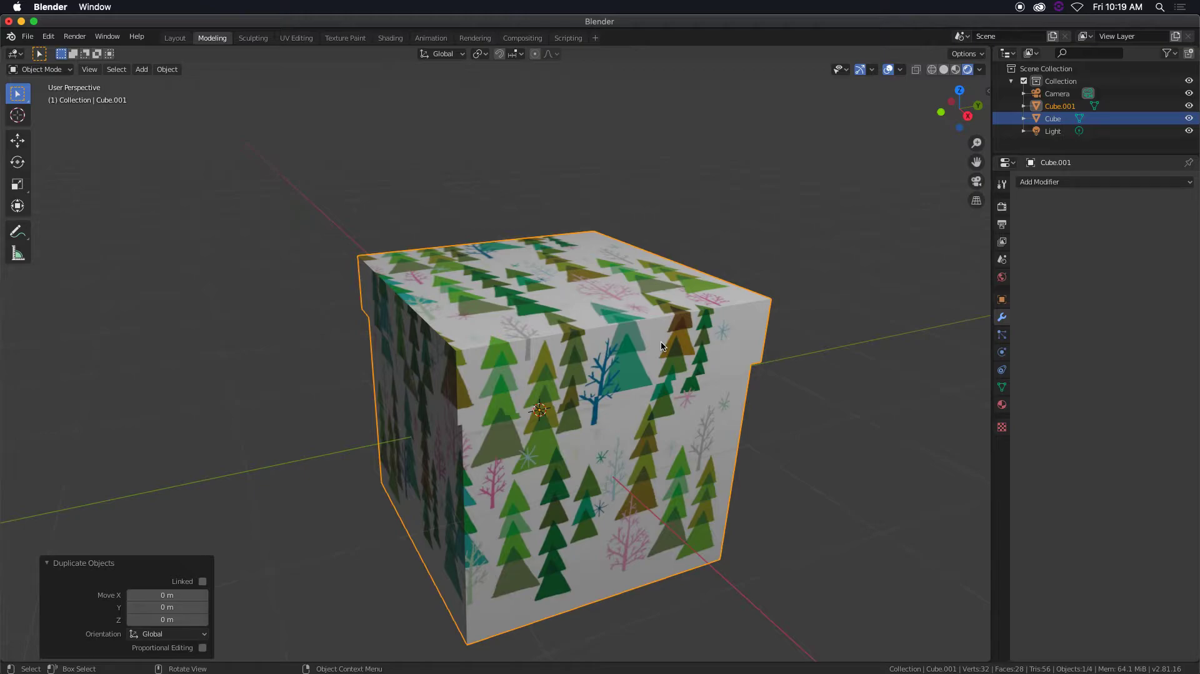
pyautogui.press('KP_1')
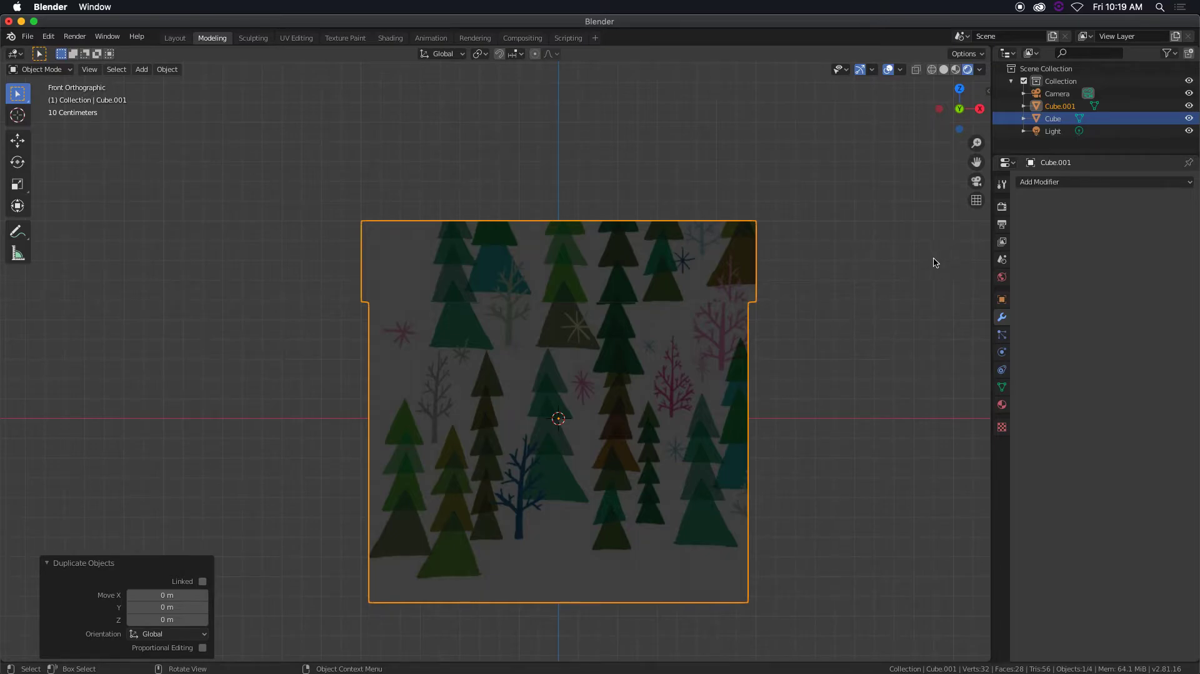
pyautogui.press('s')
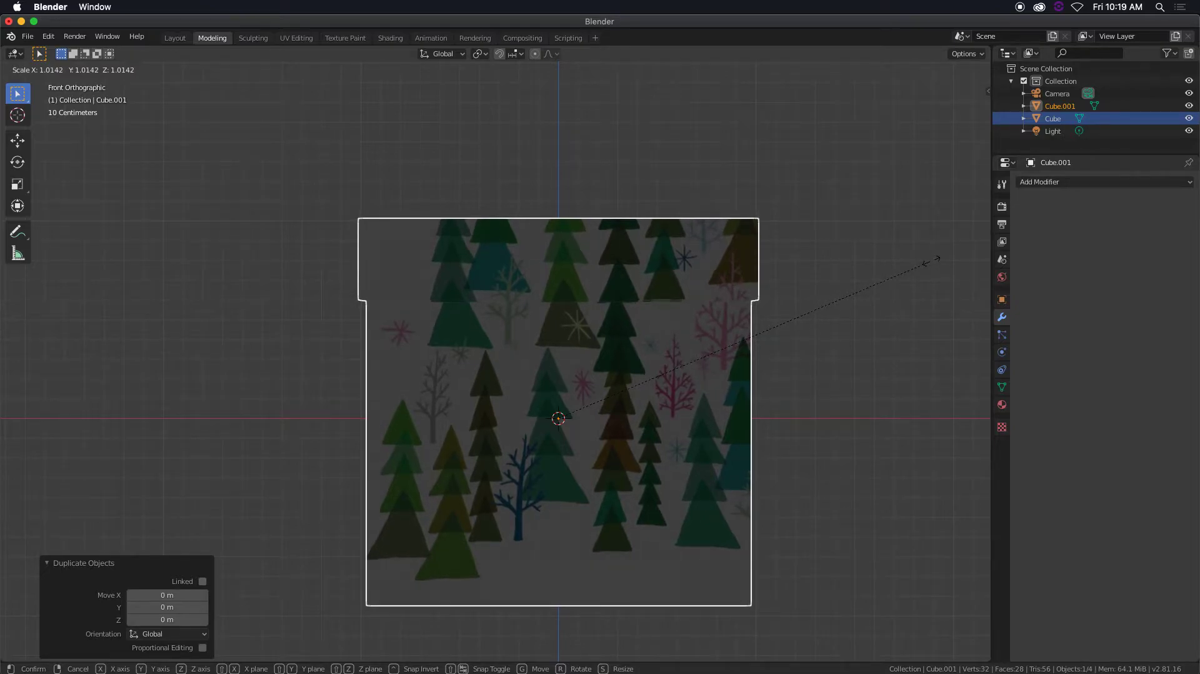
pyautogui.click(931, 260)
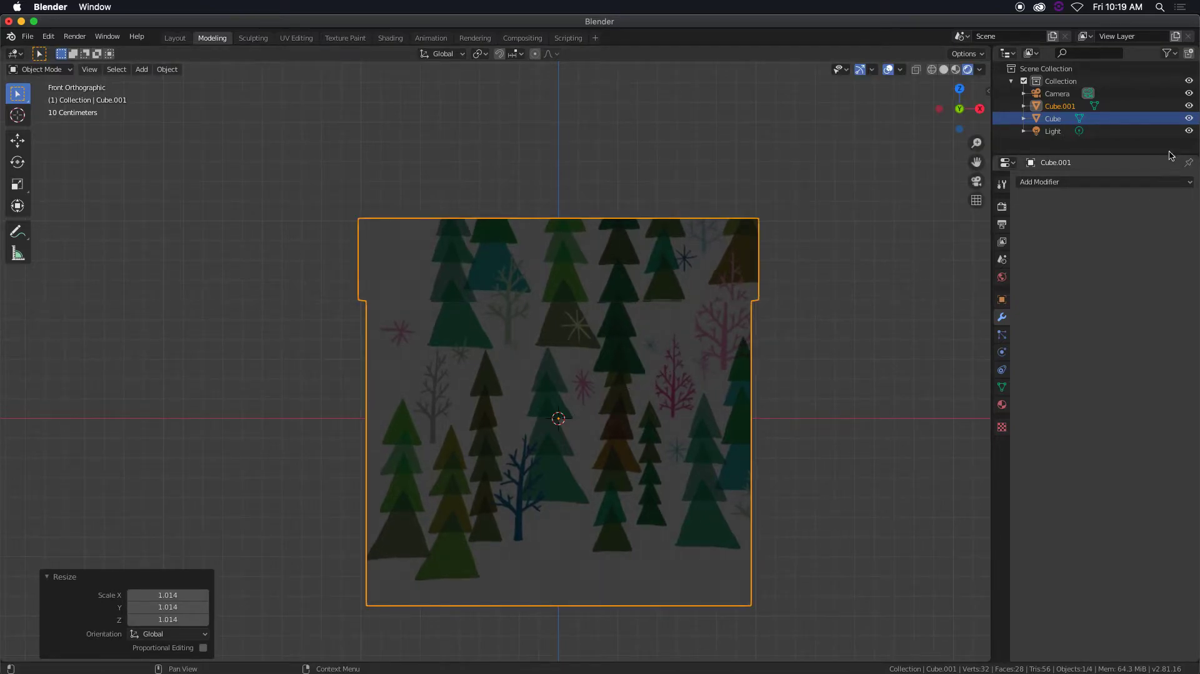
# Rename the enlarged duplicate Cube.001 as Ribbon
pyautogui.click(1095, 119)
pyautogui.click(1070, 107)
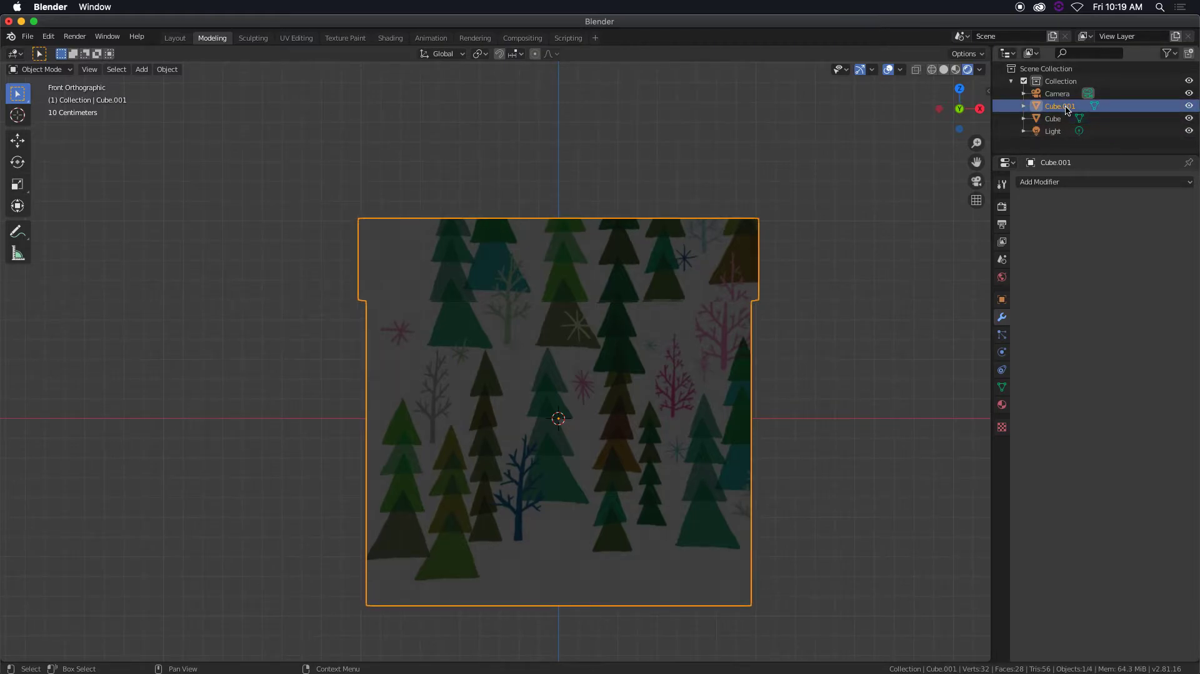
pyautogui.doubleClick(1065, 108)
pyautogui.write('Ribb')
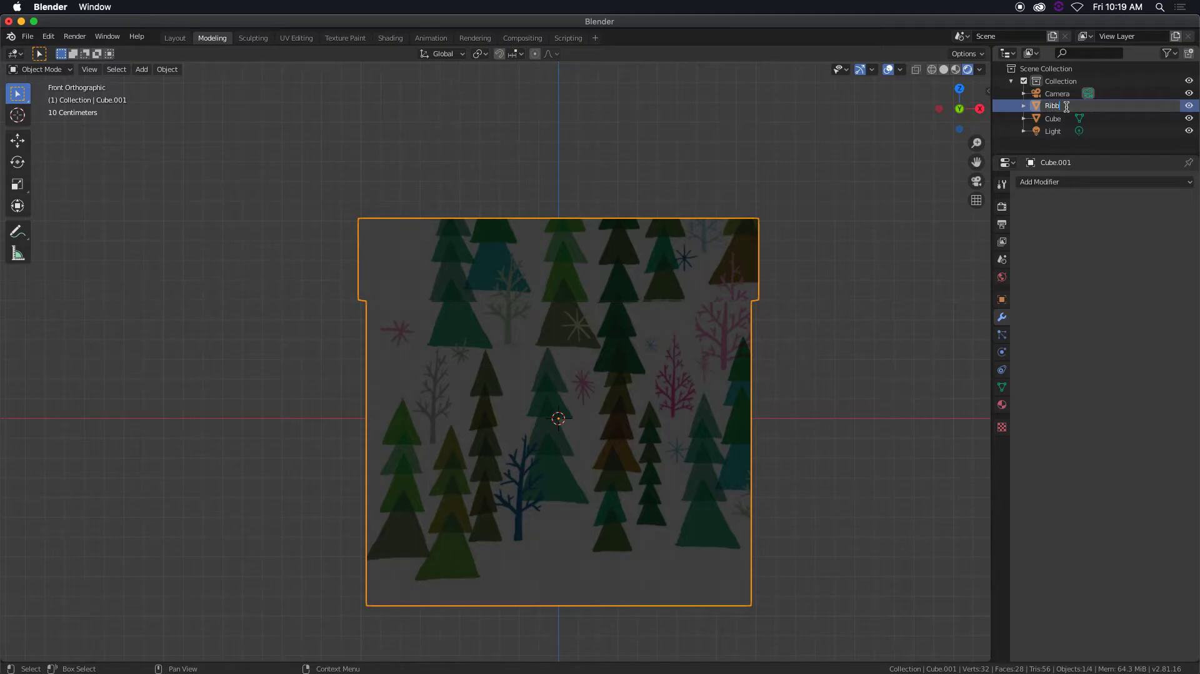
pyautogui.write('on')
pyautogui.press('Return')
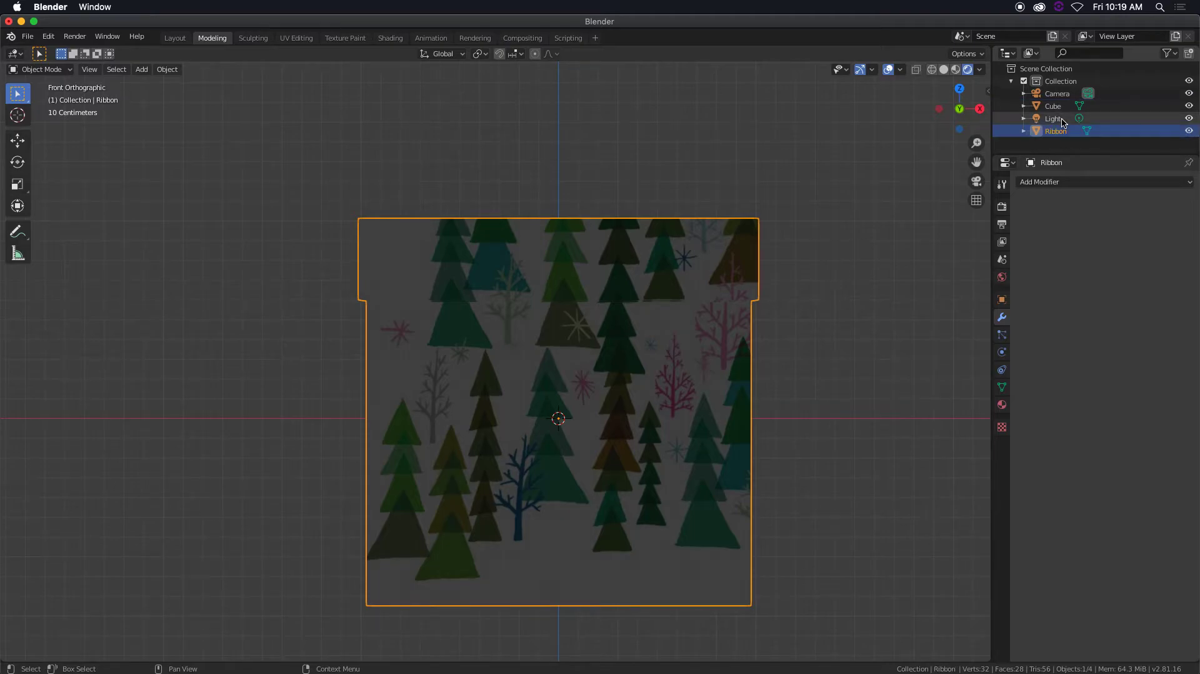
# Rename the original Cube object as Gift Box
pyautogui.click(1062, 119)
pyautogui.click(1061, 107)
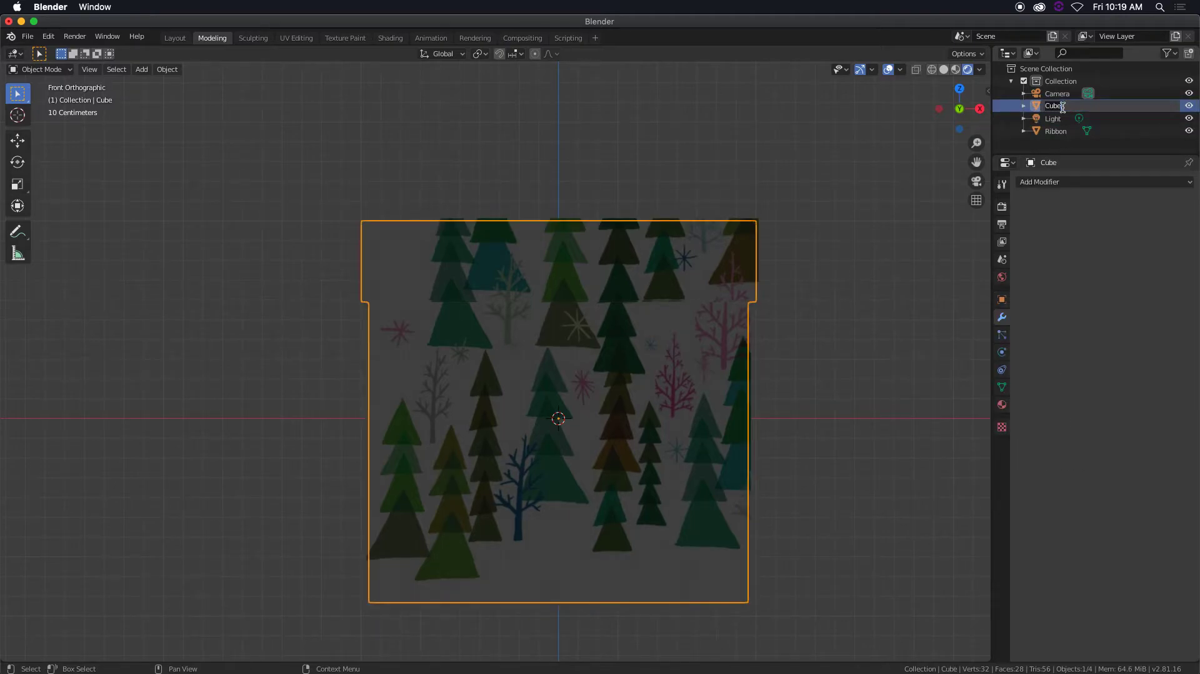
pyautogui.write('Gift Box')
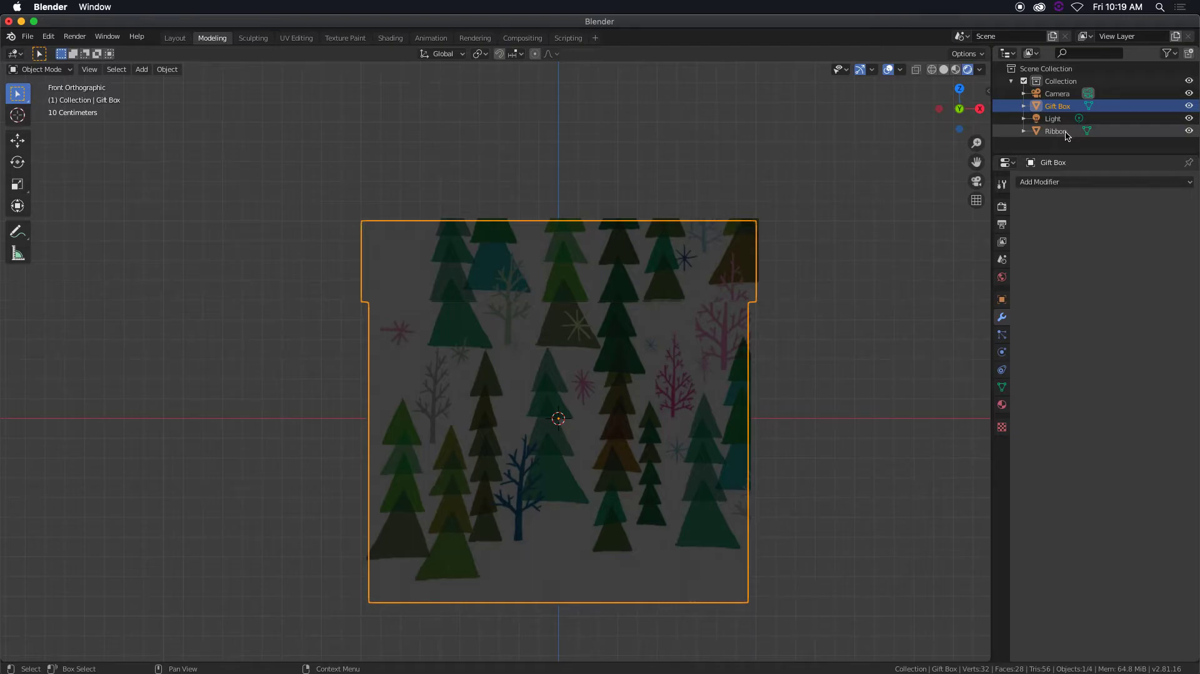
# Remove the shared wallpaper material from the Ribbon object and assign it a new material
pyautogui.click(1066, 134)
pyautogui.moveTo(637, 188); pyautogui.dragTo(757, 254, button='middle')
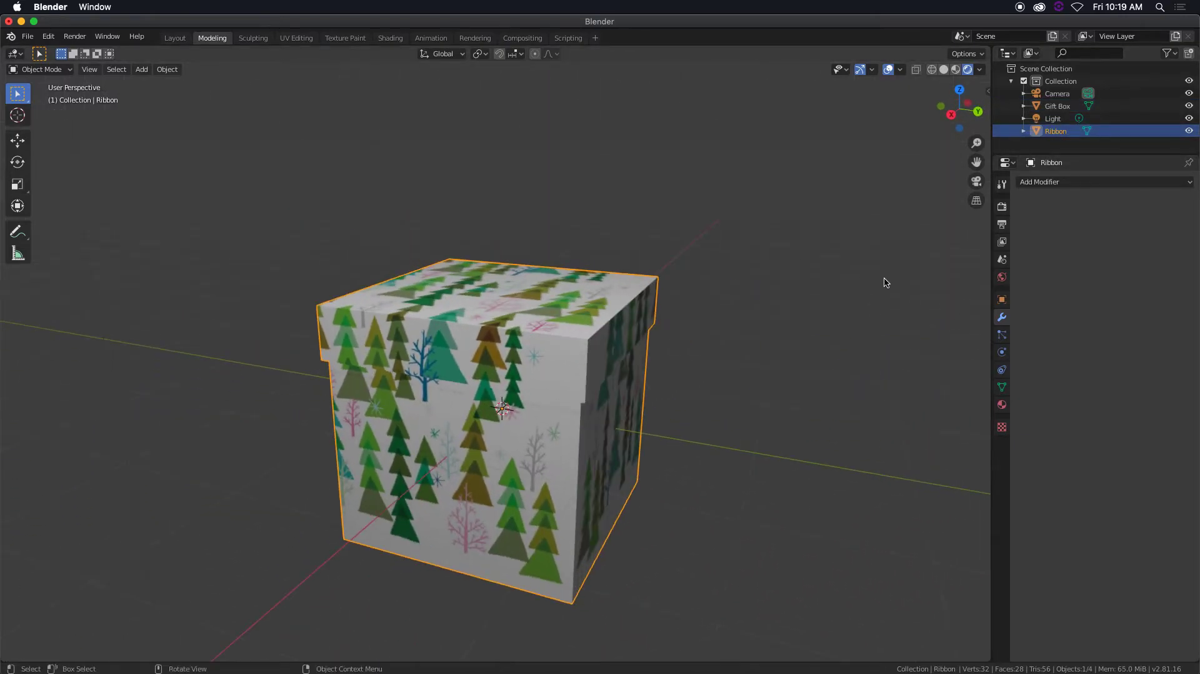
pyautogui.click(1002, 404)
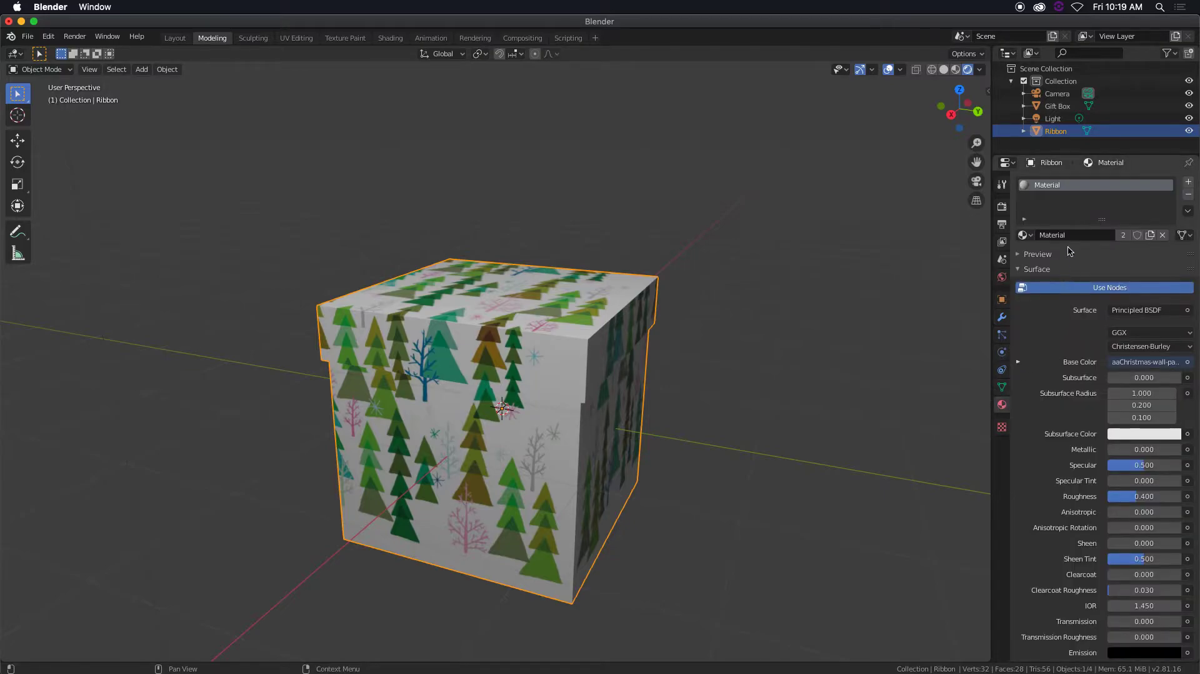
pyautogui.click(1188, 195)
pyautogui.click(1136, 238)
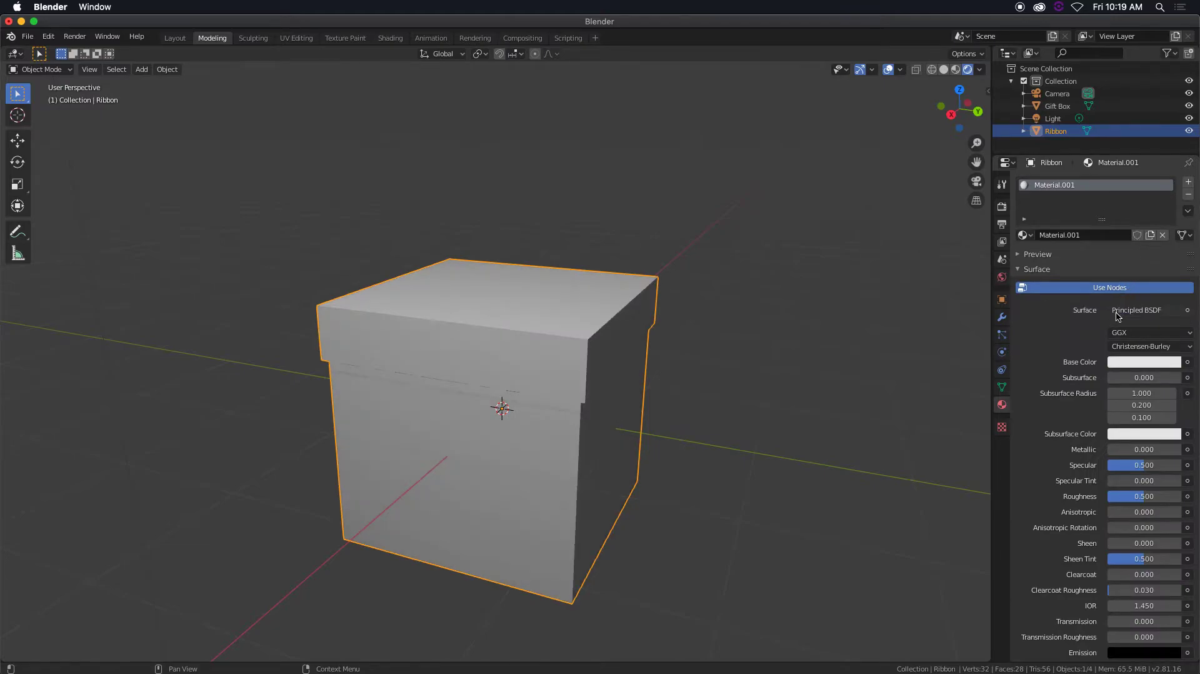
# Give the Ribbon material a red base color (hue 0.990, saturation 1.000), roughness 0.142 and sheen 0.342
pyautogui.click(1141, 364)
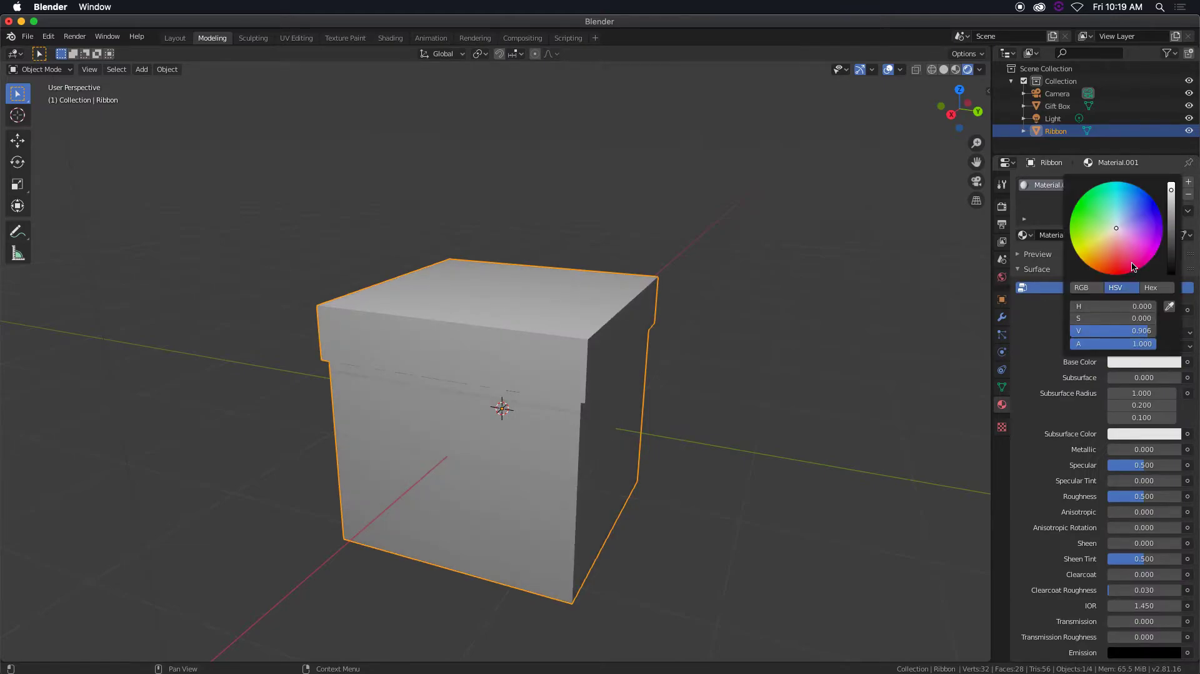
pyautogui.moveTo(1116, 229); pyautogui.dragTo(1118, 274)
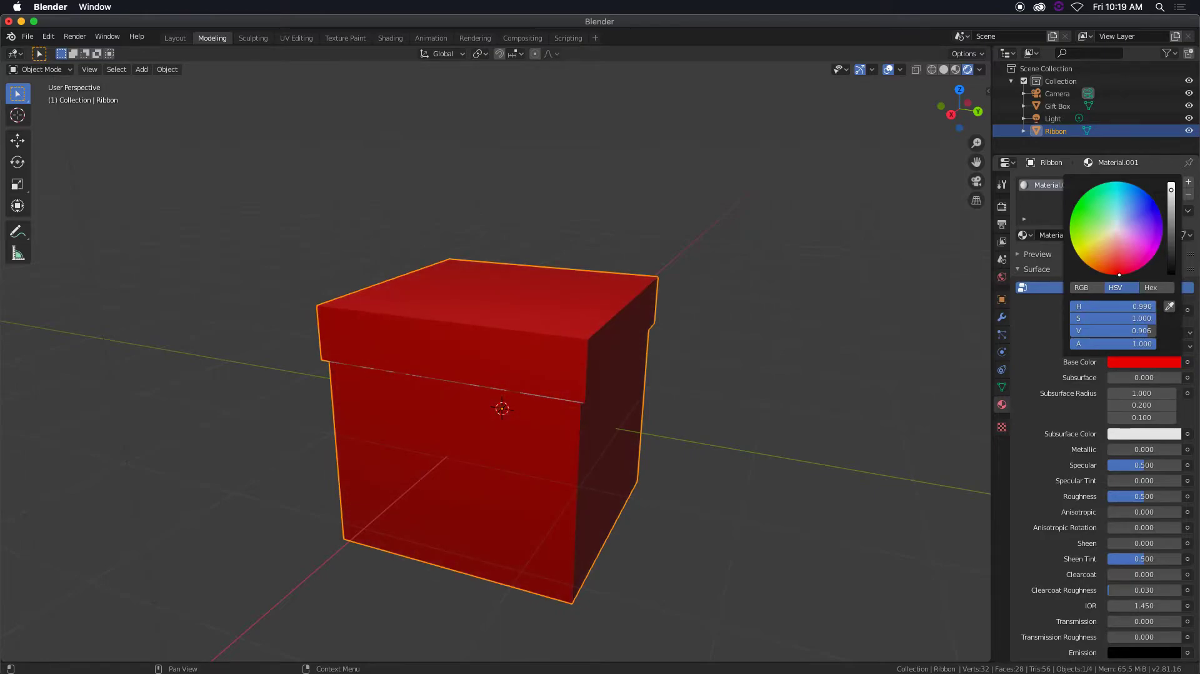
pyautogui.moveTo(1145, 497); pyautogui.dragTo(1118, 496)
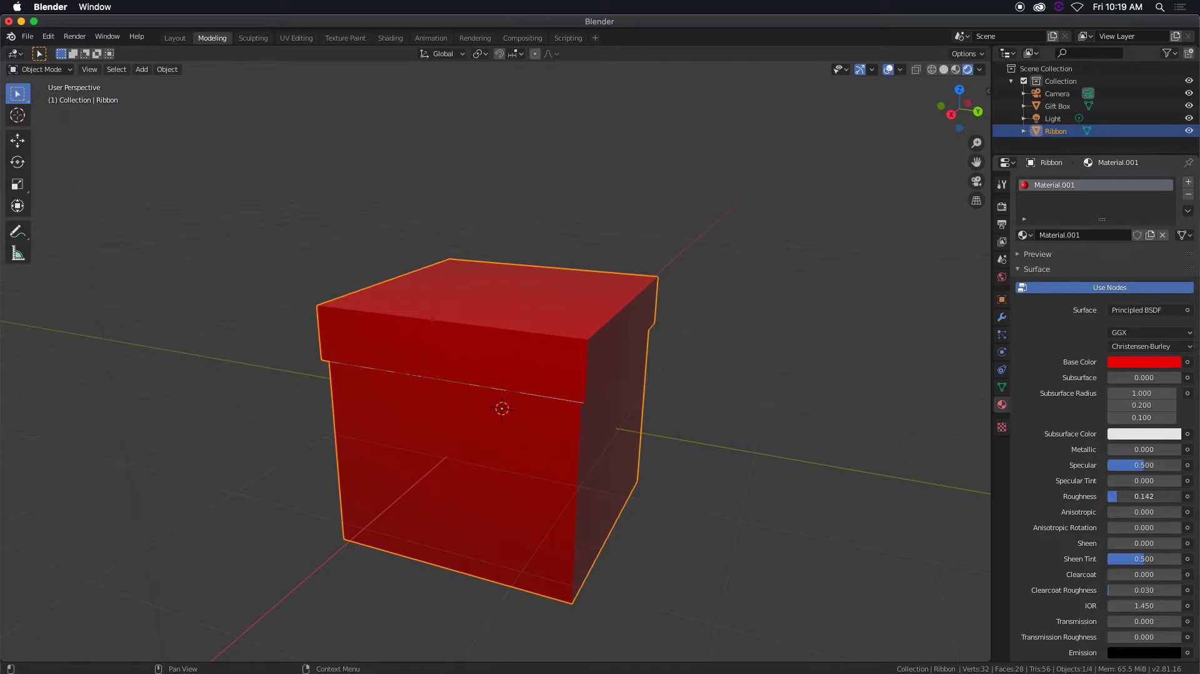
pyautogui.moveTo(1118, 543)
pyautogui.mouseDown()
pyautogui.moveTo(1159, 543)
pyautogui.moveTo(1132, 543)
pyautogui.mouseUp()
# In Edit Mode, add four evenly spaced, unshifted vertical loop cuts around the Ribbon's lid and body
pyautogui.moveTo(649, 370); pyautogui.dragTo(570, 373, button='middle')
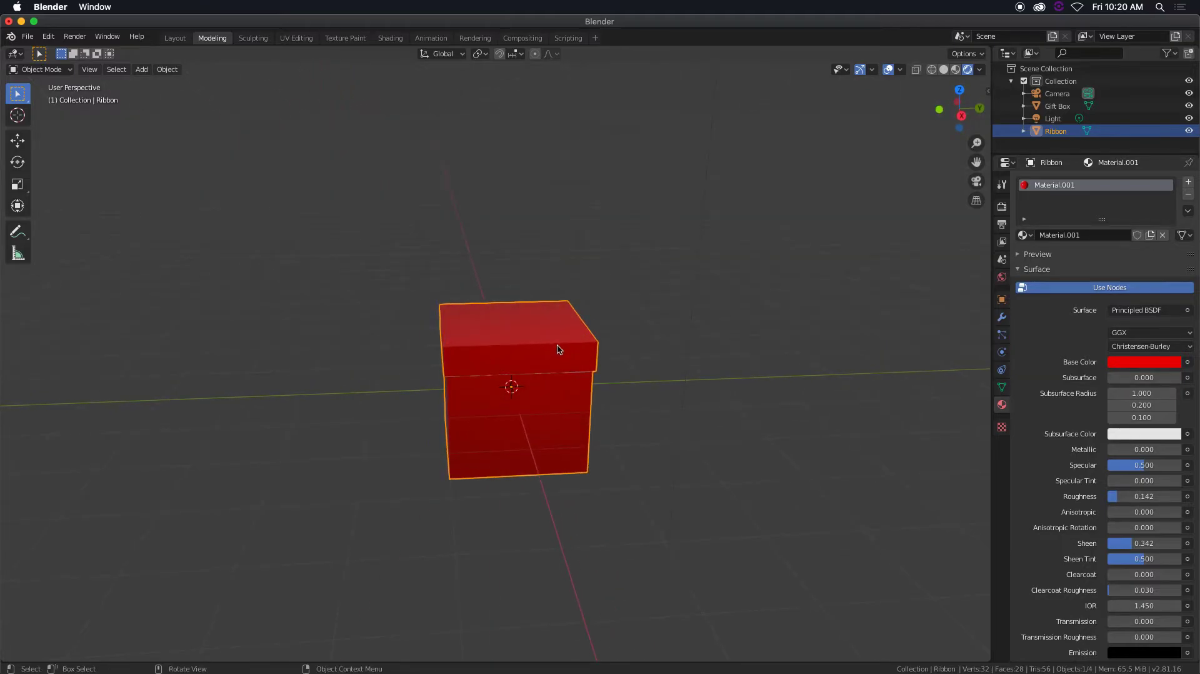
pyautogui.press('Tab')
pyautogui.scroll(4, 562, 340)
pyautogui.scroll(-1, 552, 340)
pyautogui.moveTo(552, 340); pyautogui.dragTo(561, 344, button='middle')
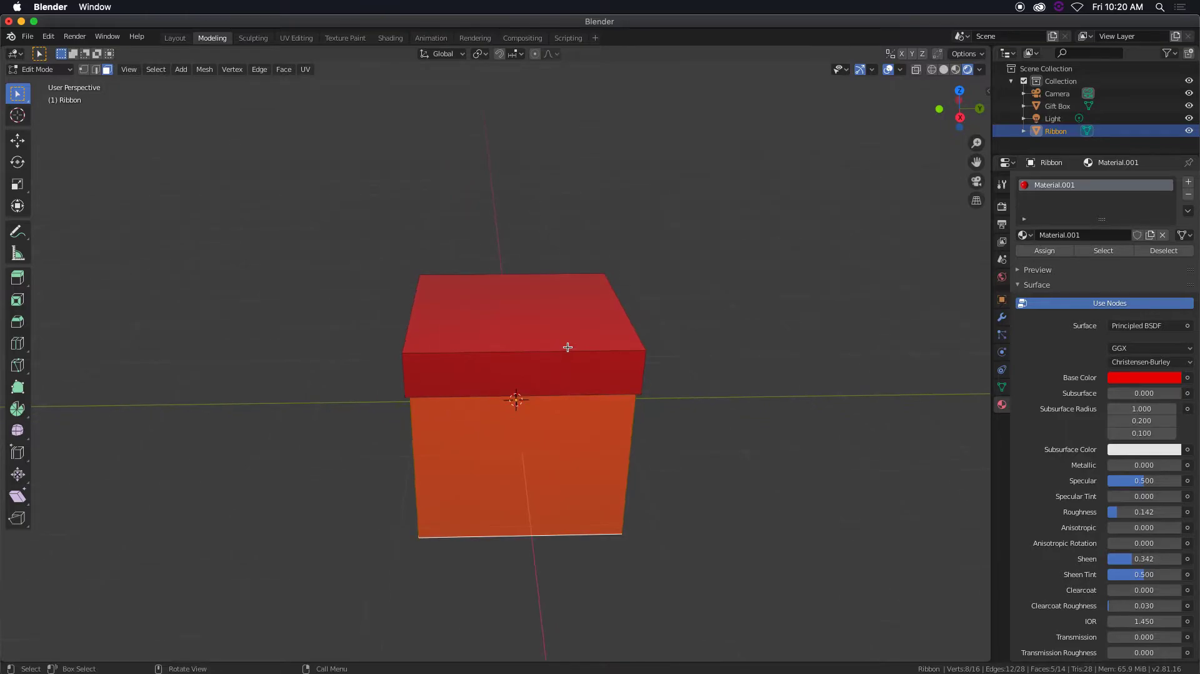
pyautogui.hotkey('ctrl', 'r')
pyautogui.scroll(2, 532, 350)
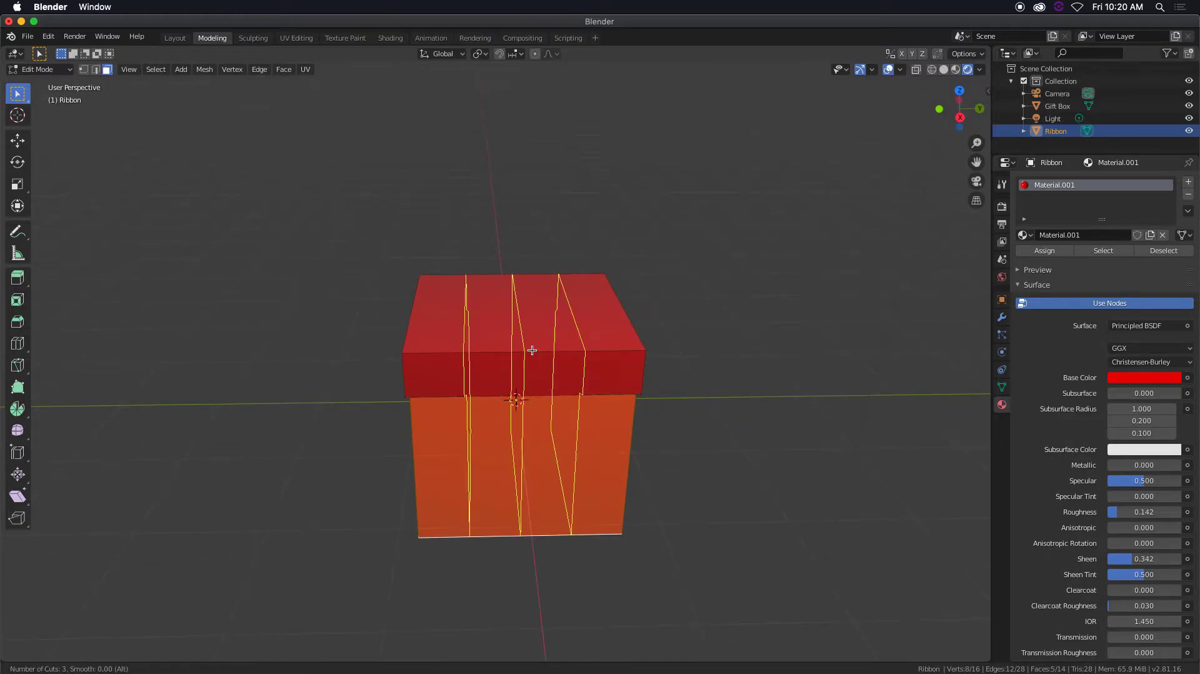
pyautogui.scroll(-2, 532, 349)
pyautogui.scroll(2, 532, 350)
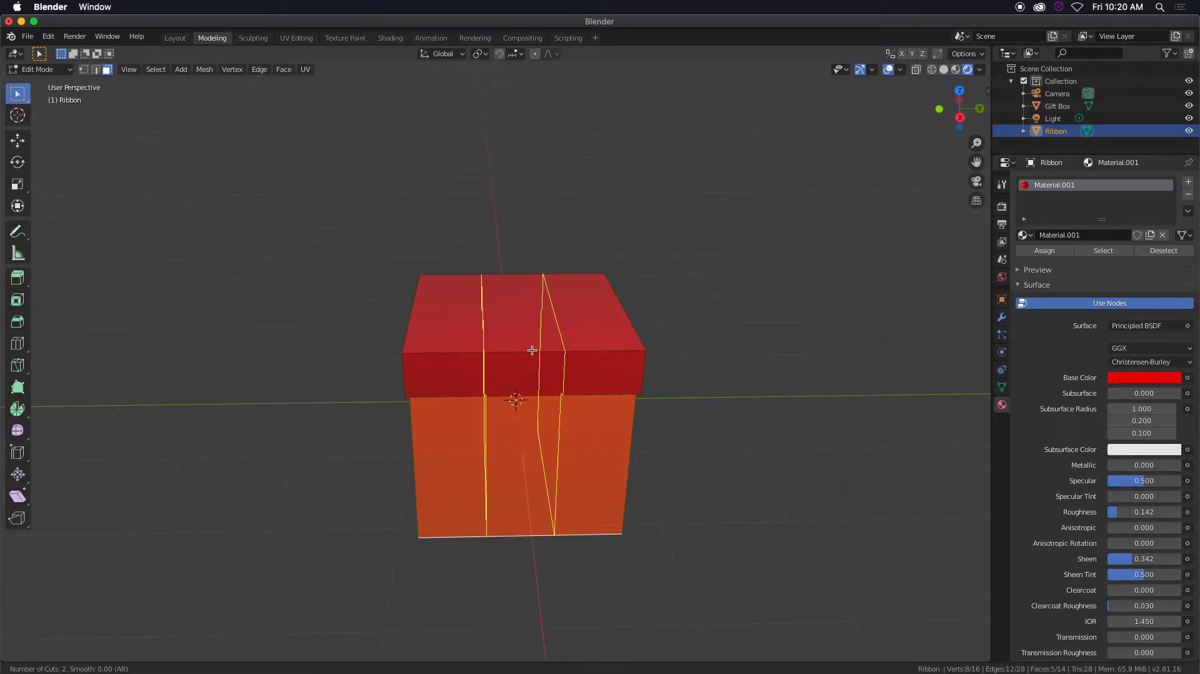
pyautogui.scroll(1, 532, 349)
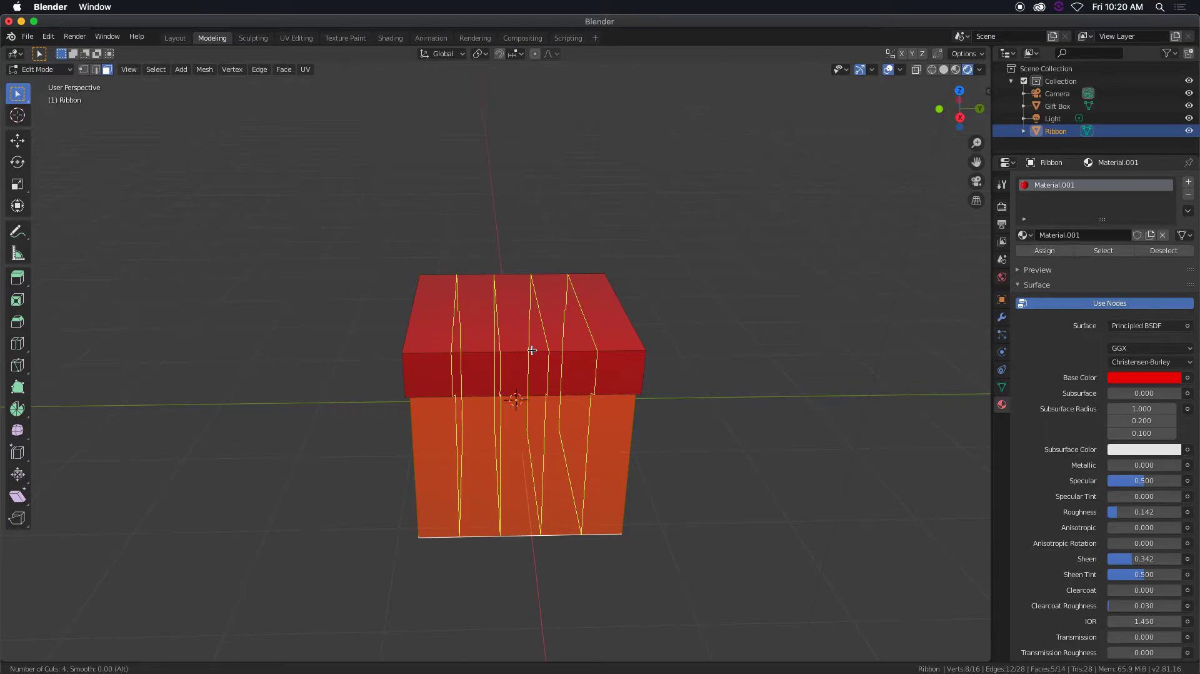
pyautogui.click(532, 350)
pyautogui.click(532, 350)
pyautogui.moveTo(555, 354)
pyautogui.mouseDown(button='middle')
pyautogui.moveTo(546, 381)
pyautogui.moveTo(548, 350)
pyautogui.moveTo(528, 337)
pyautogui.moveTo(542, 374)
pyautogui.mouseUp(button='middle')
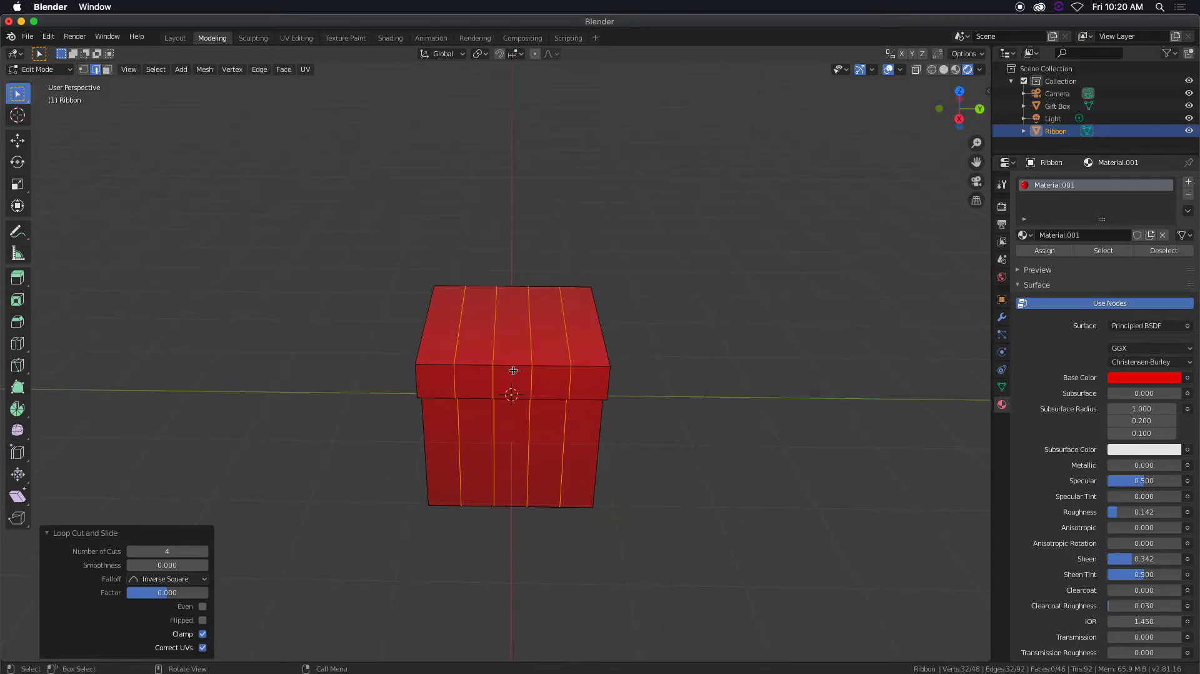
# Delete all Ribbon faces except the central face loop, leaving a single band around the box
pyautogui.press('3')
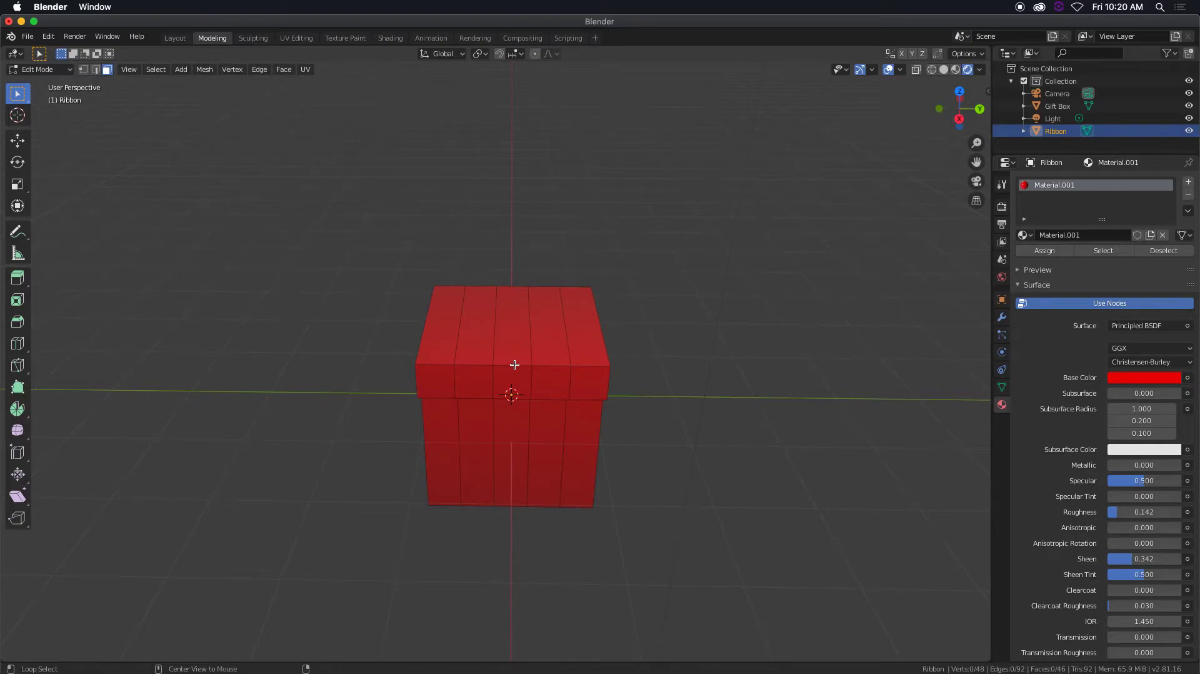
pyautogui.keyDown('alt'); pyautogui.click(512, 364); pyautogui.keyUp('alt')
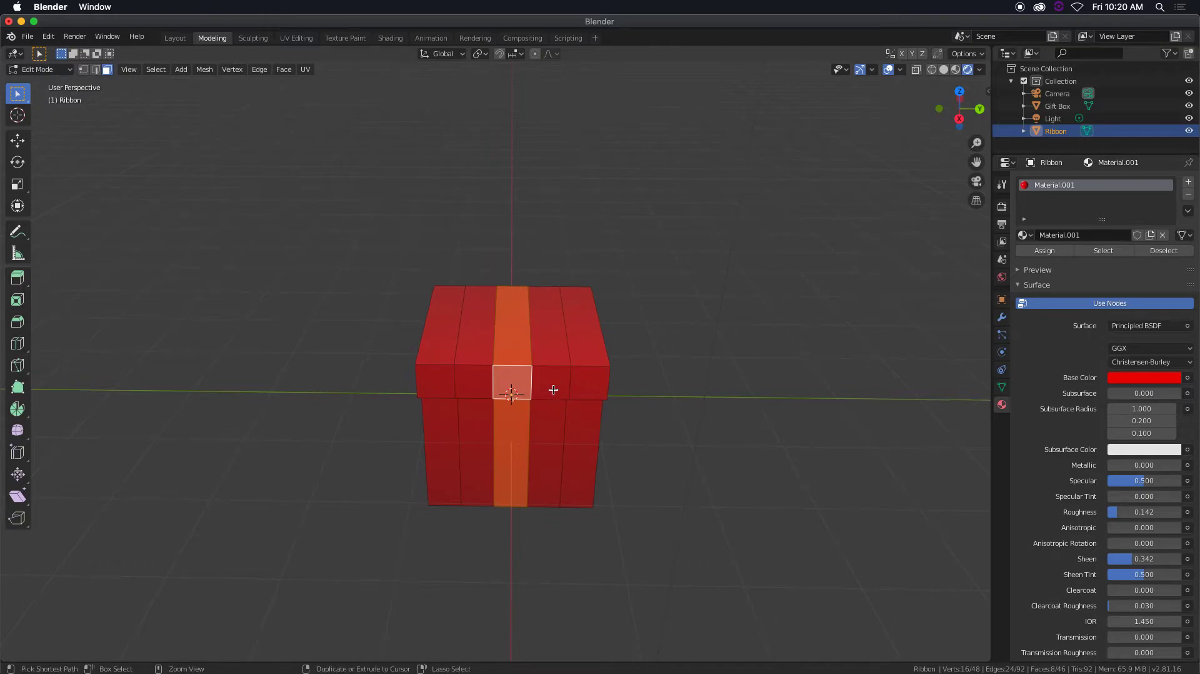
pyautogui.hotkey('ctrl', 'i')
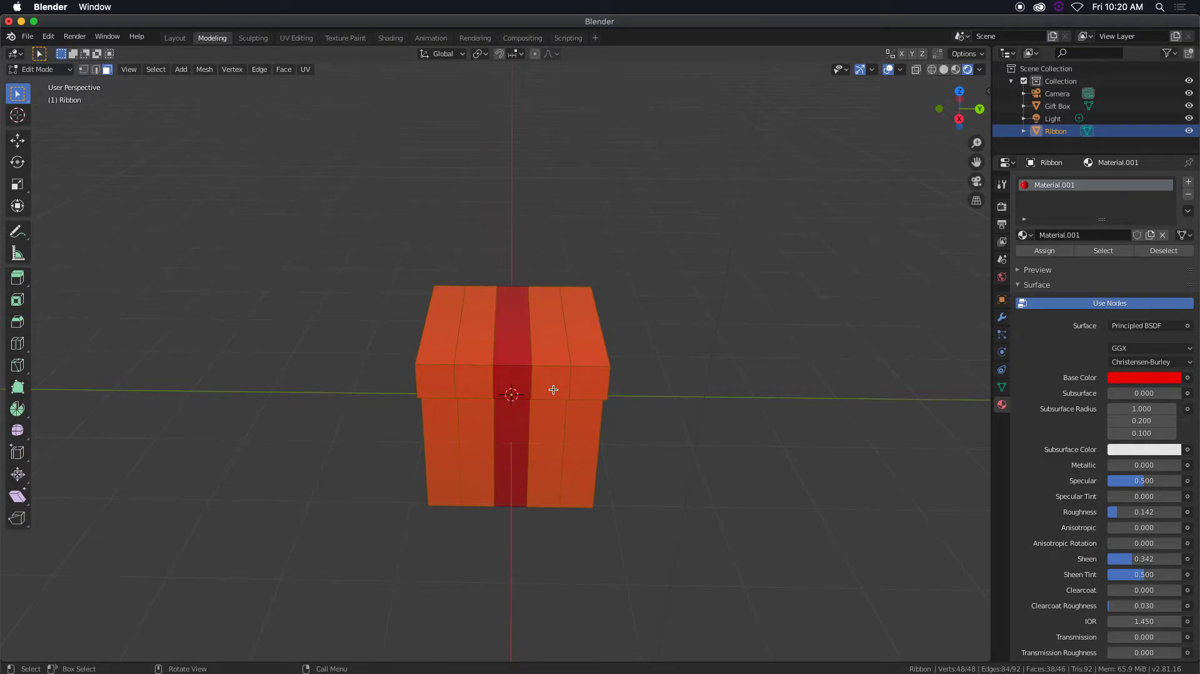
pyautogui.press('x')
pyautogui.click(553, 392)
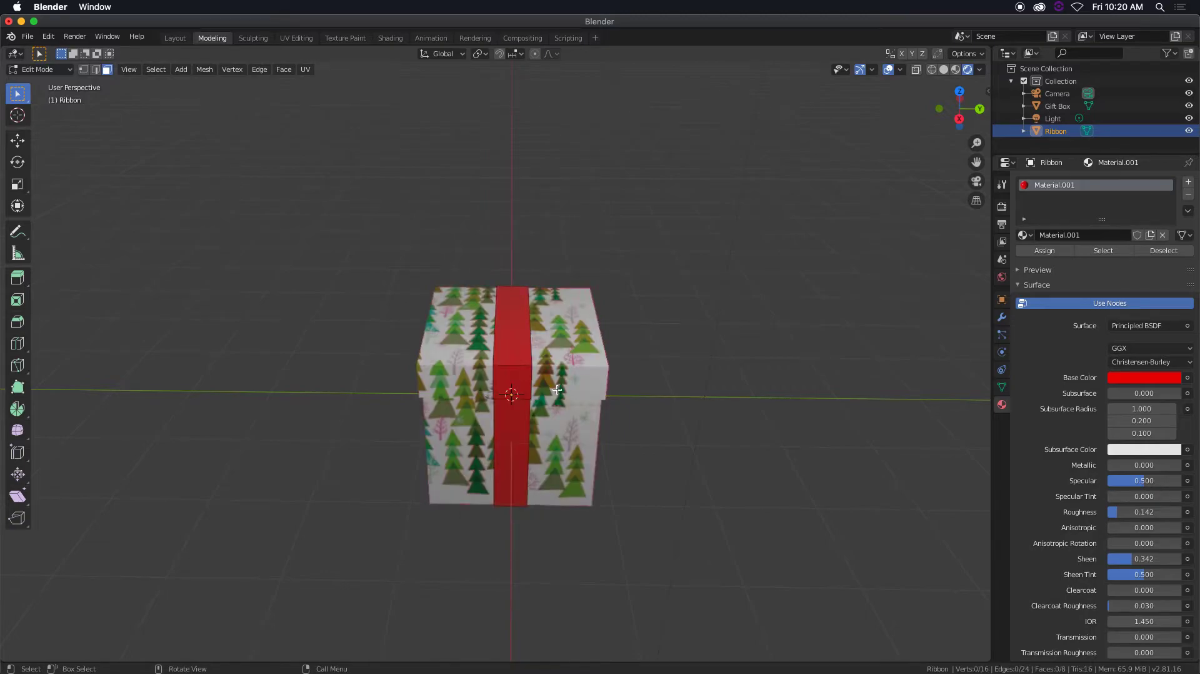
# In front wireframe view, select the Ribbon vertices along the lid's lower edge and move them down about 0.0198 m along Z
pyautogui.moveTo(594, 368); pyautogui.dragTo(710, 364, button='middle')
pyautogui.scroll(8, 627, 380)
pyautogui.moveTo(627, 380); pyautogui.dragTo(541, 337, button='middle')
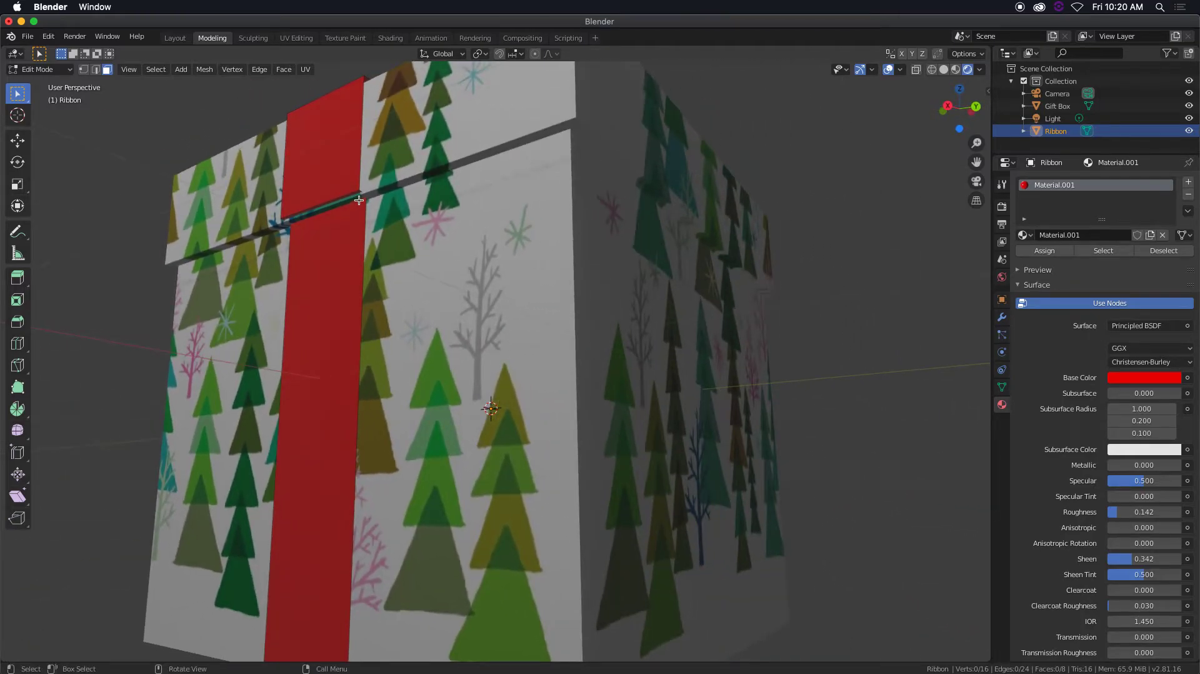
pyautogui.press('KP_3')
pyautogui.press('KP_1')
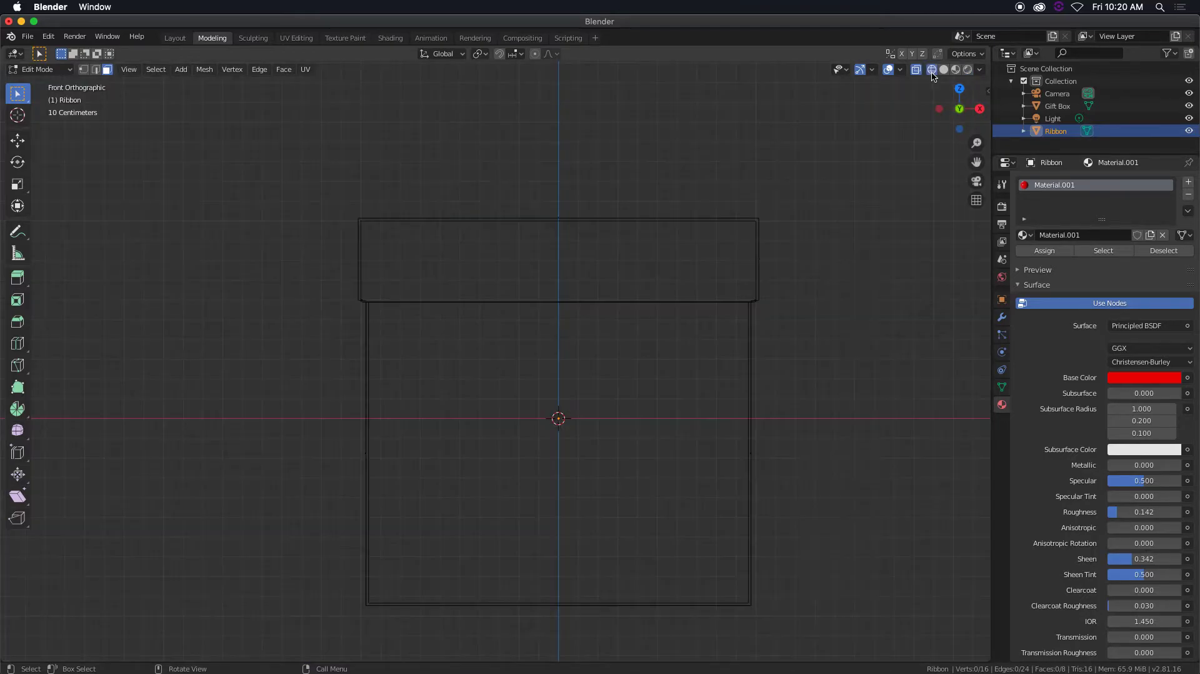
pyautogui.click(931, 70)
pyautogui.press('1')
pyautogui.scroll(2, 638, 318)
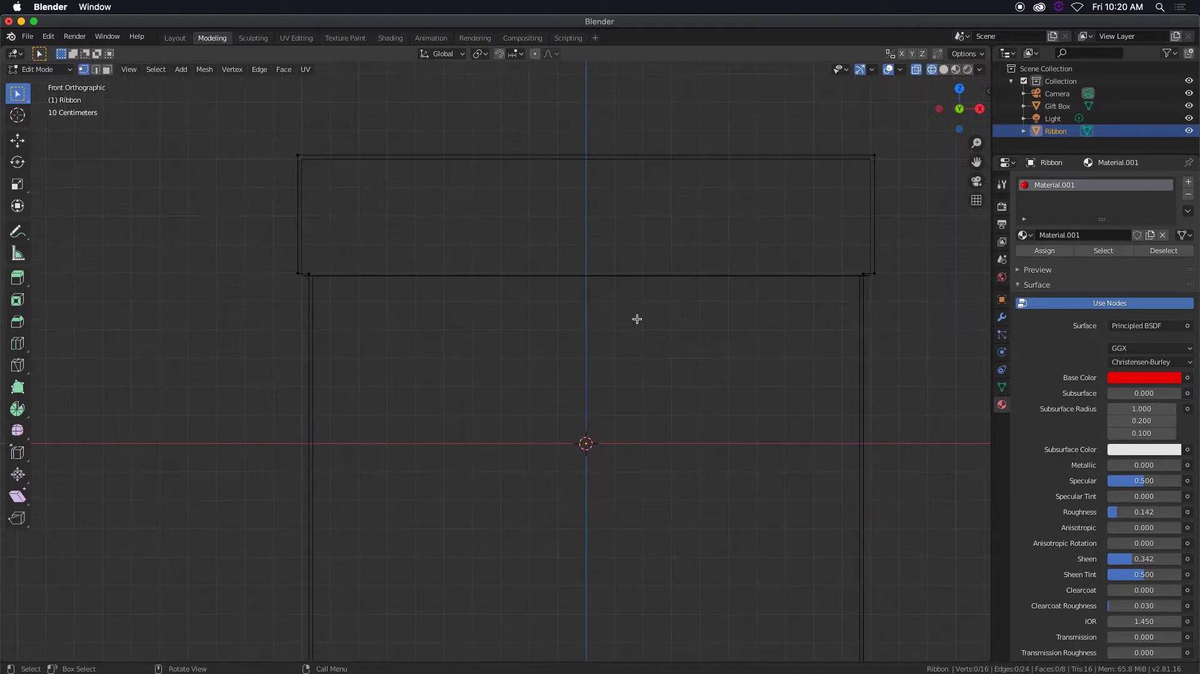
pyautogui.moveTo(277, 255); pyautogui.dragTo(918, 316)
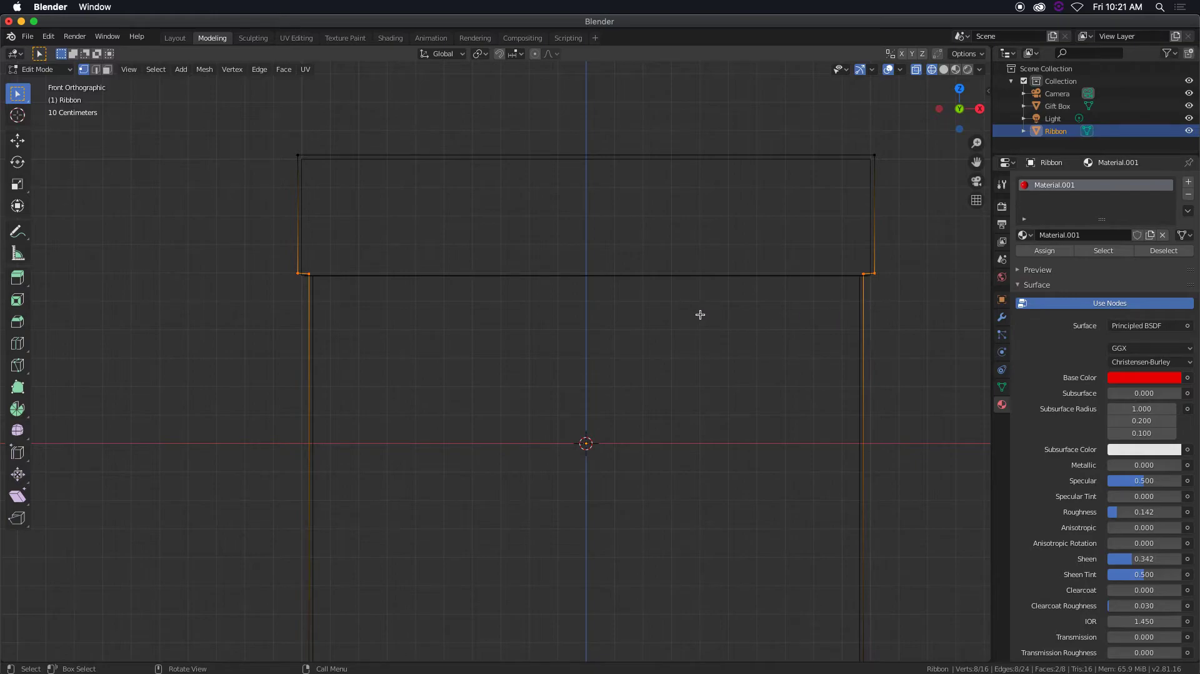
pyautogui.press('g')
pyautogui.press('z')
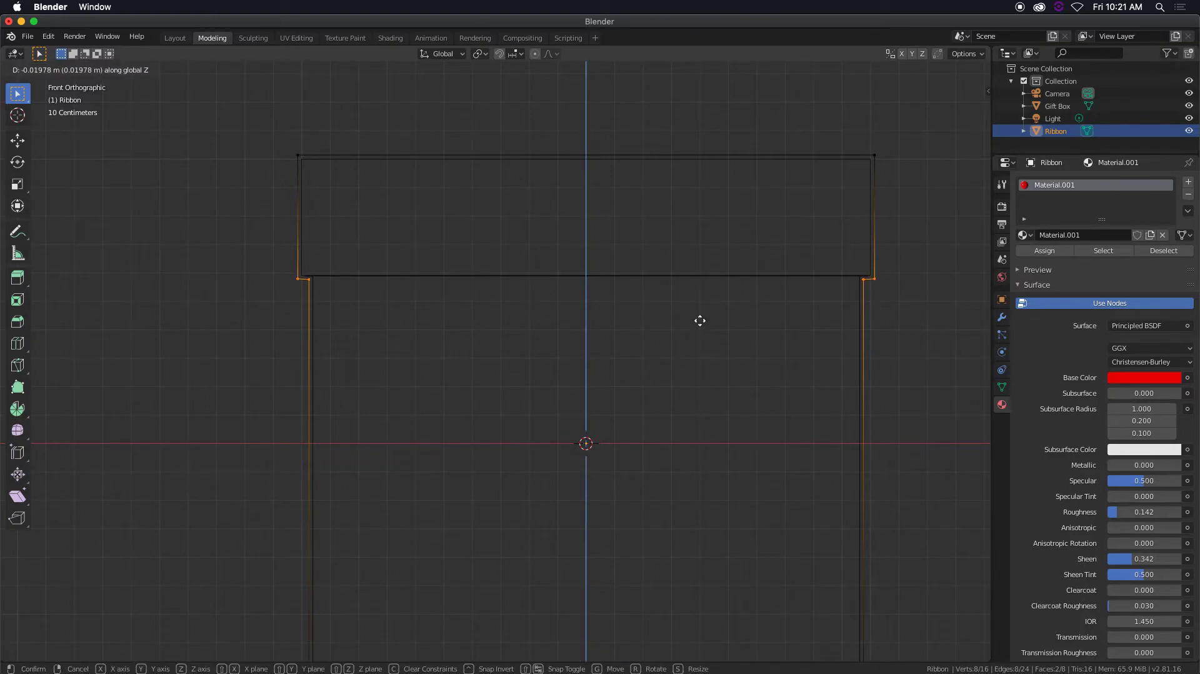
pyautogui.click(699, 320)
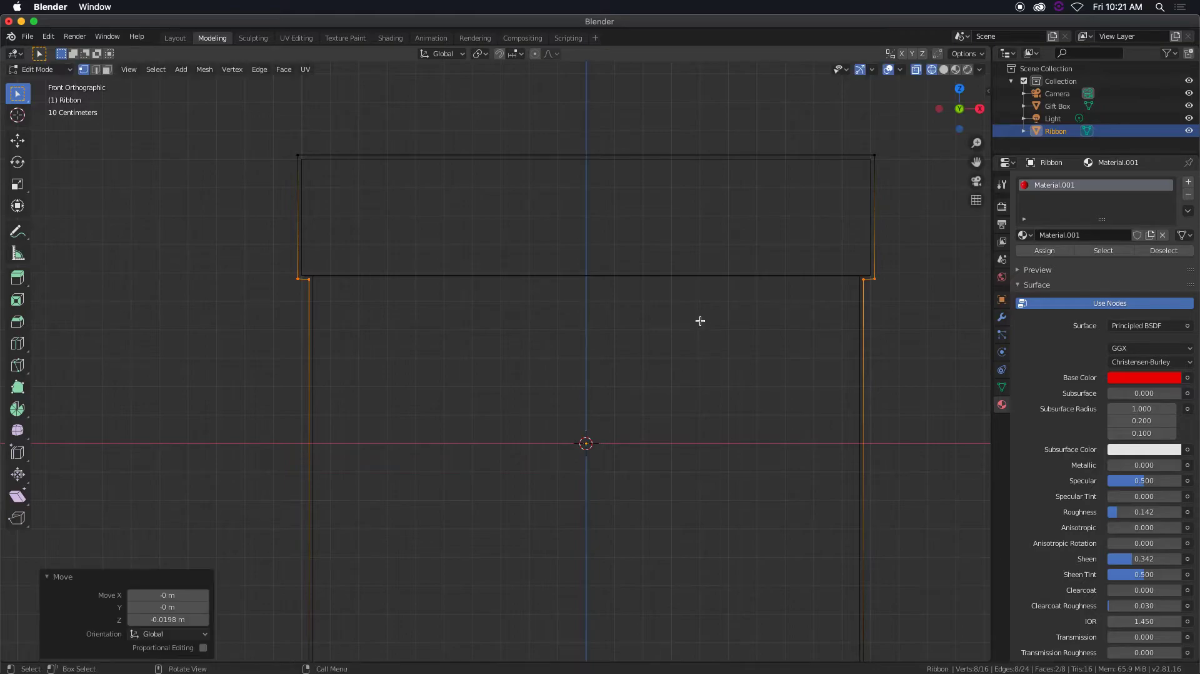
# Lower the Ribbon's inner vertices under both lid overhangs about 0.512 m along Z, and return to Object Mode
pyautogui.click(863, 279)
pyautogui.keyDown('shift'); pyautogui.click(310, 282); pyautogui.keyUp('shift')
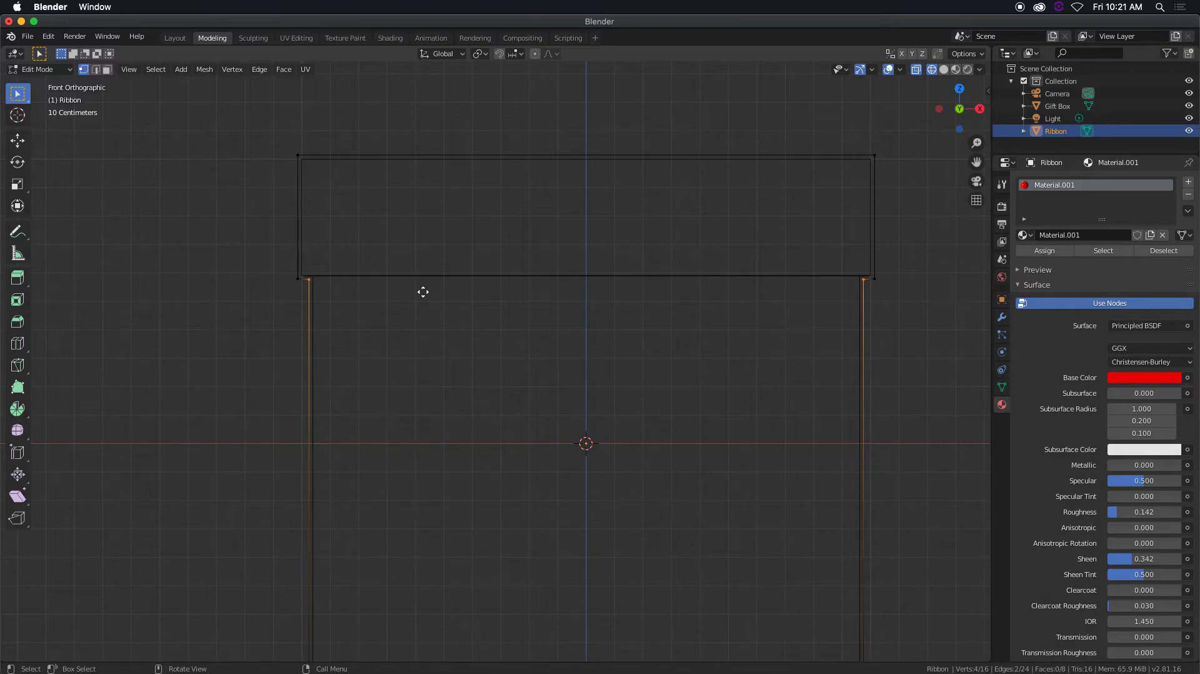
pyautogui.press('g')
pyautogui.press('z')
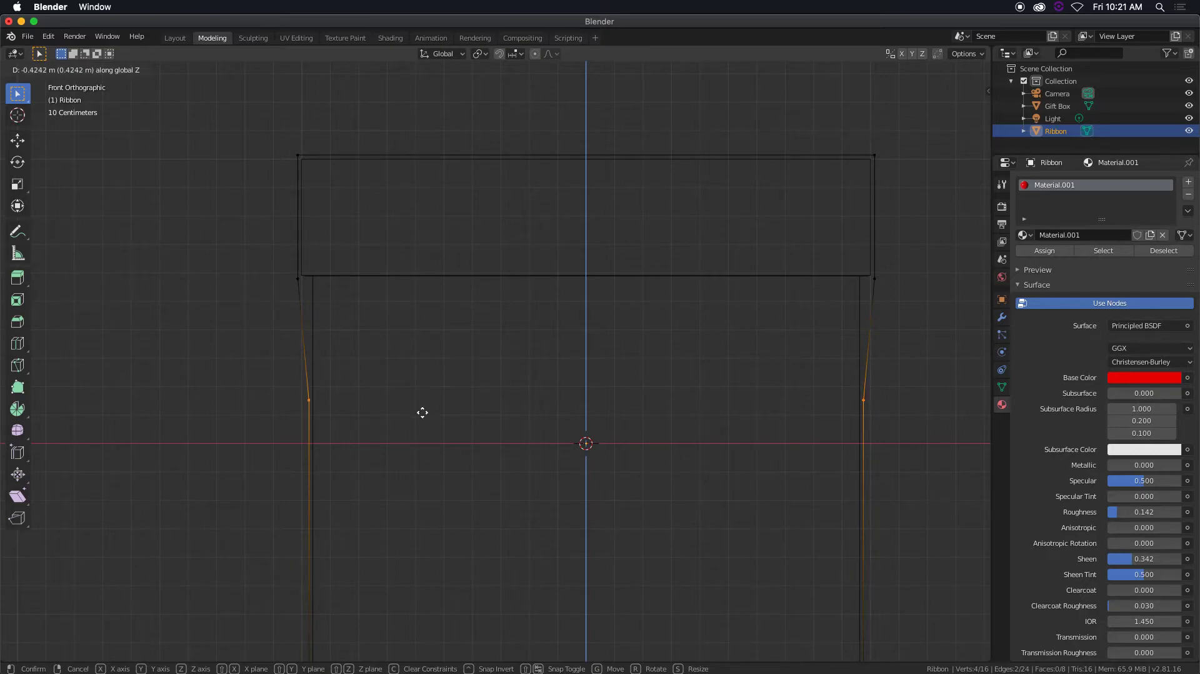
pyautogui.click(420, 437)
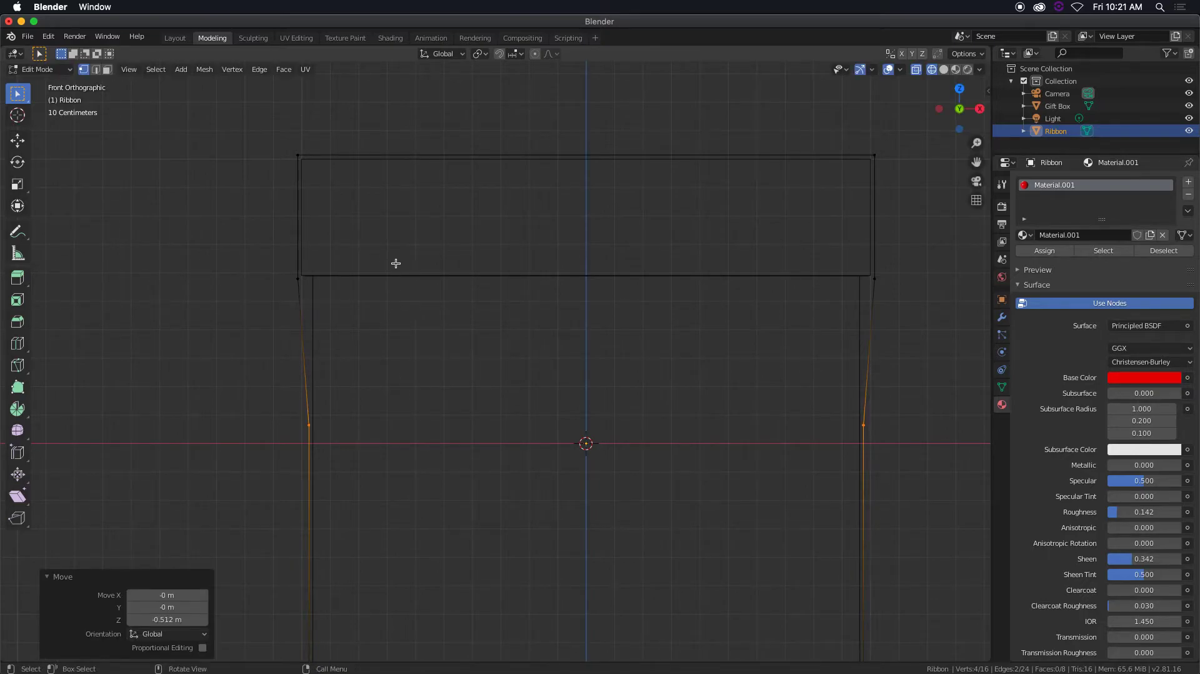
pyautogui.press('Tab')
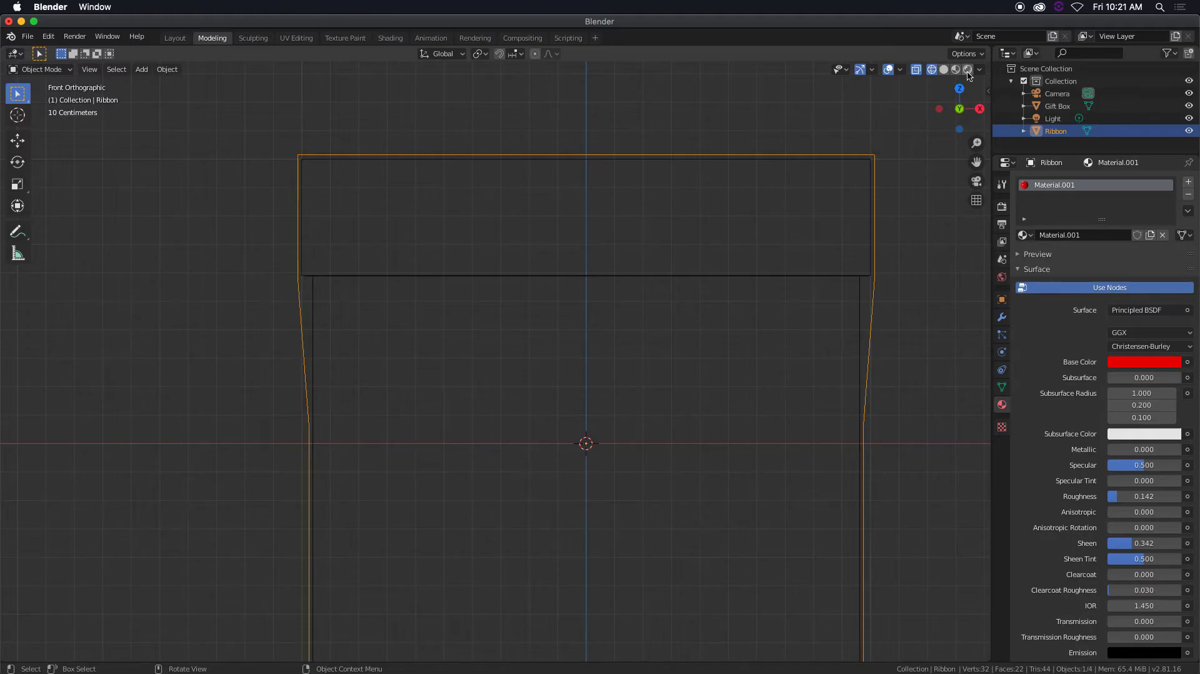
# In material preview from the top view, duplicate the Ribbon in place and rotate the copy -90° about Z to cross the original
pyautogui.click(967, 70)
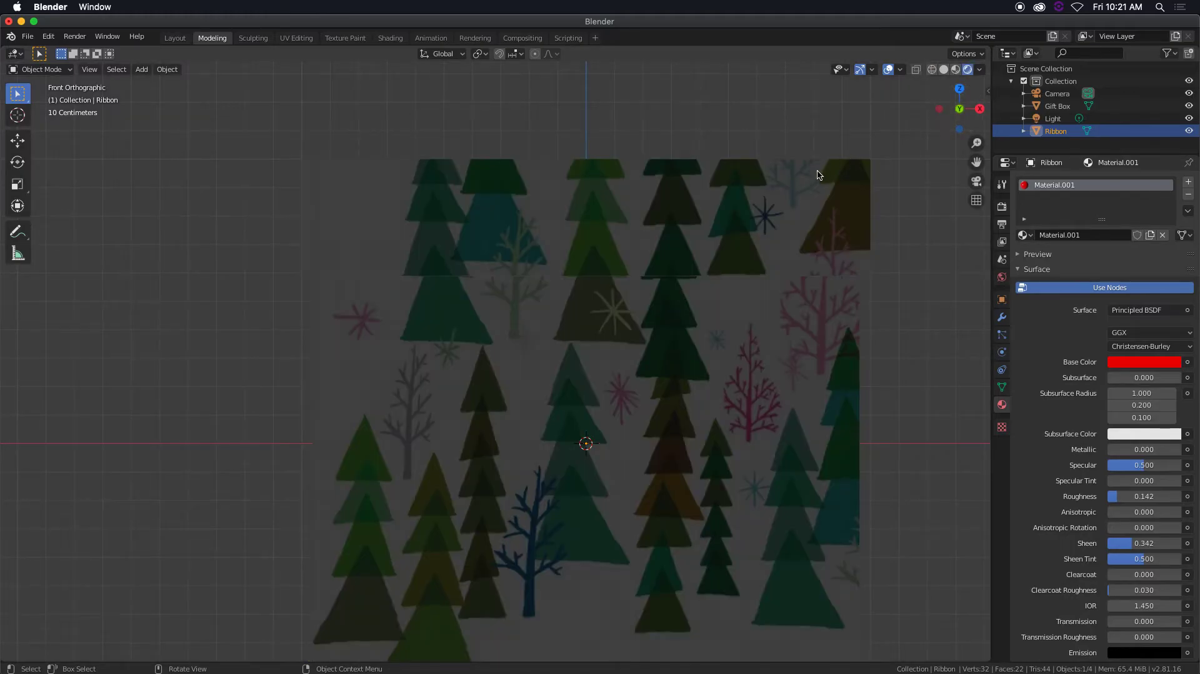
pyautogui.click(956, 70)
pyautogui.scroll(-6, 812, 194)
pyautogui.moveTo(757, 214); pyautogui.dragTo(814, 282, button='middle')
pyautogui.press('KP_7')
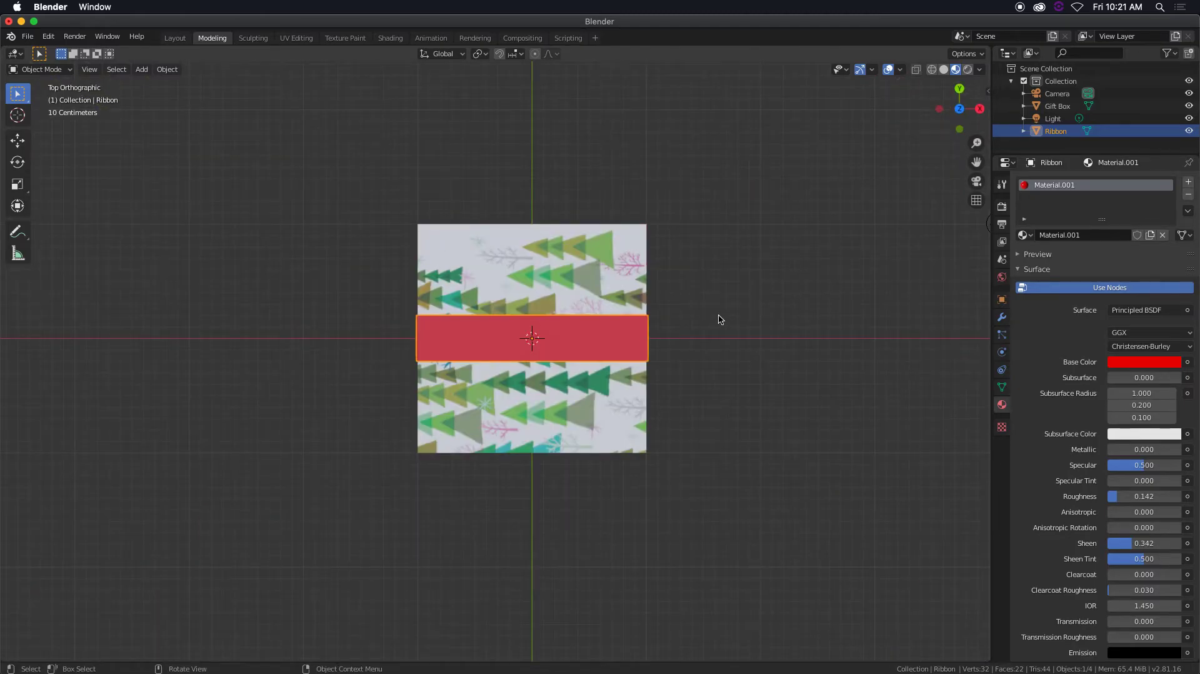
pyautogui.hotkey('shift', 'd')
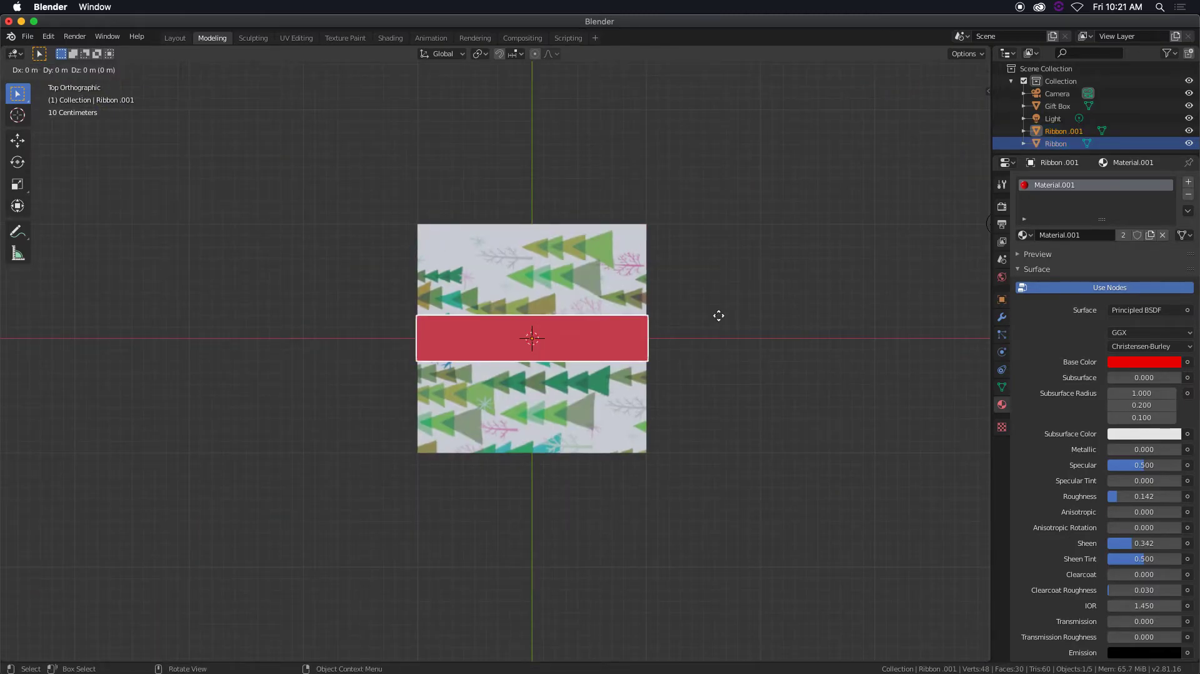
pyautogui.press('r')
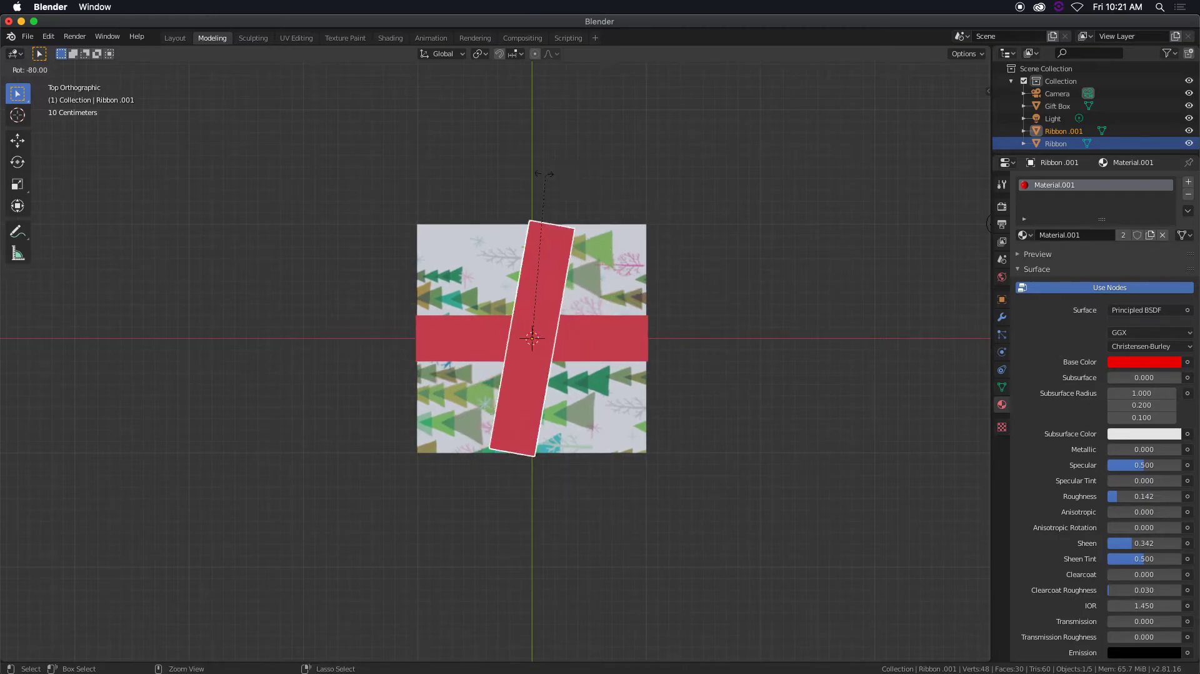
pyautogui.click(516, 177)
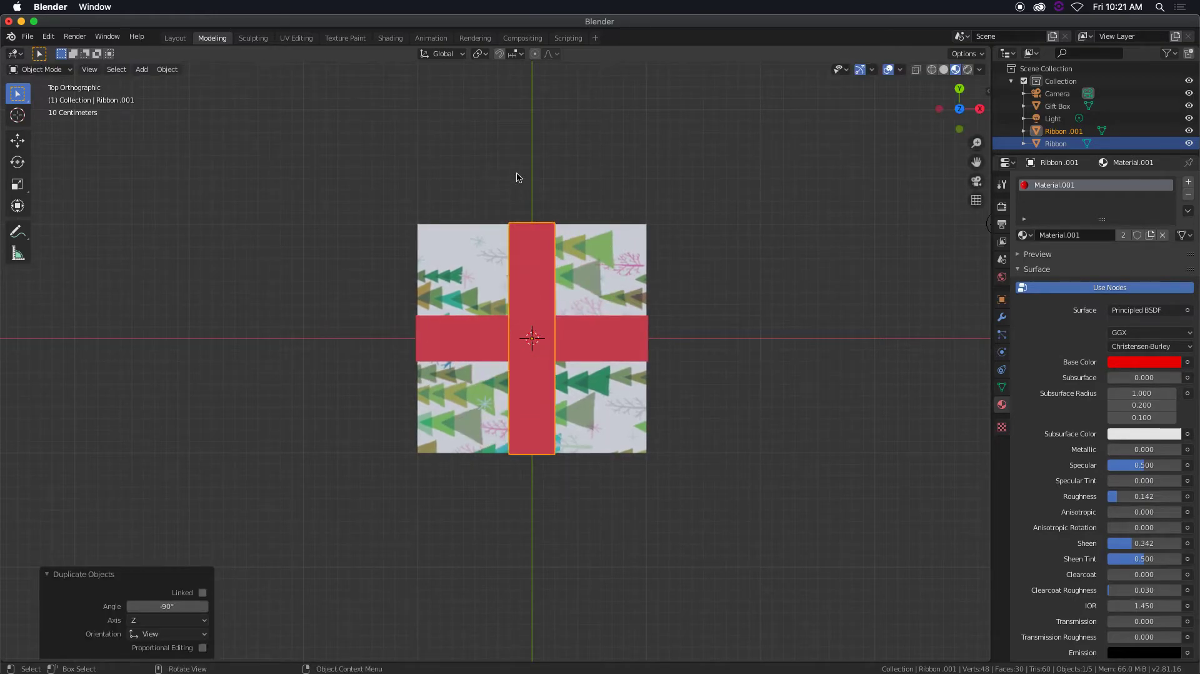
# Add a Solidify modifier to the duplicated ribbon, keeping its 0.01 m thickness
pyautogui.moveTo(546, 370); pyautogui.dragTo(582, 249, button='middle')
pyautogui.scroll(5, 583, 249)
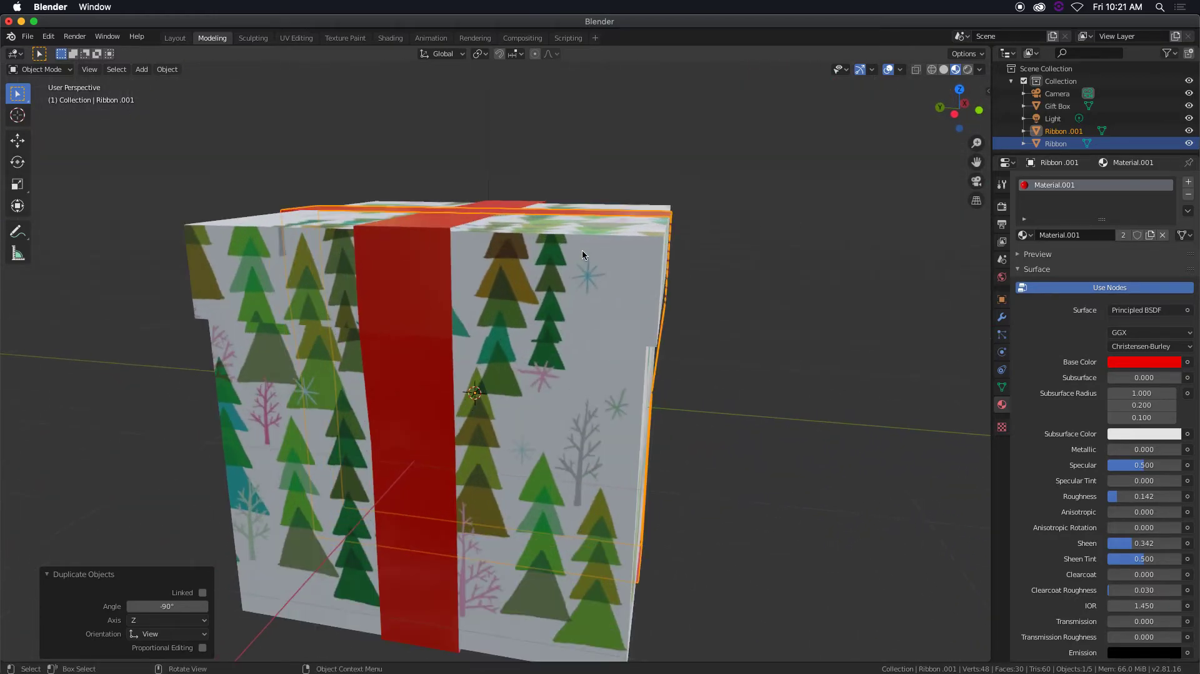
pyautogui.moveTo(571, 295); pyautogui.dragTo(534, 298, button='middle')
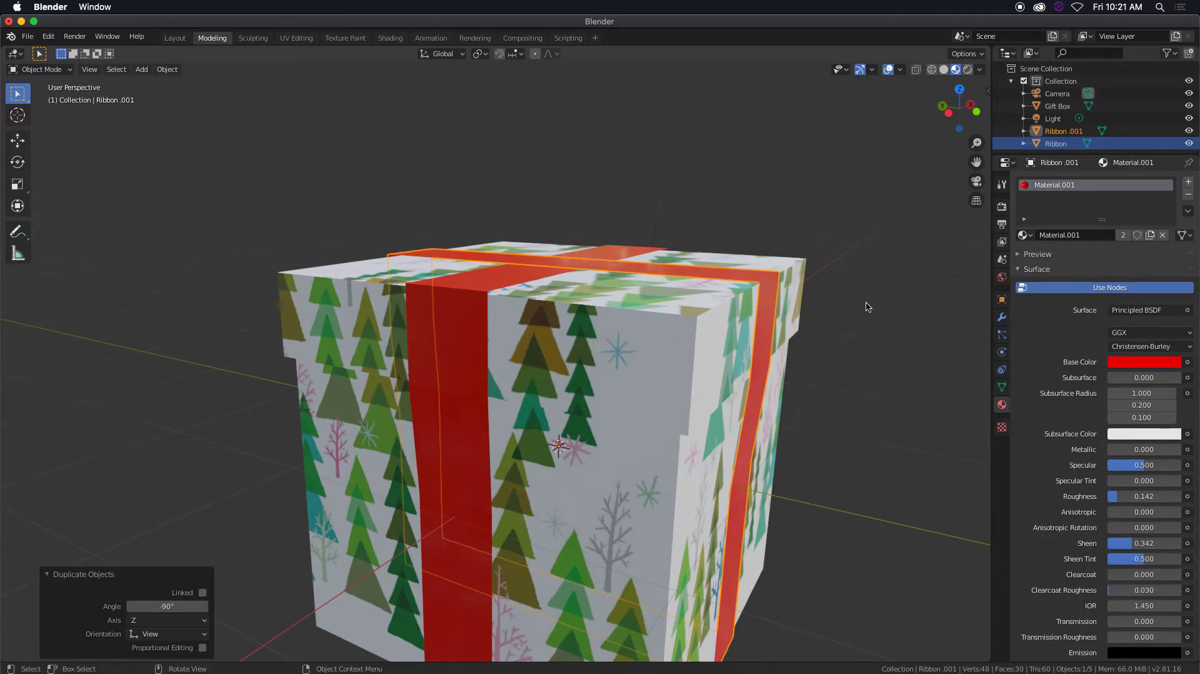
pyautogui.click(1002, 317)
pyautogui.click(1095, 182)
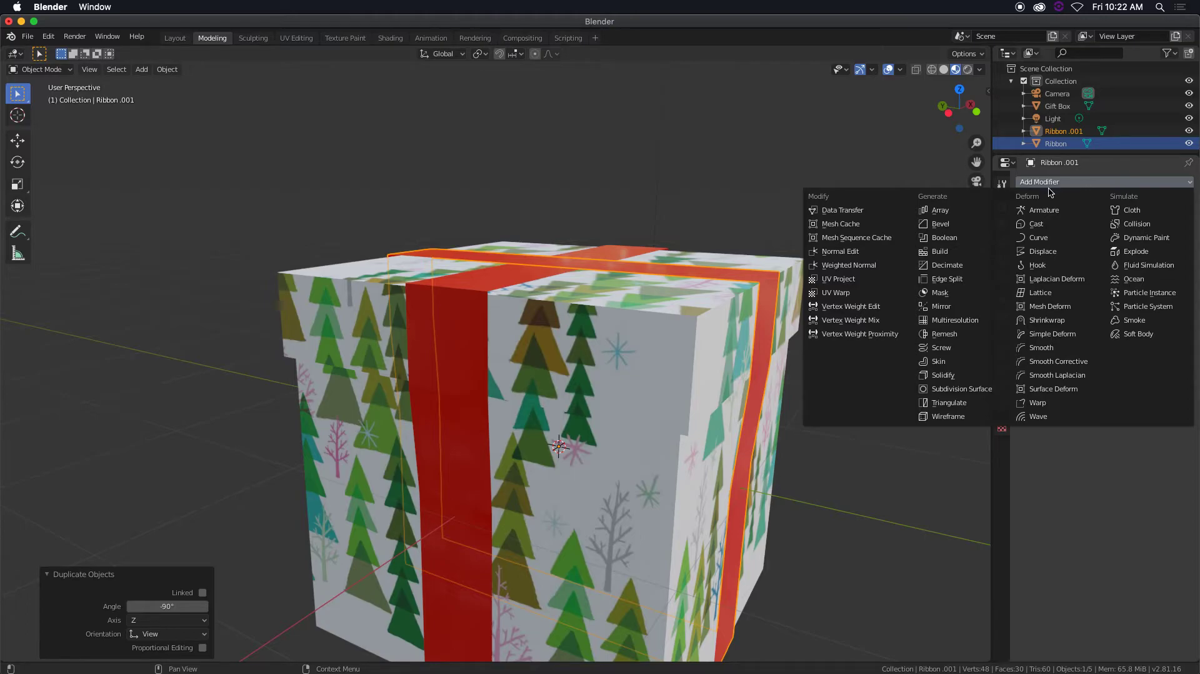
pyautogui.click(943, 375)
pyautogui.scroll(10, 806, 288)
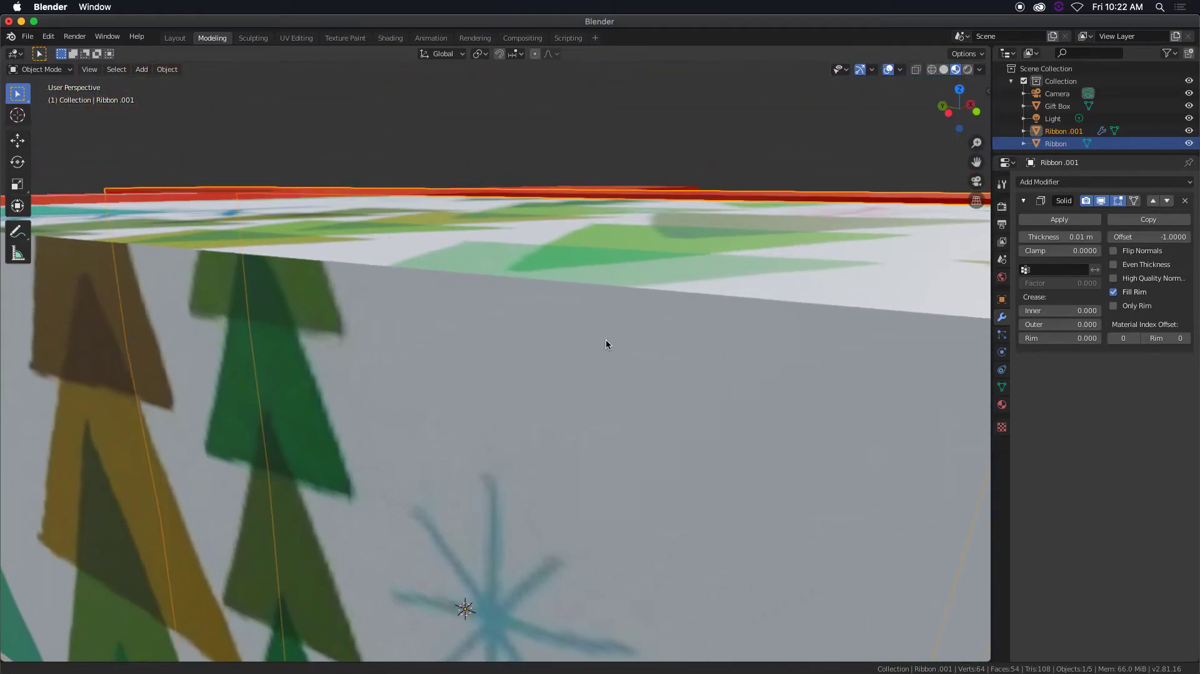
pyautogui.moveTo(605, 338); pyautogui.dragTo(670, 283, button='middle')
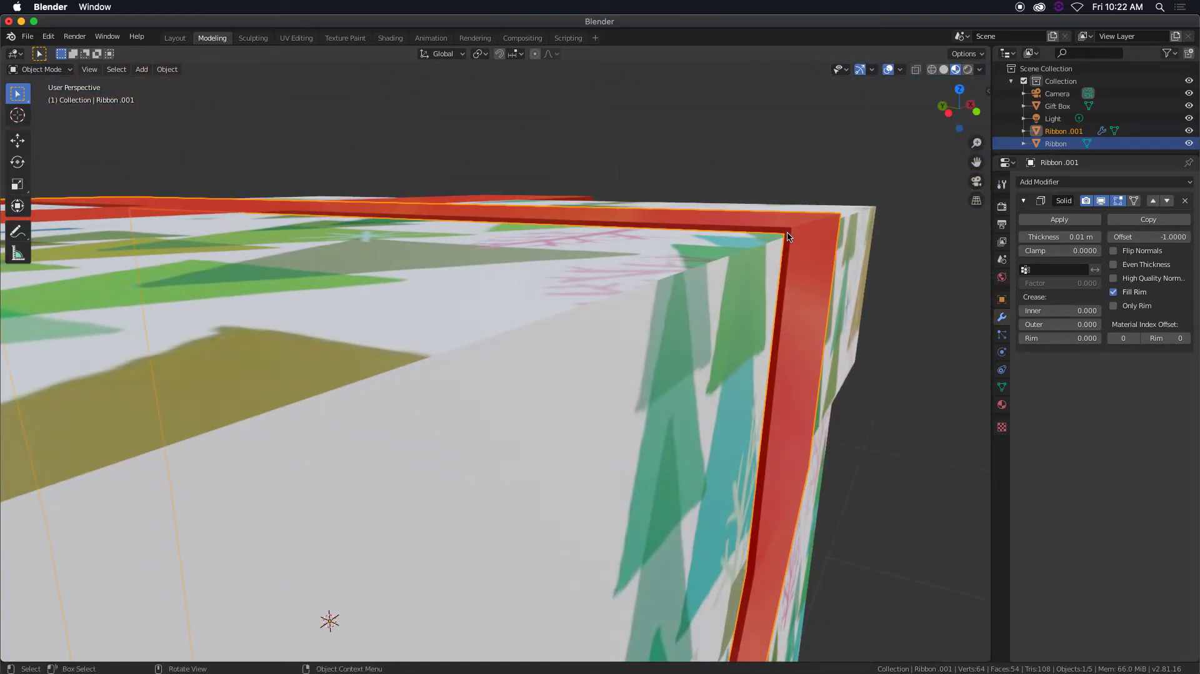
pyautogui.click(1059, 236)
pyautogui.write('0.17')
pyautogui.press('Return')
pyautogui.moveTo(1059, 237); pyautogui.dragTo(1014, 237)
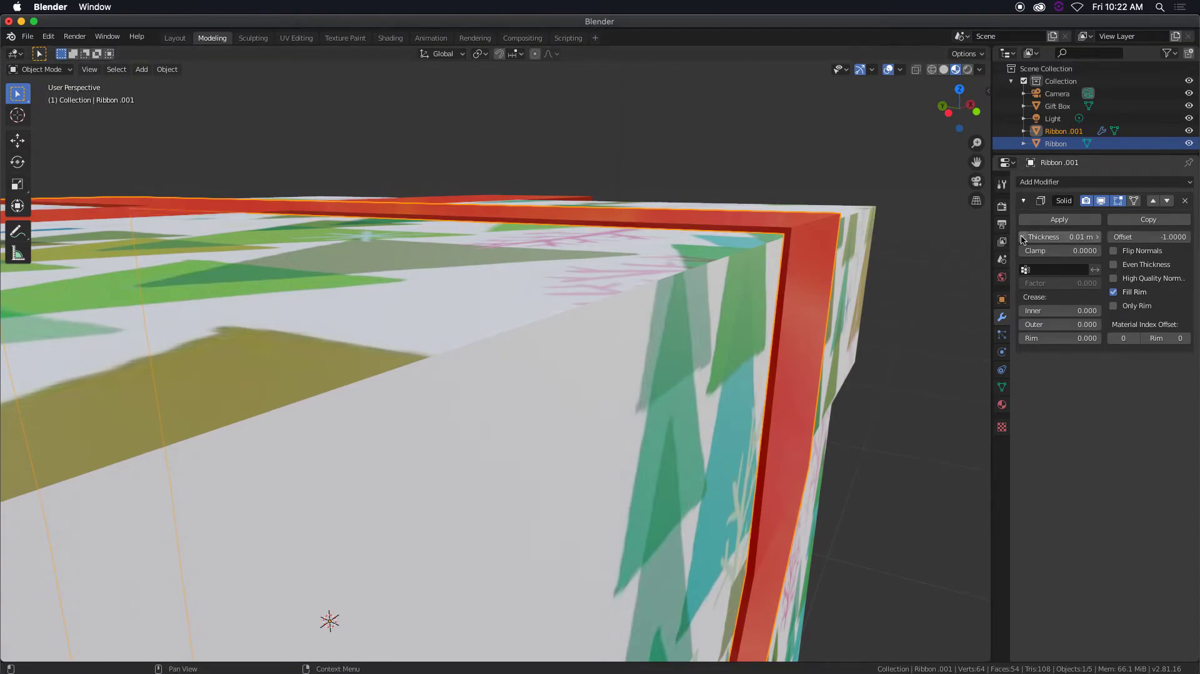
# Add a Solidify modifier to the original Ribbon as well
pyautogui.click(470, 199)
pyautogui.click(1048, 182)
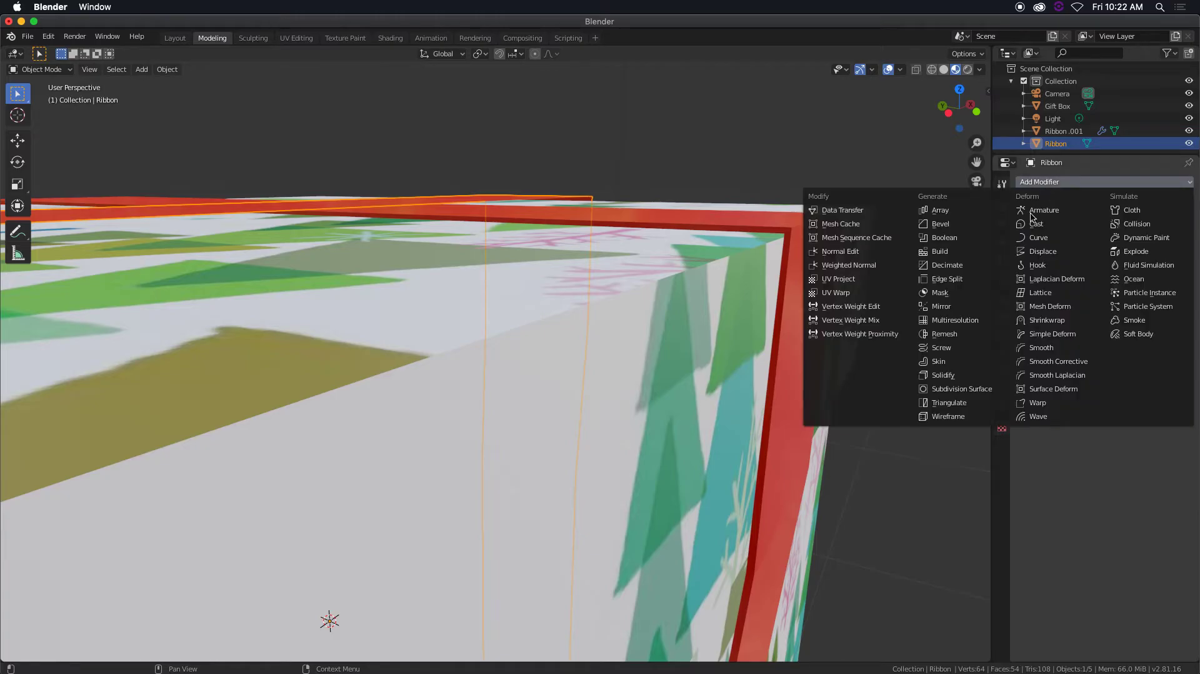
pyautogui.click(973, 375)
# In Edit Mode, add one centered, unshifted loop cut across the Ribbon's top where the two bands cross
pyautogui.press('Tab')
pyautogui.moveTo(546, 203); pyautogui.dragTo(634, 254, button='middle')
pyautogui.hotkey('ctrl', 'r')
pyautogui.click(431, 300)
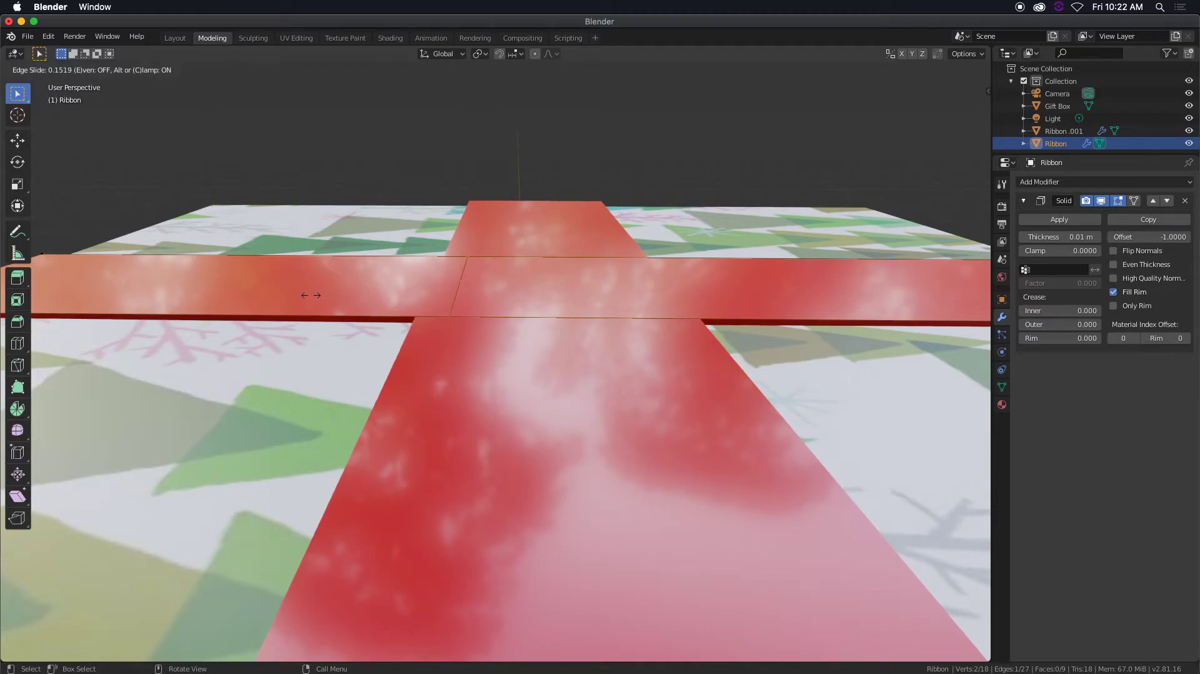
pyautogui.rightClick(410, 300)
# Add a loop cut on each side of the Ribbon's center cut, slid toward the crossing with factors of about -0.361 and 0.275
pyautogui.hotkey('ctrl', 'r')
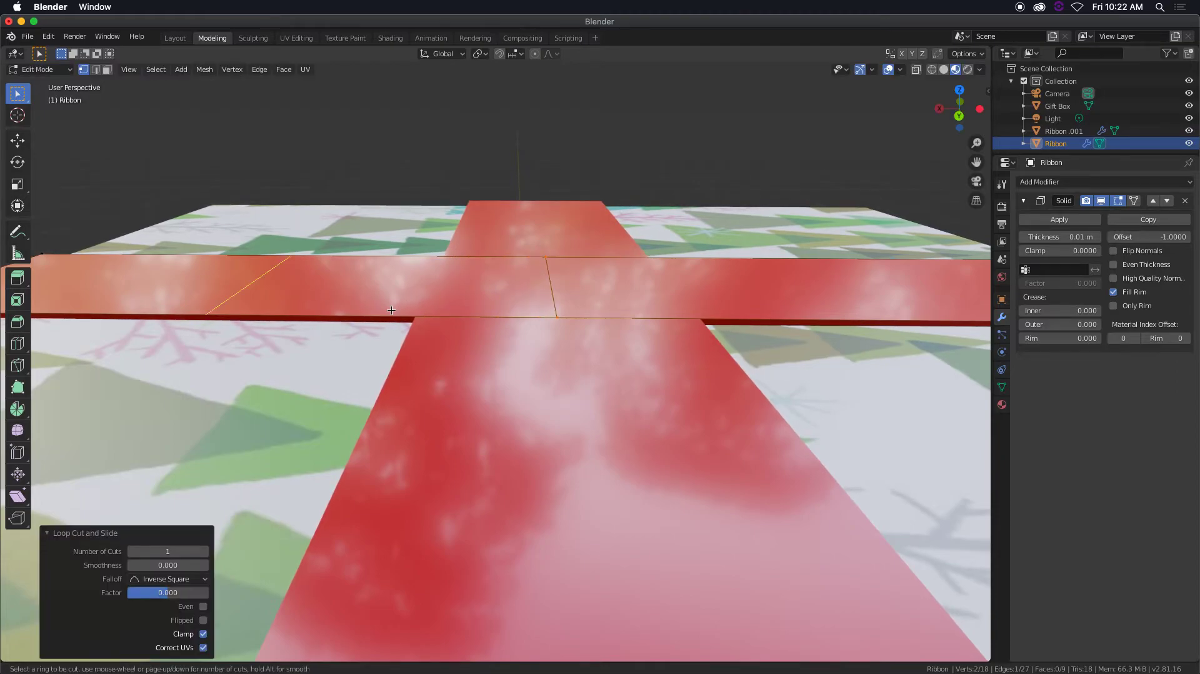
pyautogui.click(391, 310)
pyautogui.click(514, 310)
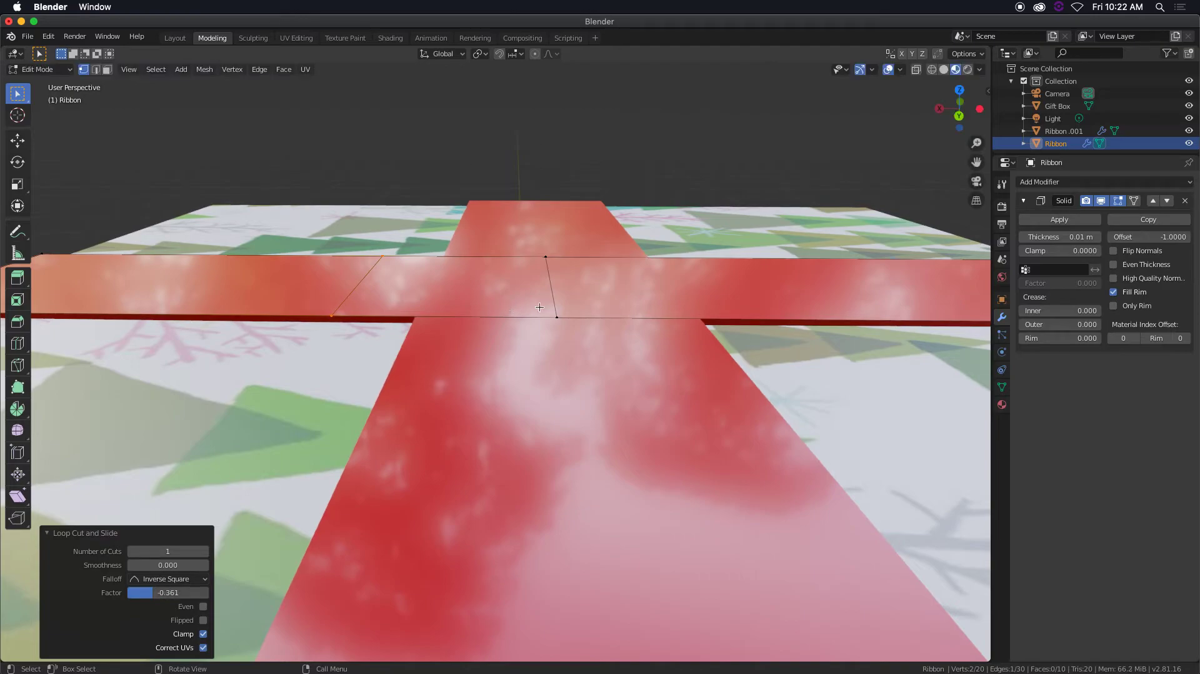
pyautogui.hotkey('ctrl', 'r')
pyautogui.click(763, 314)
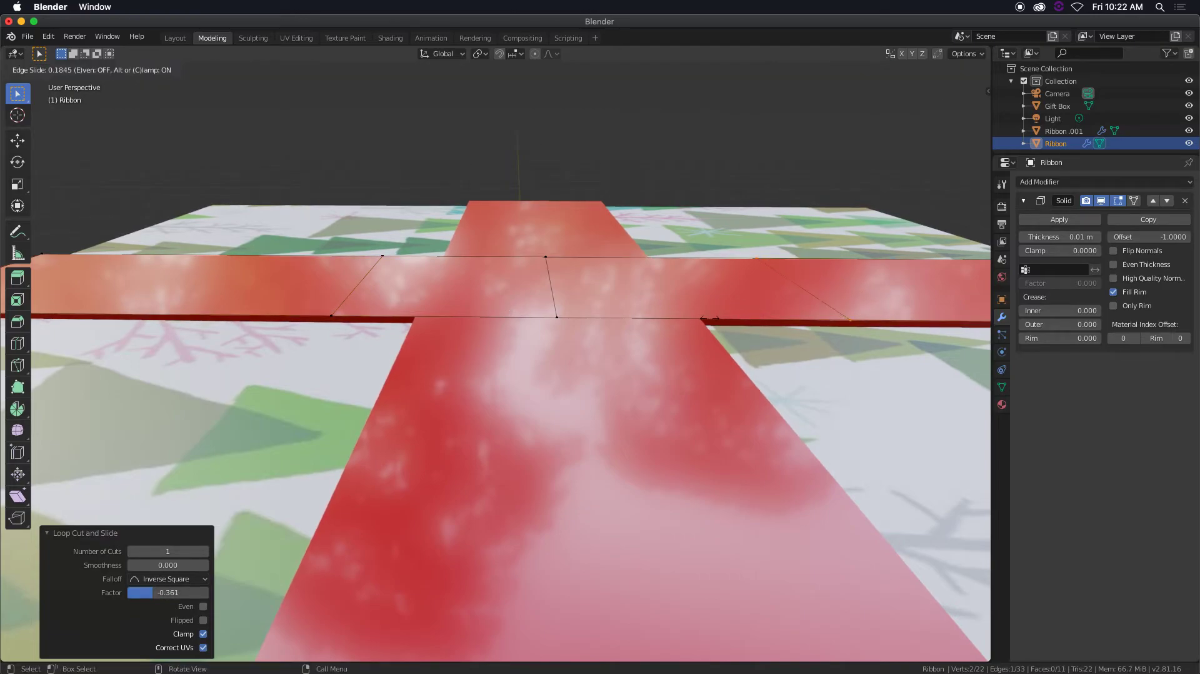
pyautogui.click(675, 317)
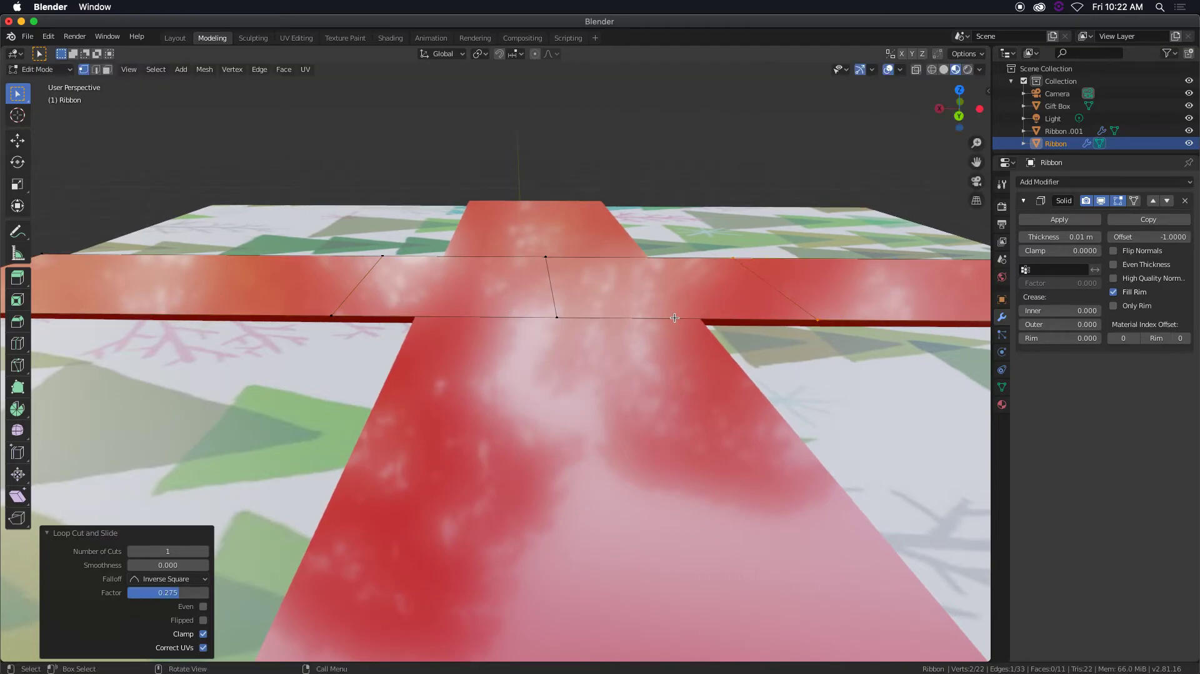
# Select the center edge on the Ribbon's top and raise it slightly along Z over the crossing band
pyautogui.click(557, 316)
pyautogui.press('2')
pyautogui.click(553, 285)
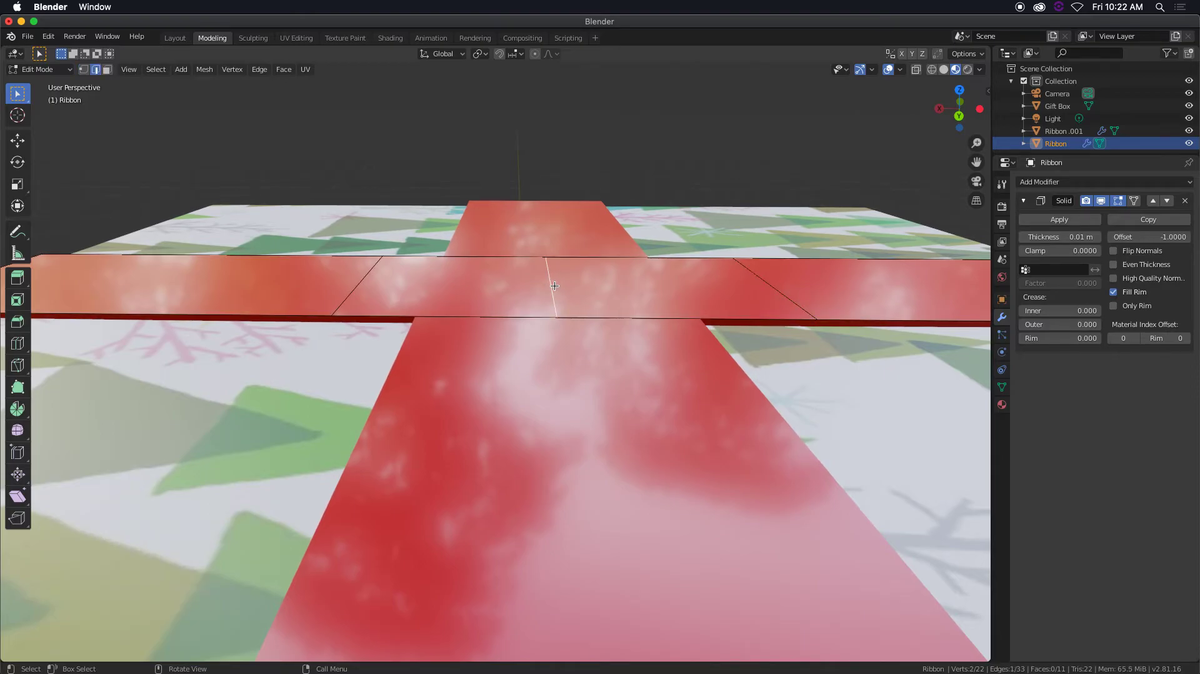
pyautogui.press('g')
pyautogui.press('z')
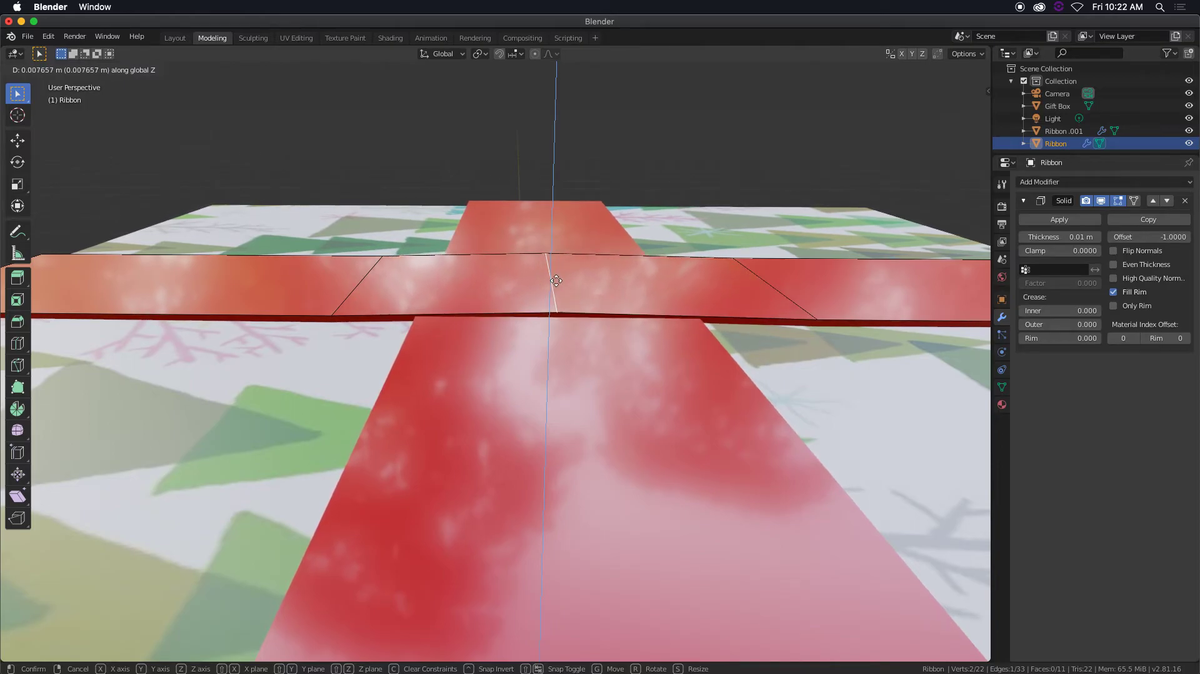
pyautogui.click(556, 276)
# Raise the two side edges flanking the crossing by about 0.0065 m each along Z, and leave Edit Mode
pyautogui.click(786, 295)
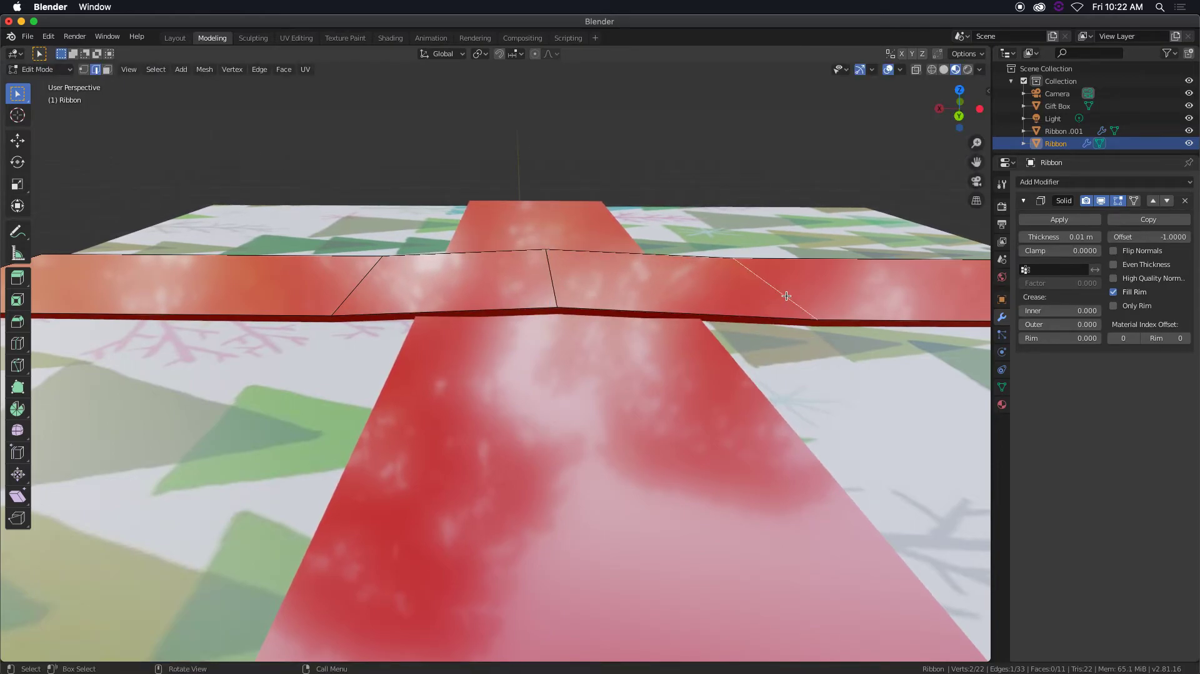
pyautogui.press('g')
pyautogui.press('z')
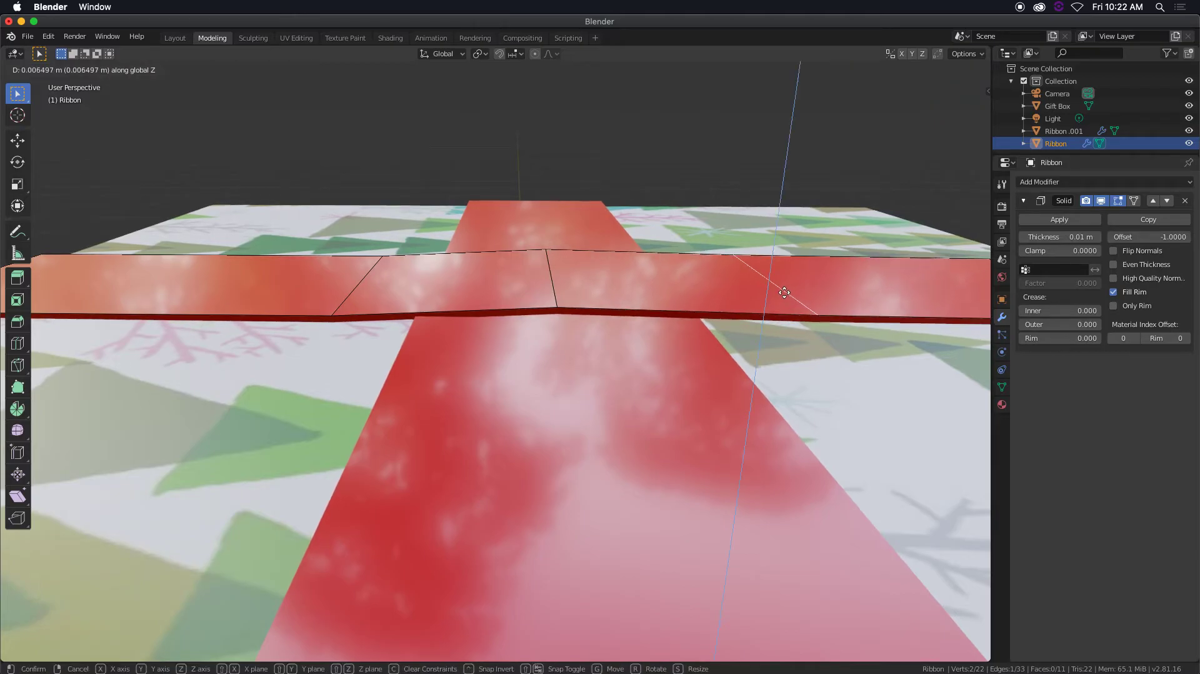
pyautogui.click(435, 287)
pyautogui.click(356, 280)
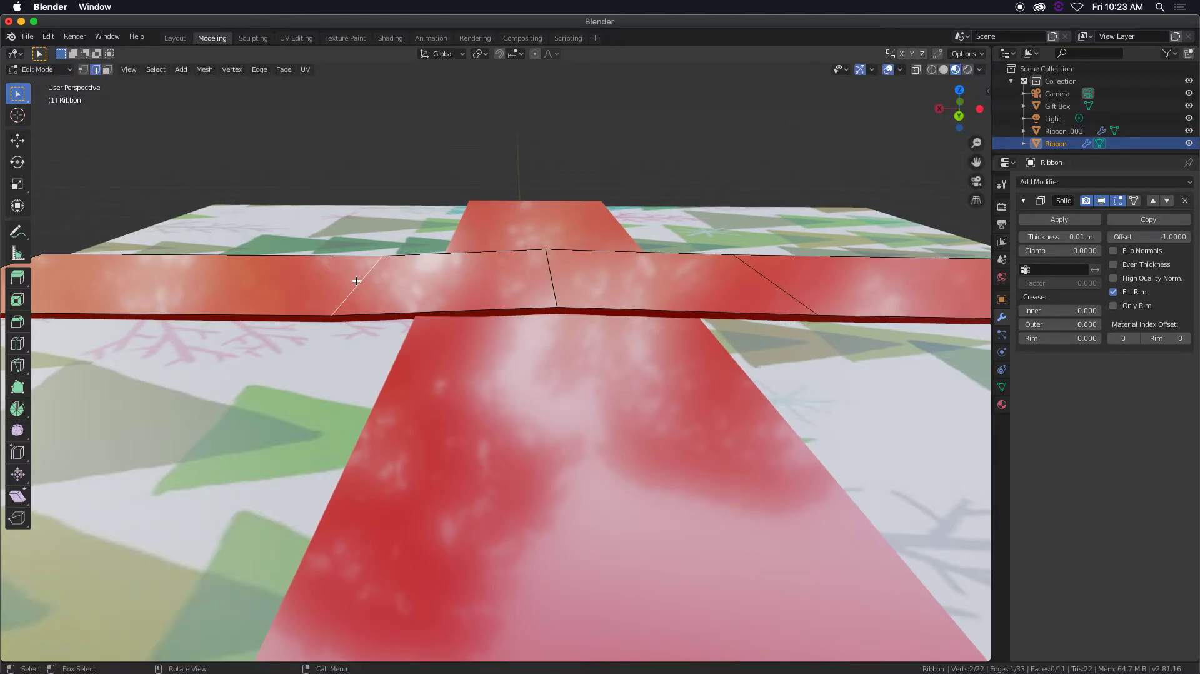
pyautogui.press('g')
pyautogui.press('z')
pyautogui.click(435, 299)
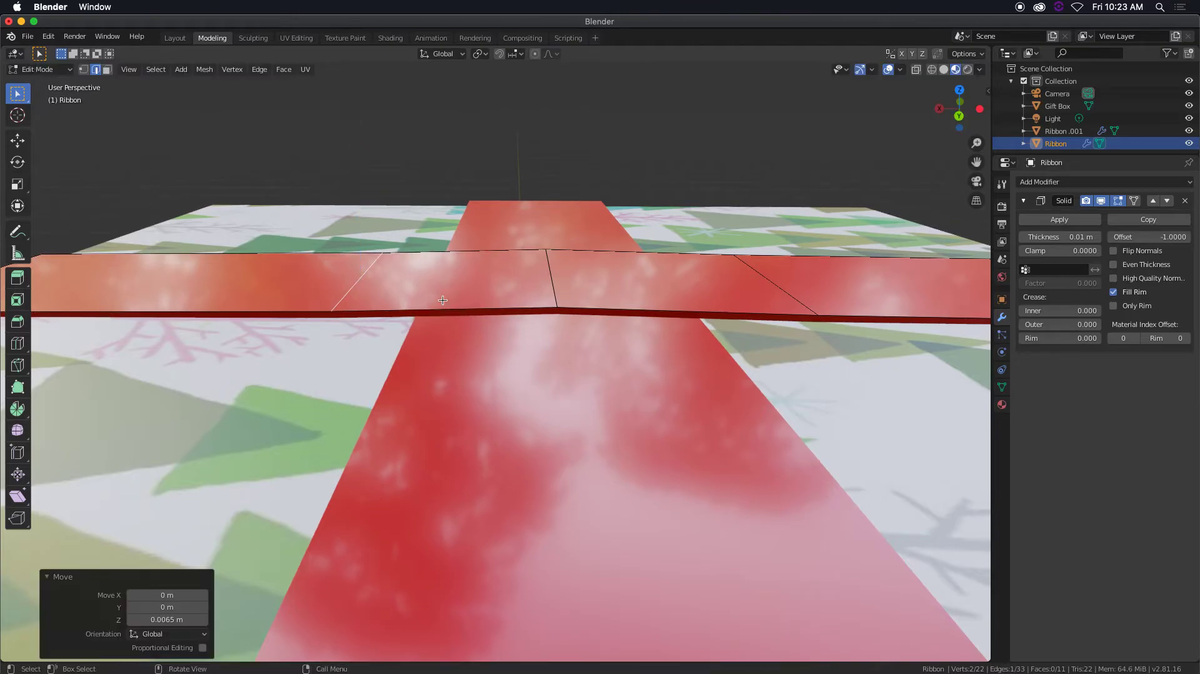
pyautogui.scroll(-10, 435, 300)
pyautogui.press('Tab')
pyautogui.moveTo(420, 329); pyautogui.dragTo(533, 302, button='middle')
pyautogui.scroll(4, 409, 304)
pyautogui.scroll(-4, 408, 304)
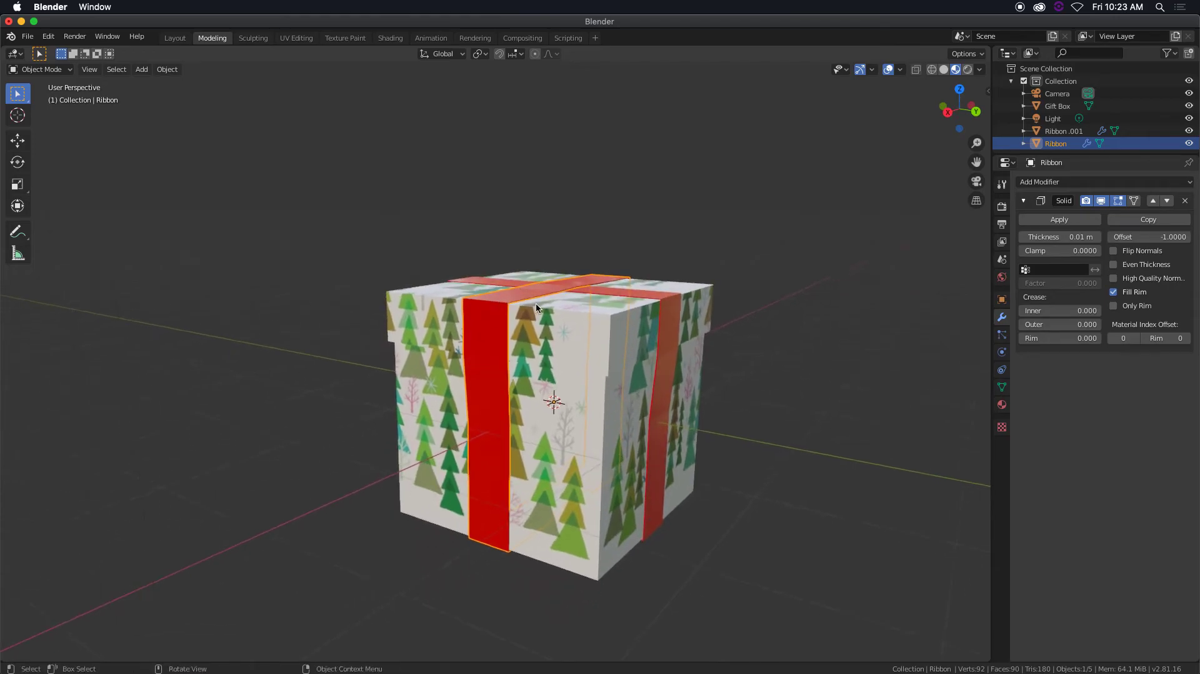
pyautogui.scroll(-5, 533, 303)
pyautogui.scroll(8, 515, 313)
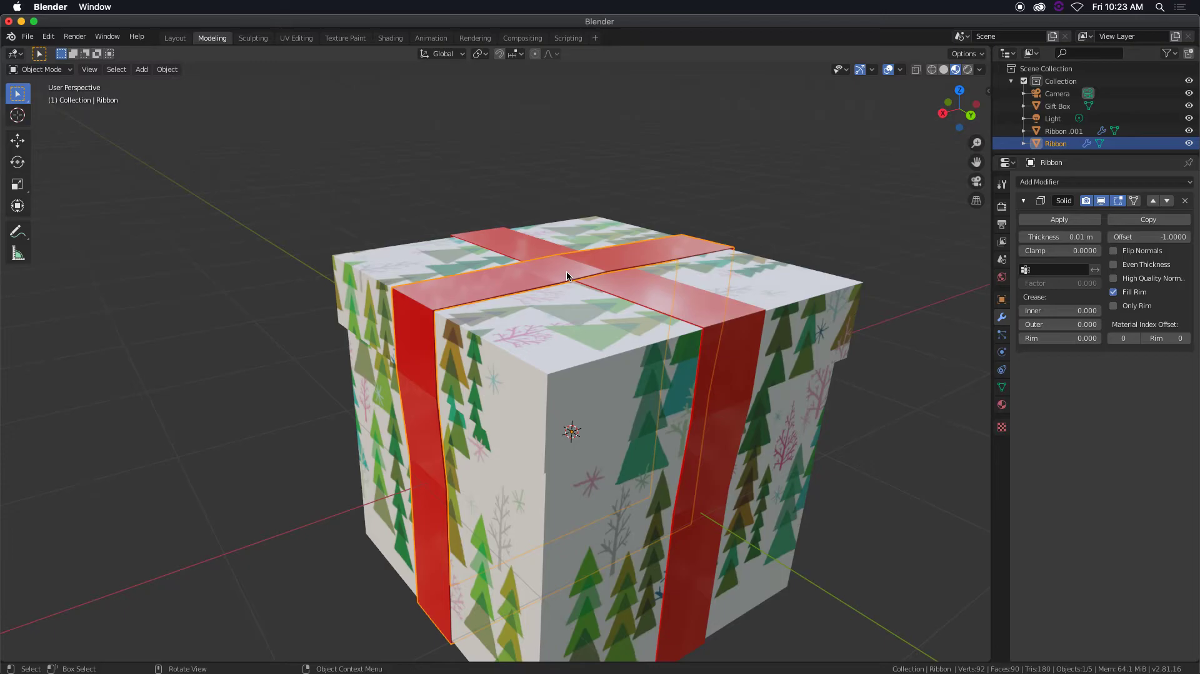
# In Edit Mode, extrude the Ribbon's raised center edge upward in front view by about 0.053 m in X and 0.203 m in Z
pyautogui.scroll(-4, 597, 263)
pyautogui.scroll(4, 616, 267)
pyautogui.press('Tab')
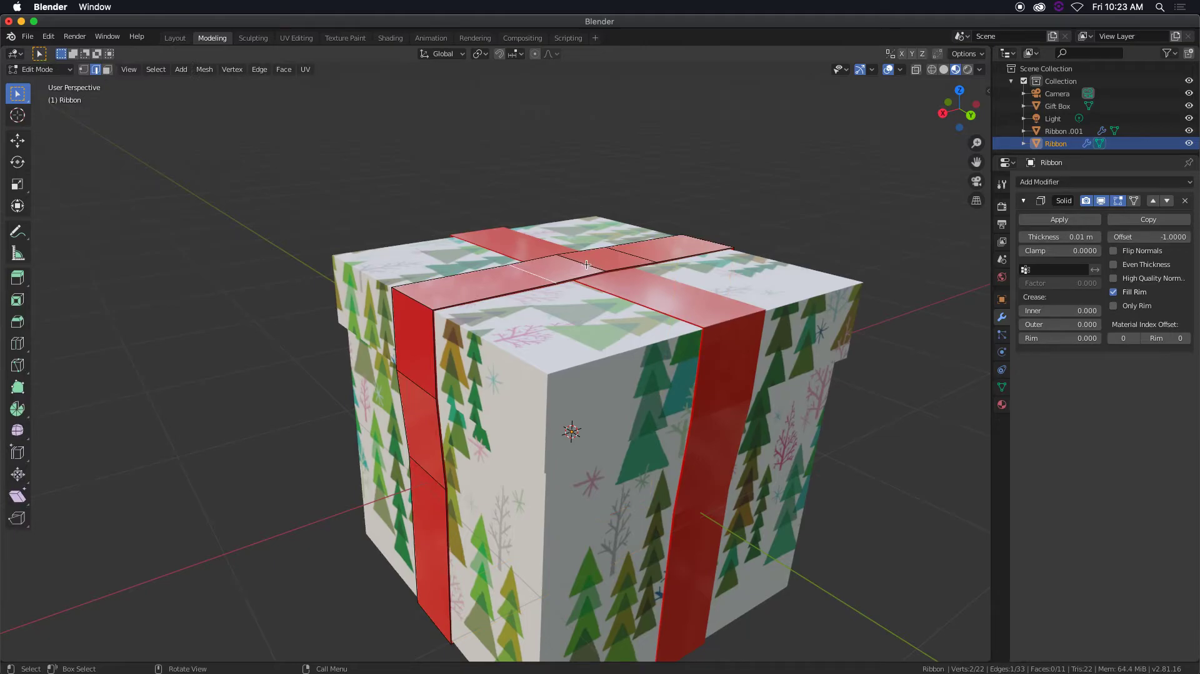
pyautogui.scroll(6, 579, 375)
pyautogui.press('KP_1')
pyautogui.moveTo(549, 318); pyautogui.dragTo(548, 345, button='middle')
pyautogui.press('KP_1')
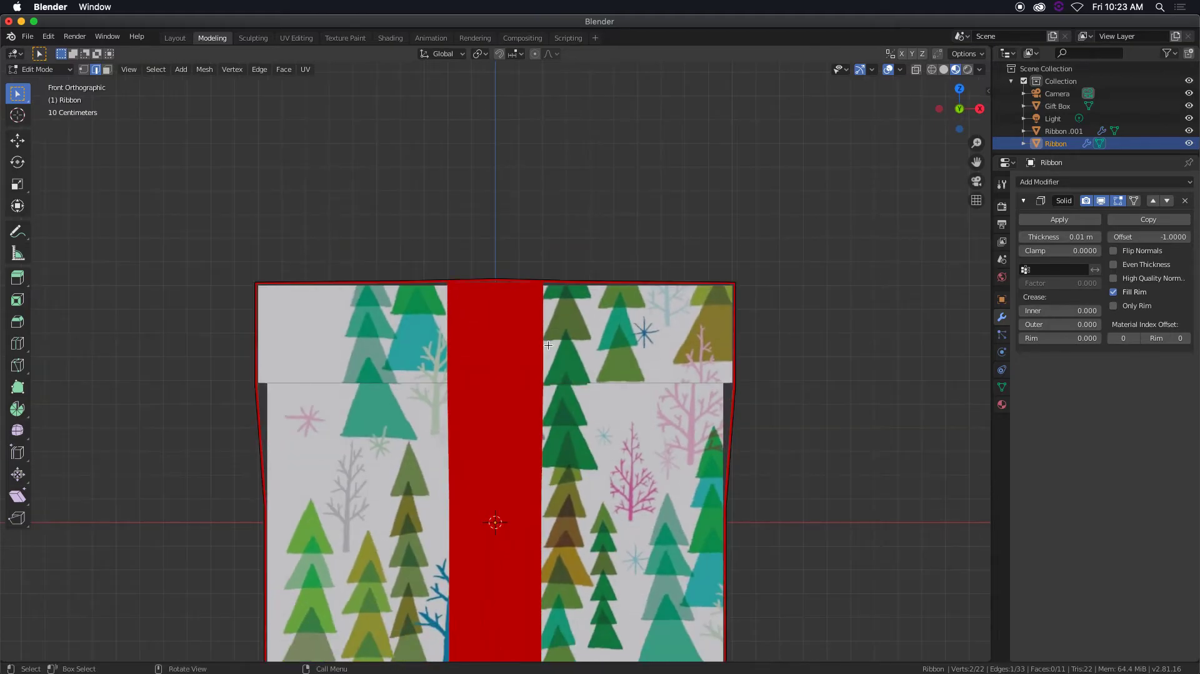
pyautogui.press('e')
pyautogui.click(553, 297)
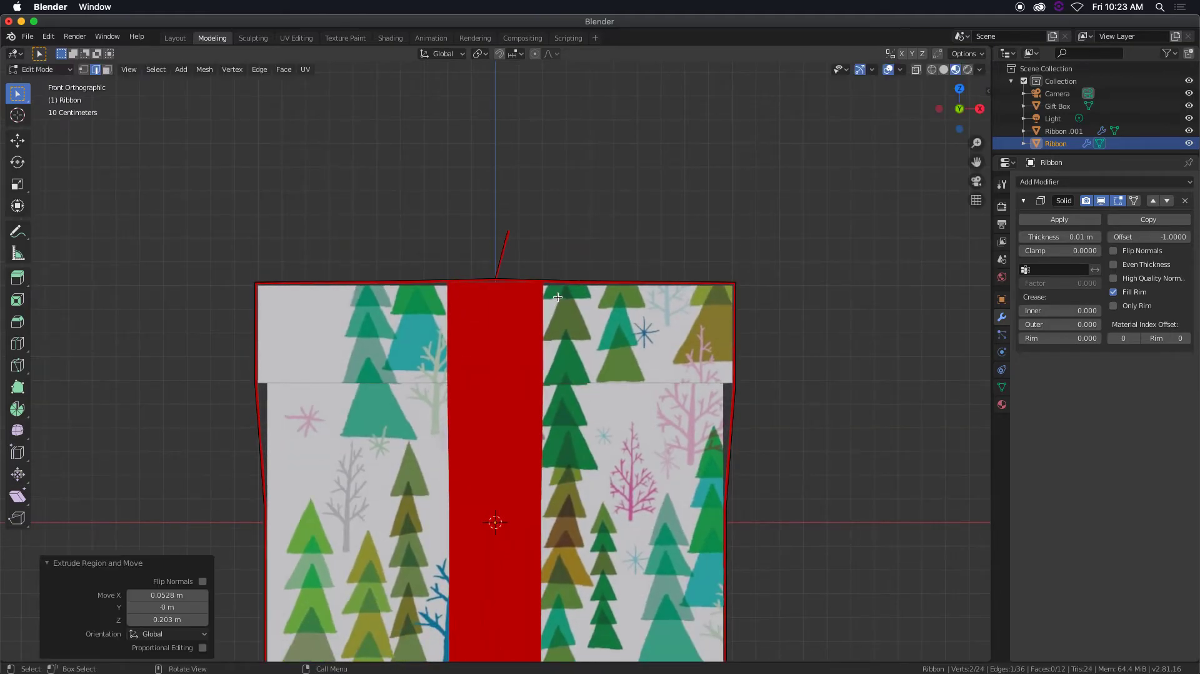
# Extrude the free edge repeatedly around to the crossing point, forming a closed, angular upper bow loop on one side
pyautogui.scroll(2, 539, 293)
pyautogui.moveTo(539, 294); pyautogui.dragTo(533, 413, button='middle')
pyautogui.press('KP_1')
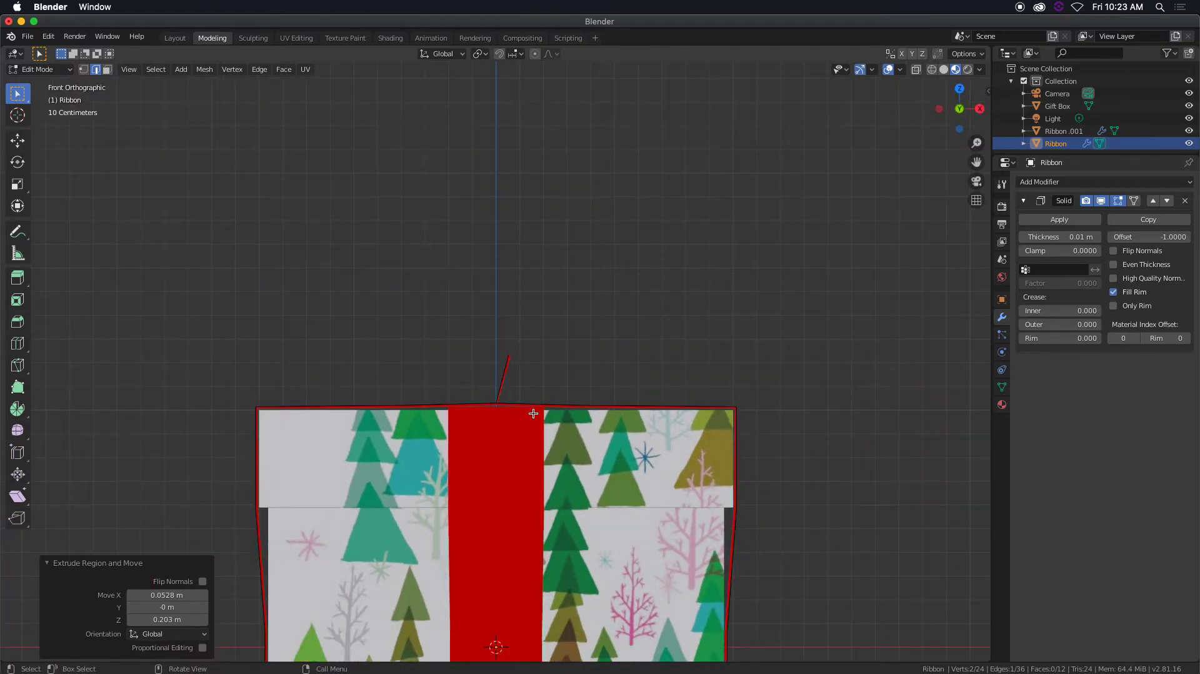
pyautogui.press('e')
pyautogui.click(563, 368)
pyautogui.press('e')
pyautogui.click(600, 371)
pyautogui.press('e')
pyautogui.click(606, 397)
pyautogui.press('e')
pyautogui.click(583, 416)
pyautogui.press('e')
pyautogui.click(530, 437)
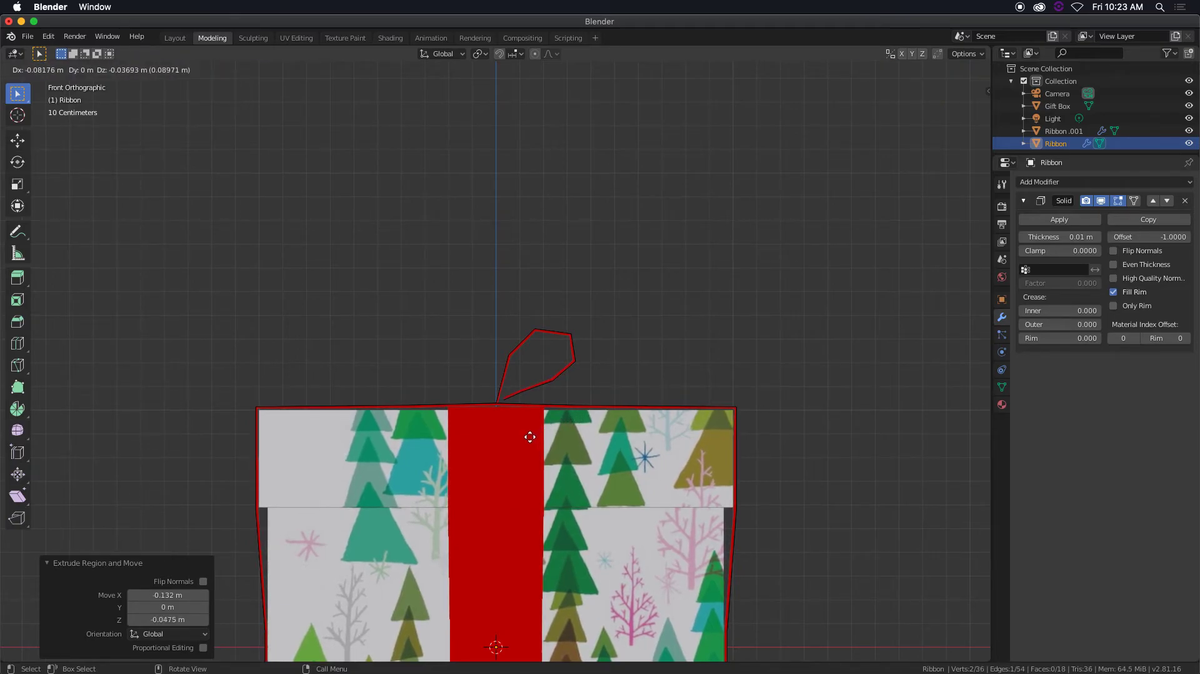
# Continue extruding the edge out and back to the crossing to form a smaller, flatter bow loop beneath the upper one
pyautogui.press('e')
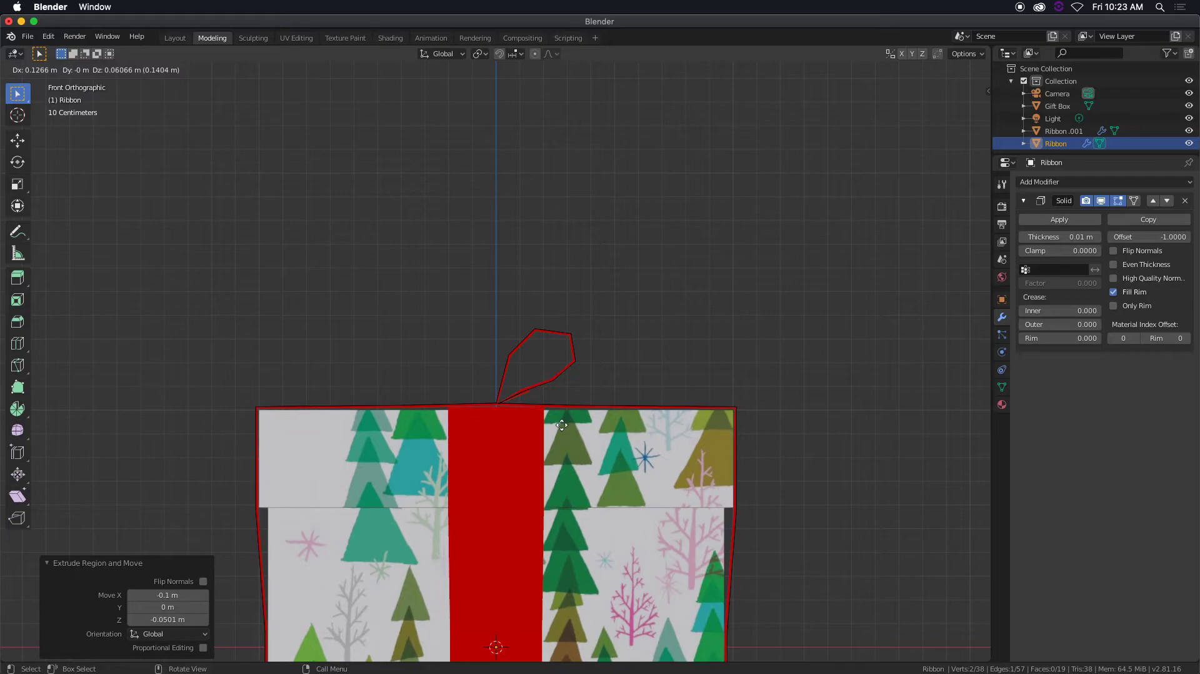
pyautogui.click(558, 429)
pyautogui.press('e')
pyautogui.click(623, 405)
pyautogui.press('e')
pyautogui.click(617, 424)
pyautogui.press('e')
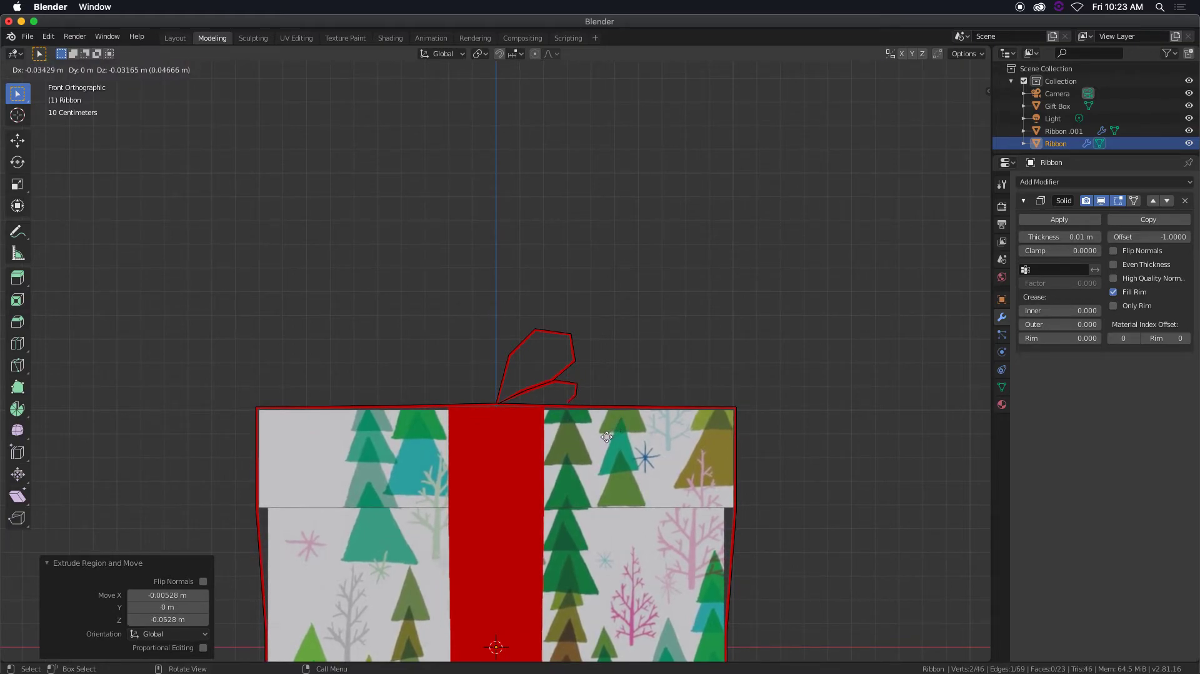
pyautogui.click(606, 437)
pyautogui.press('e')
pyautogui.click(581, 438)
pyautogui.press('e')
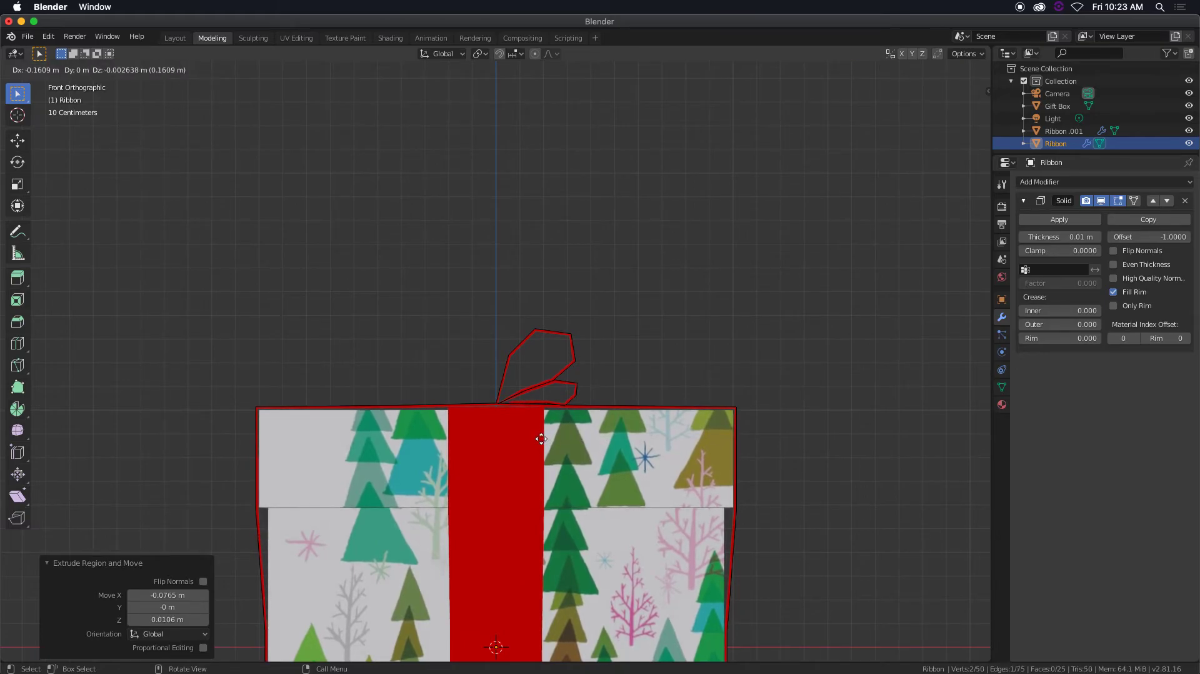
pyautogui.click(536, 437)
pyautogui.moveTo(536, 437); pyautogui.dragTo(427, 397, button='middle')
pyautogui.scroll(2, 427, 397)
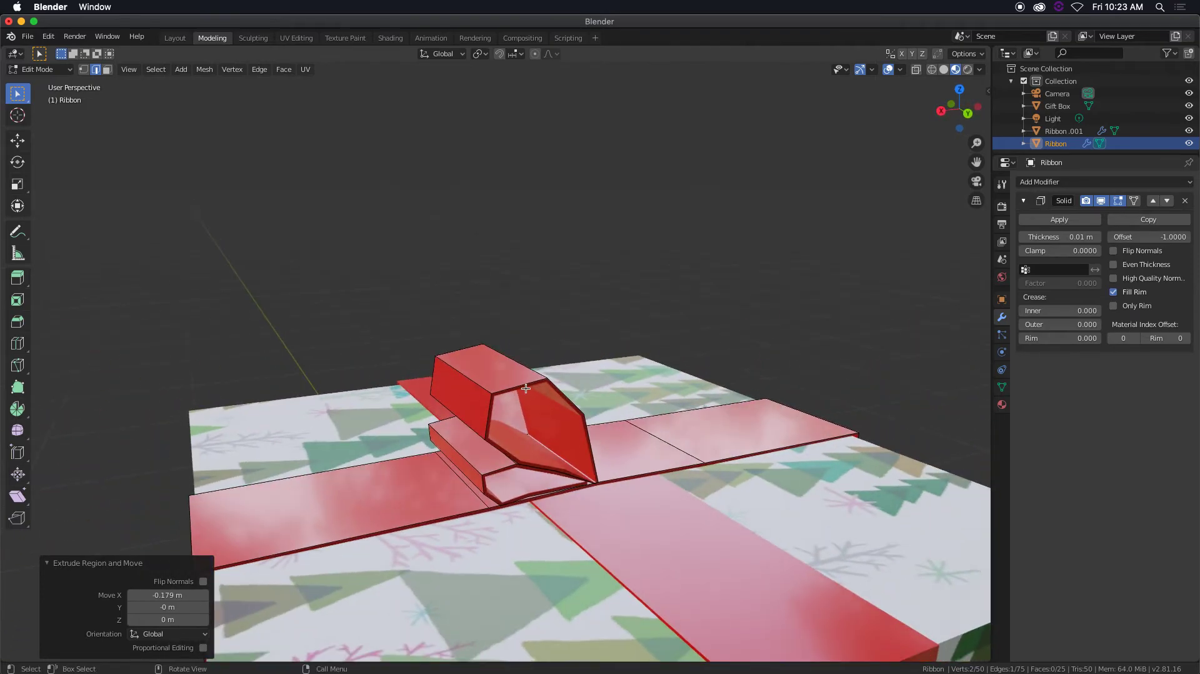
# In Object Mode, add a Subdivision Surface modifier to the Ribbon with 2 viewport subdivisions
pyautogui.press('Tab')
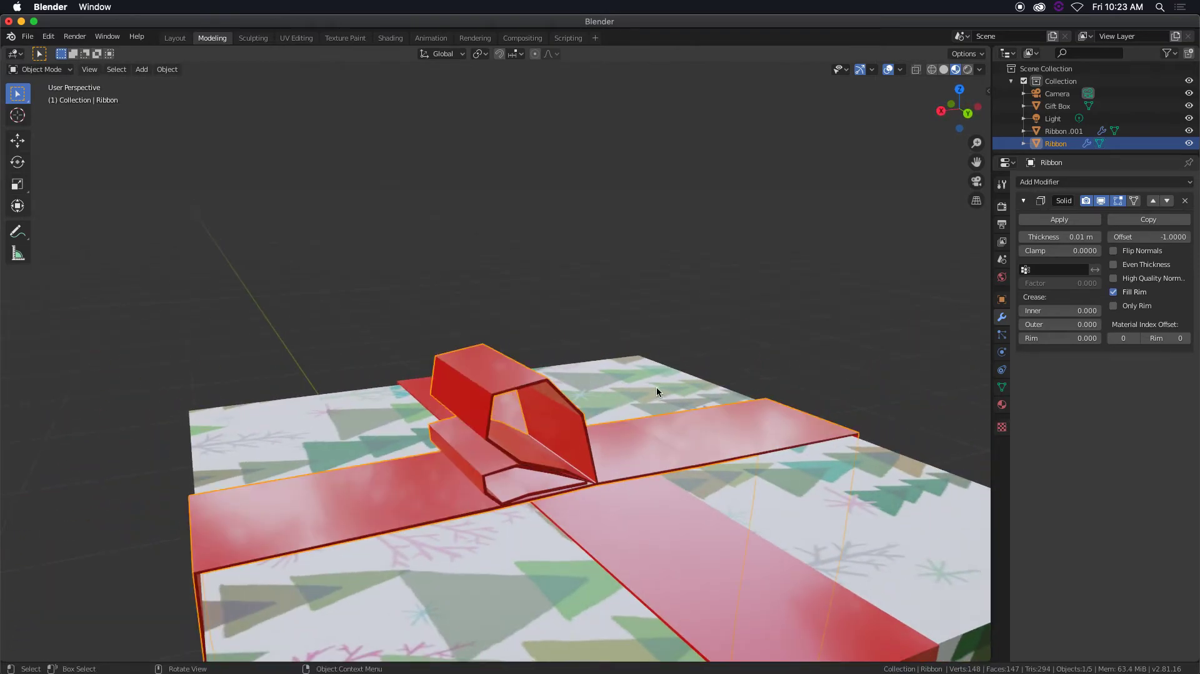
pyautogui.click(1040, 185)
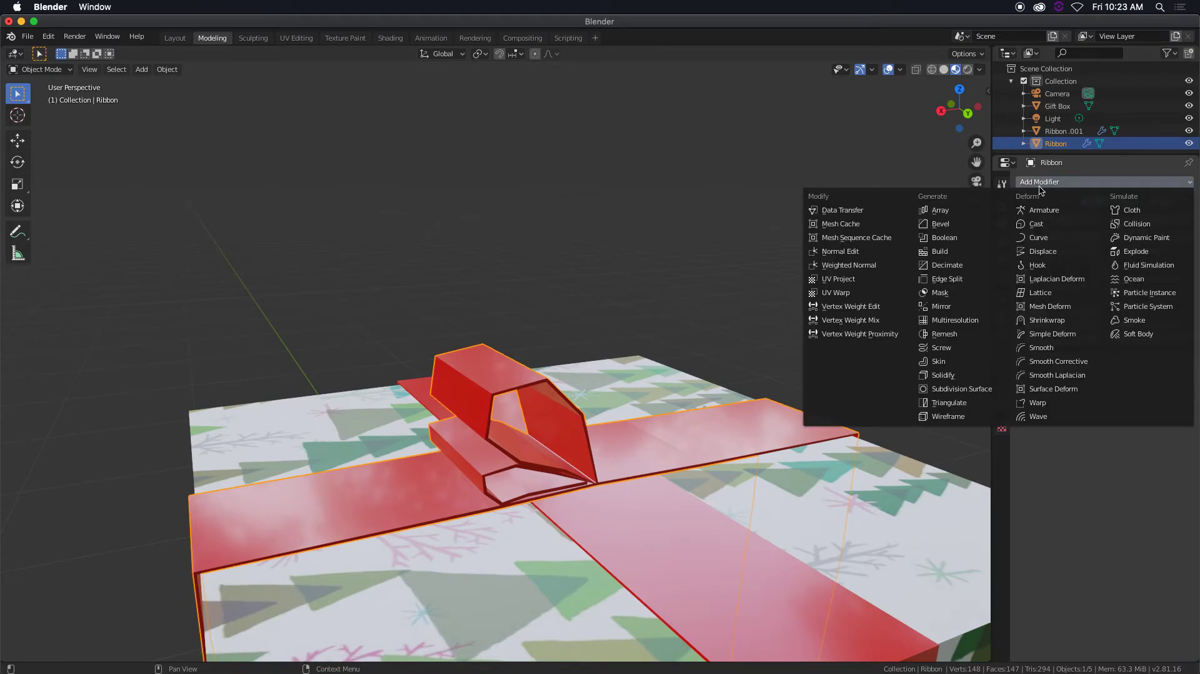
pyautogui.click(989, 391)
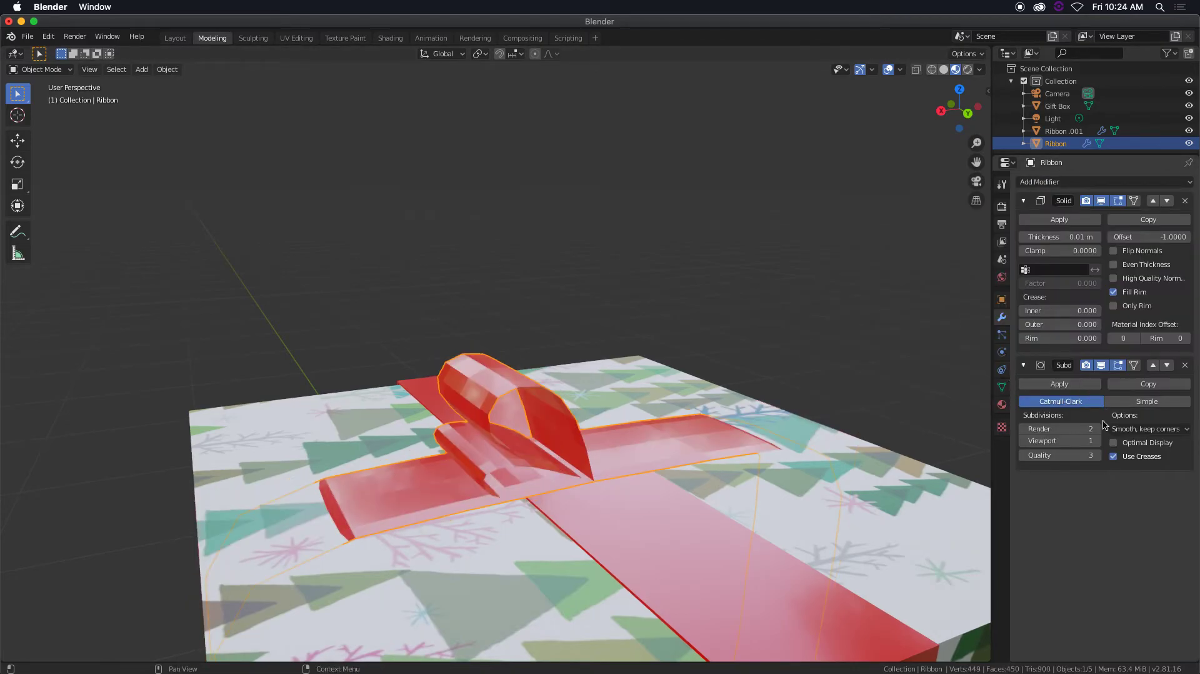
pyautogui.click(1097, 440)
# Add a Ribbon loop cut on each side of the lid's upper corner on the bow's side, with factors of about 0.809 and -0.625
pyautogui.scroll(-2, 677, 427)
pyautogui.moveTo(677, 426); pyautogui.dragTo(794, 472, button='middle')
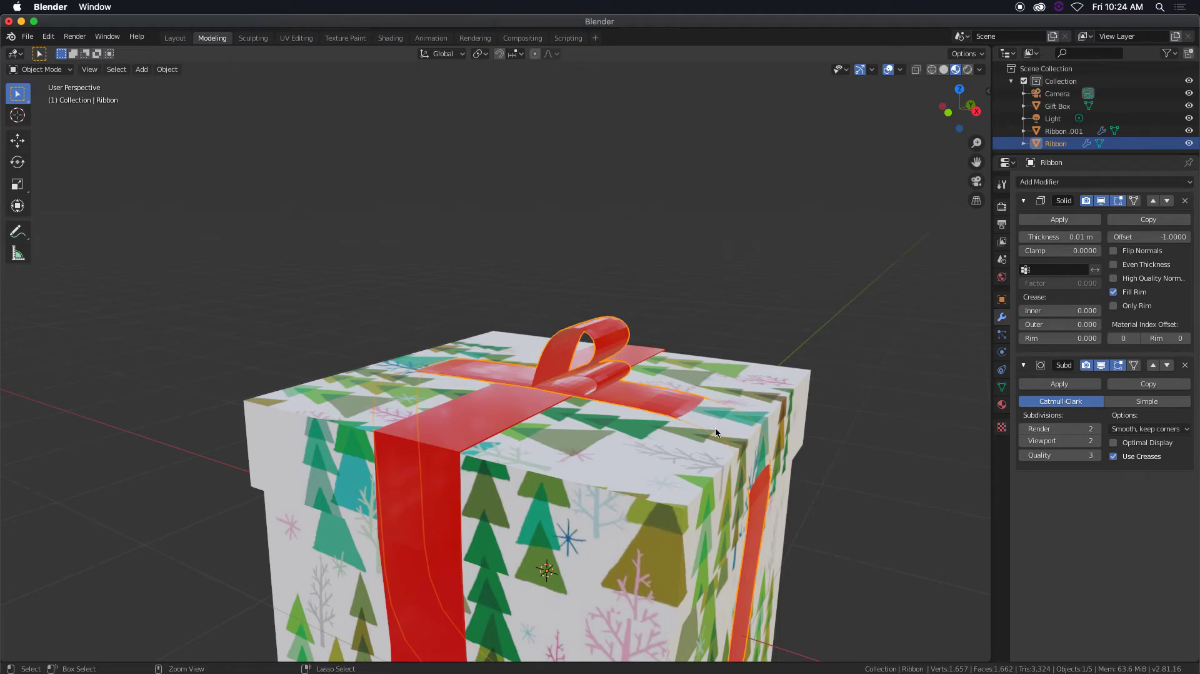
pyautogui.press('Tab')
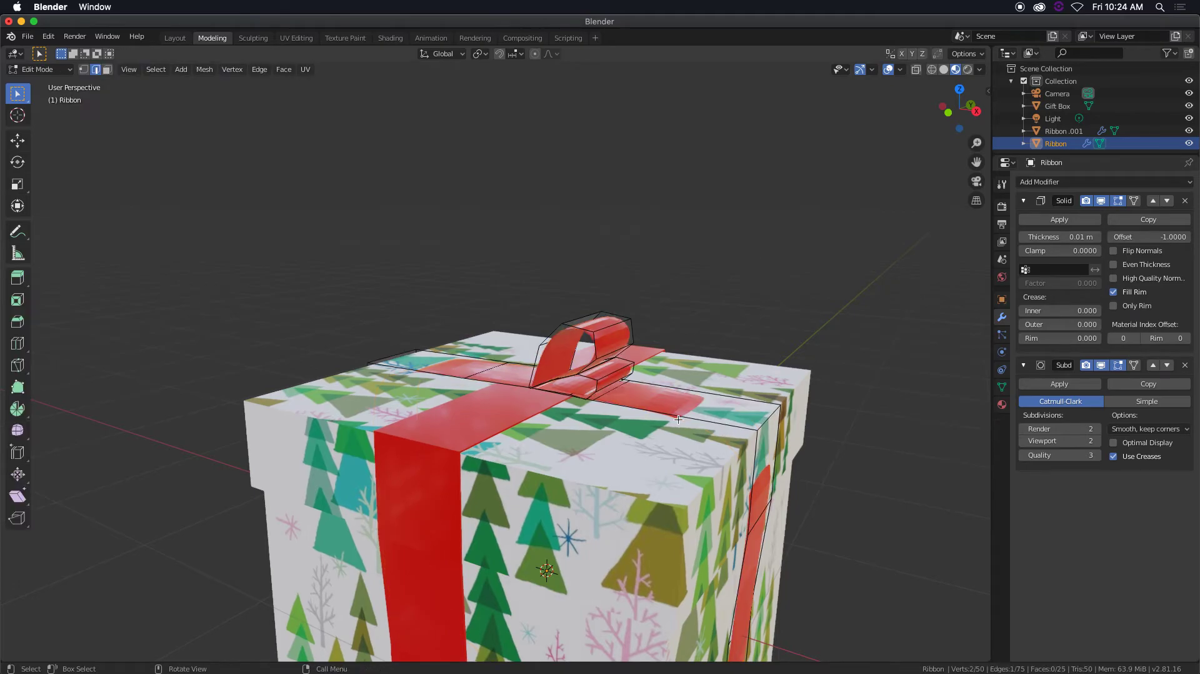
pyautogui.hotkey('ctrl', 'r')
pyautogui.click(686, 420)
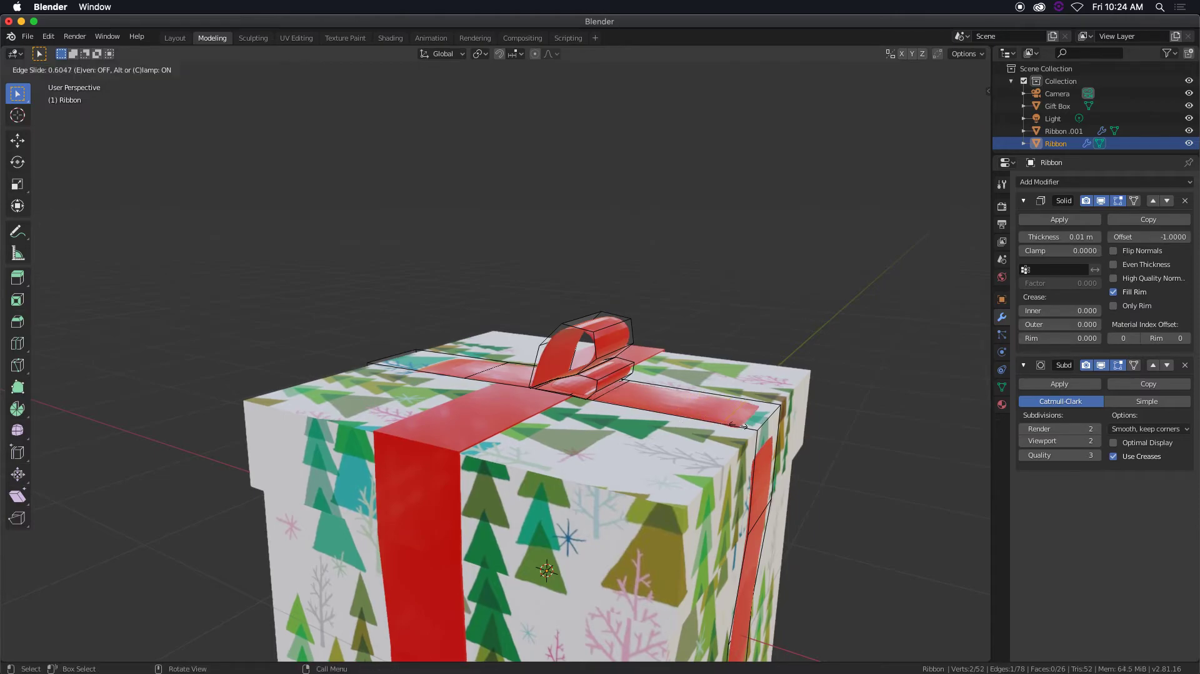
pyautogui.click(752, 425)
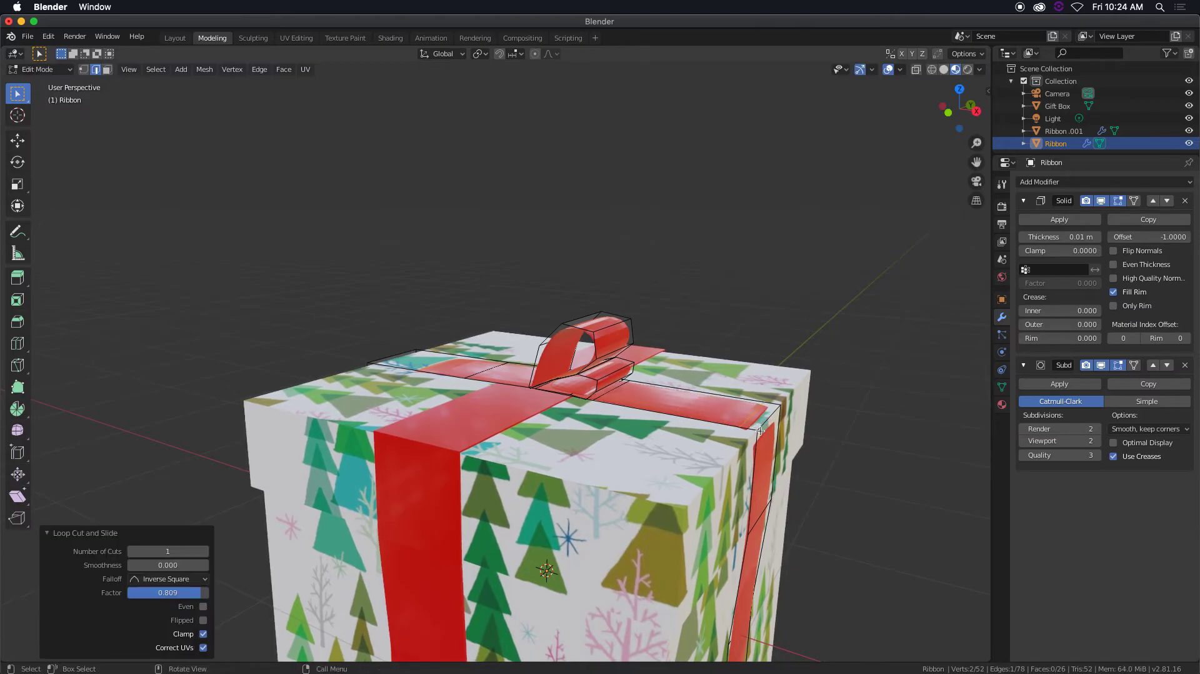
pyautogui.hotkey('ctrl', 'r')
pyautogui.click(758, 437)
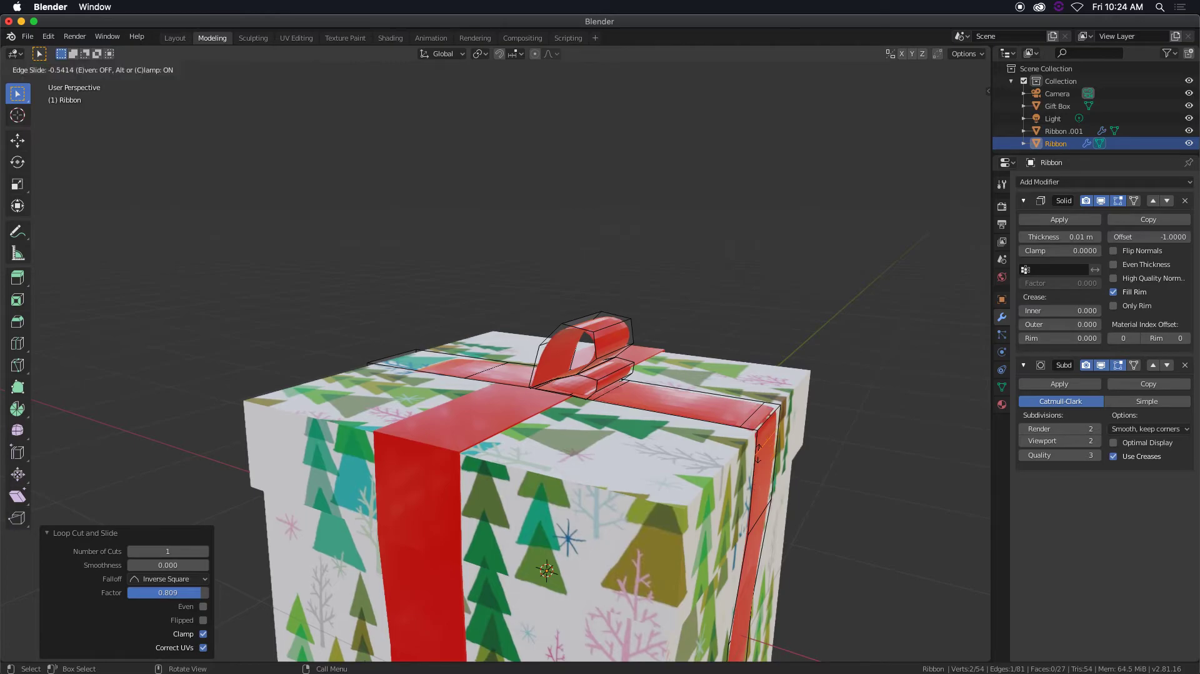
pyautogui.click(758, 445)
# Select the Ribbon's edge at the lid's upper corner on the bow's side, and switch to front view
pyautogui.moveTo(758, 444); pyautogui.dragTo(584, 423, button='middle')
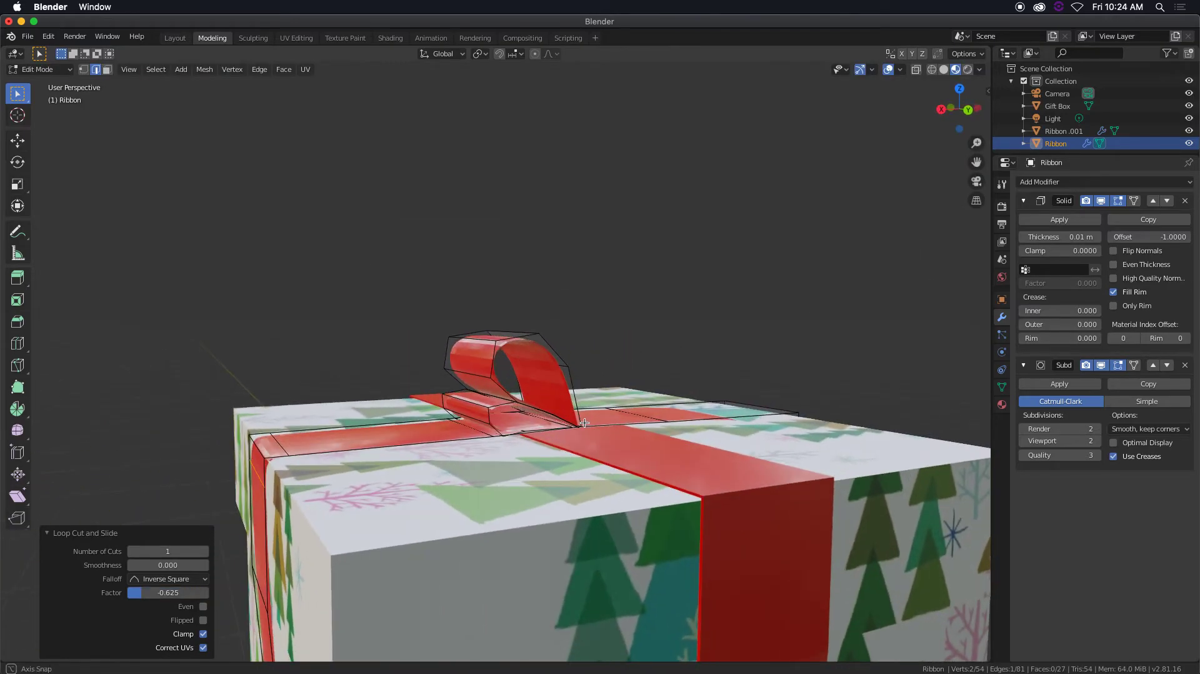
pyautogui.click(263, 445)
pyautogui.press('KP_1')
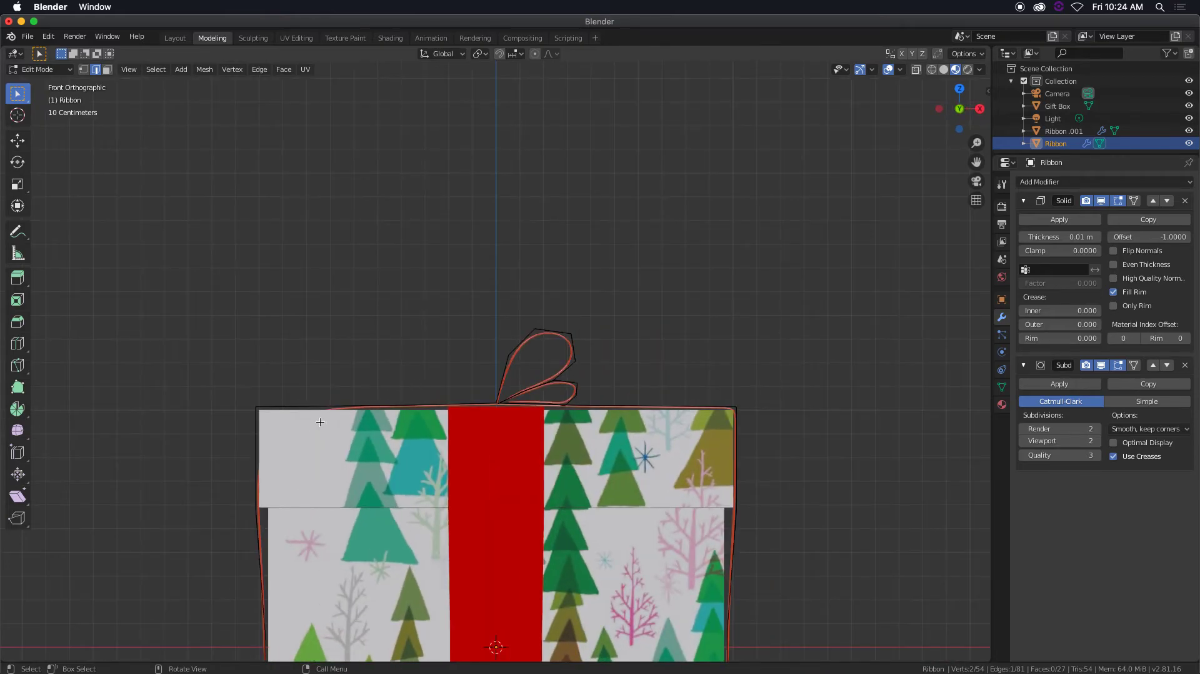
# Try moving the upper corner edge by about -0.037 m in X and 0.024 m in Z, and undo the move
pyautogui.press('g')
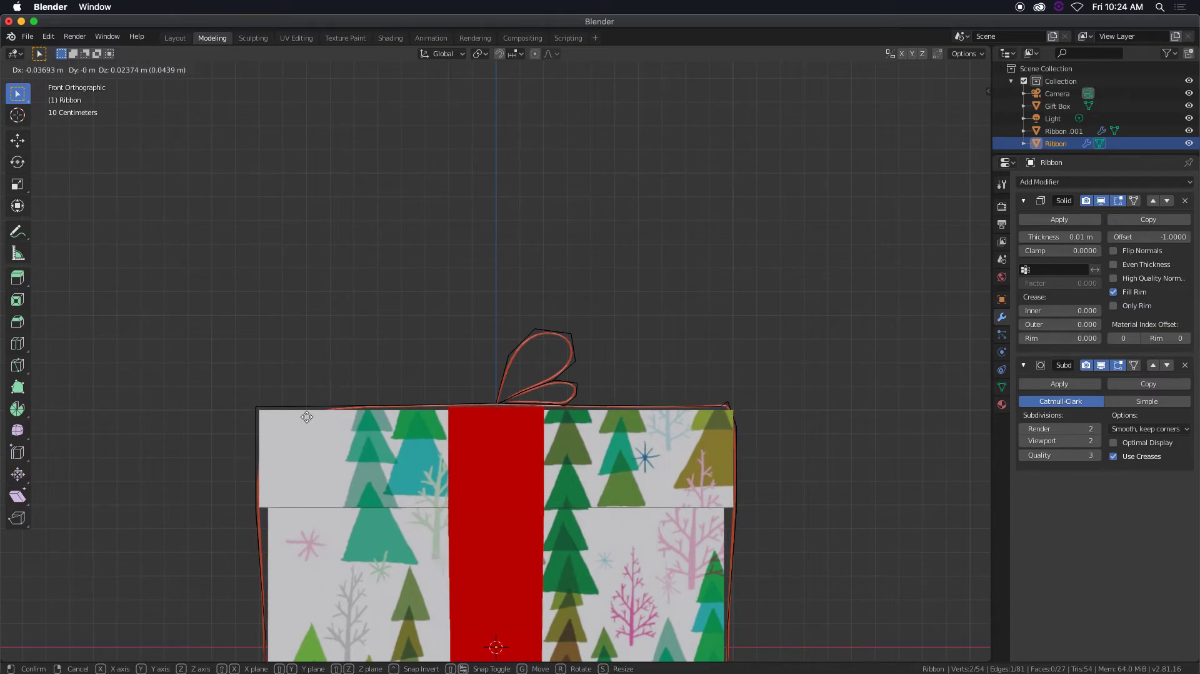
pyautogui.click(478, 441)
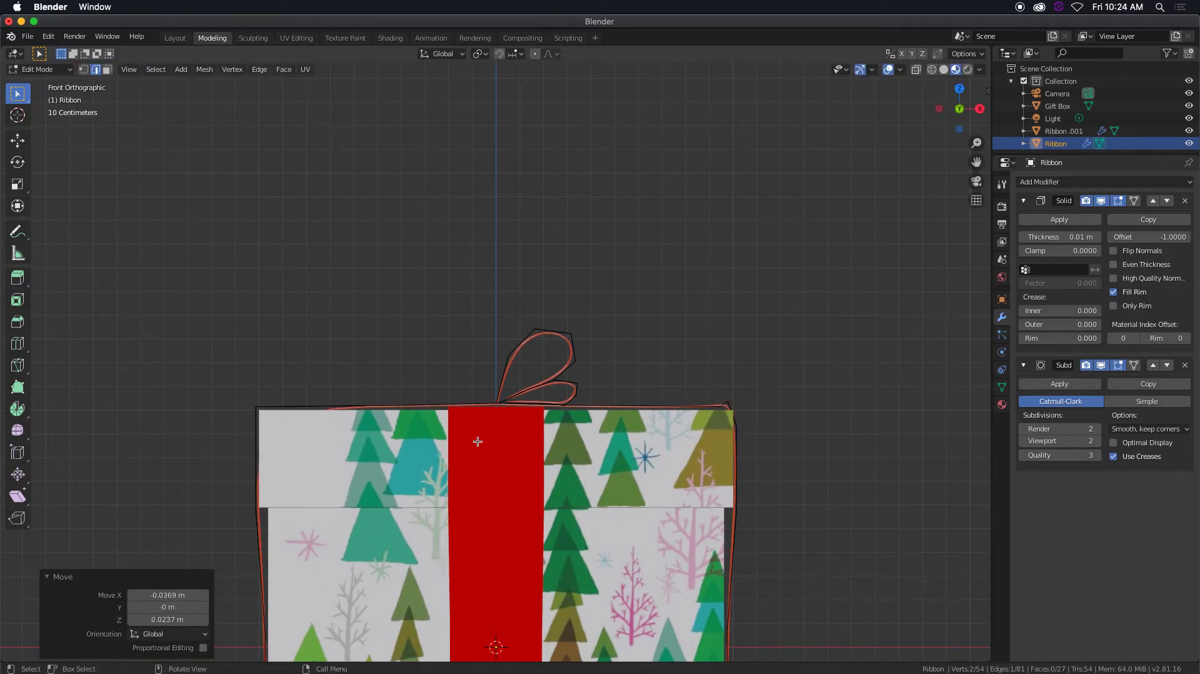
pyautogui.click(356, 358)
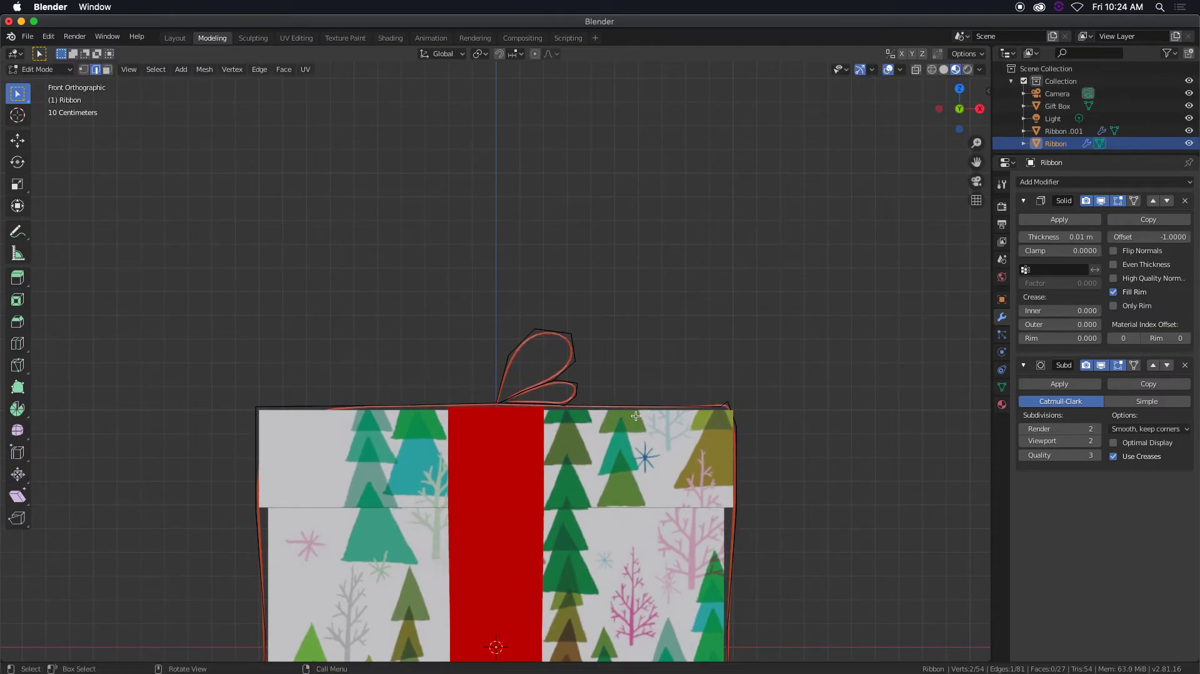
pyautogui.hotkey('ctrl', 'z')
# Move the Ribbon's upper corner edge slightly outward, by about 0.0079 m in both X and Z
pyautogui.press('g')
pyautogui.click(667, 435)
# Add a Ribbon loop cut on each side of the box's bottom corner, slid toward it with factors of about 0.902 and -0.949
pyautogui.moveTo(667, 435); pyautogui.dragTo(550, 406, button='middle')
pyautogui.scroll(6, 531, 350)
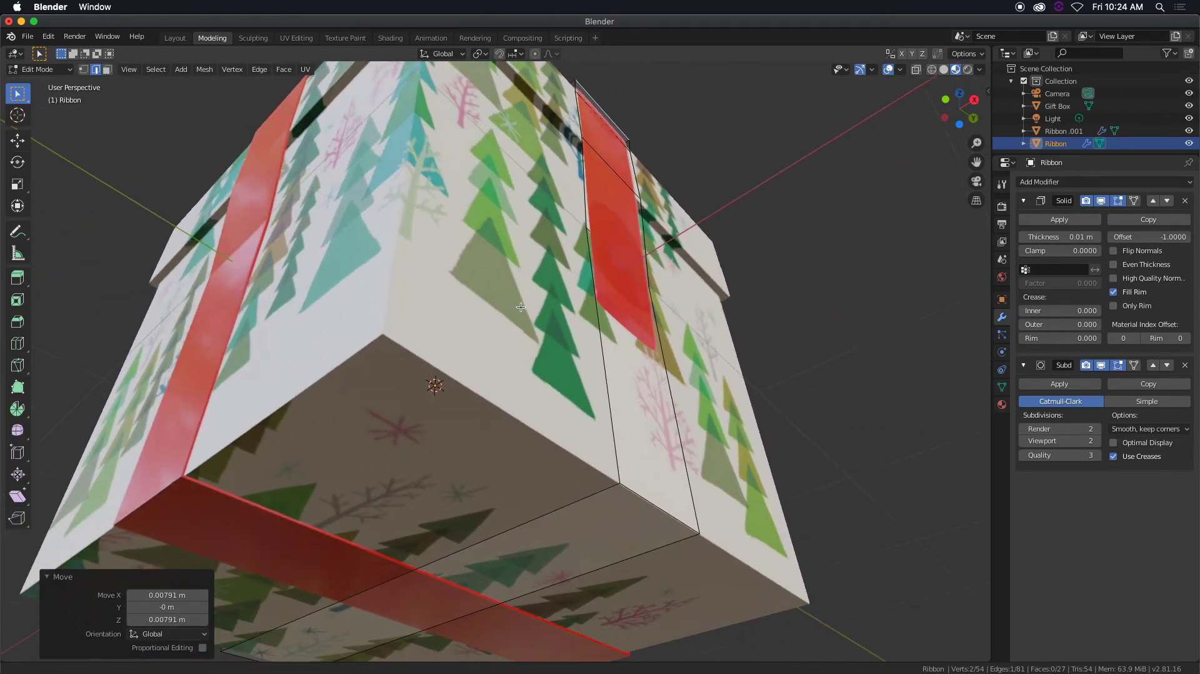
pyautogui.moveTo(521, 307); pyautogui.dragTo(531, 325, button='middle')
pyautogui.hotkey('ctrl', 'r')
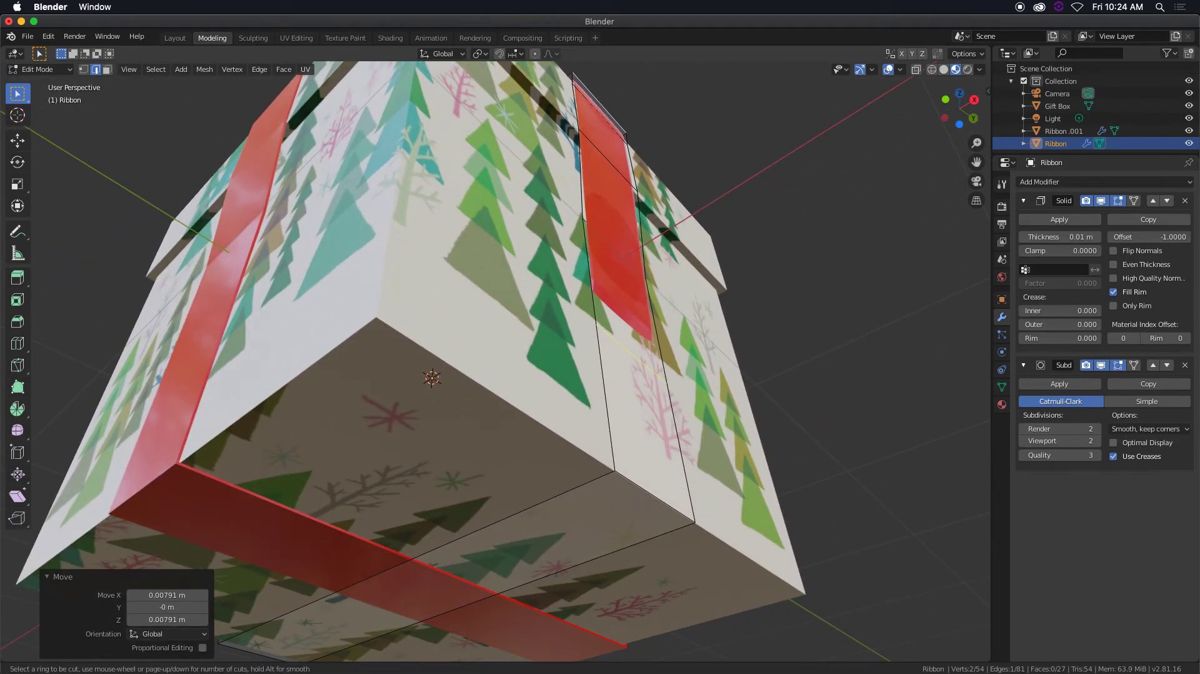
pyautogui.click(628, 350)
pyautogui.click(591, 517)
pyautogui.hotkey('ctrl', 'r')
pyautogui.click(556, 496)
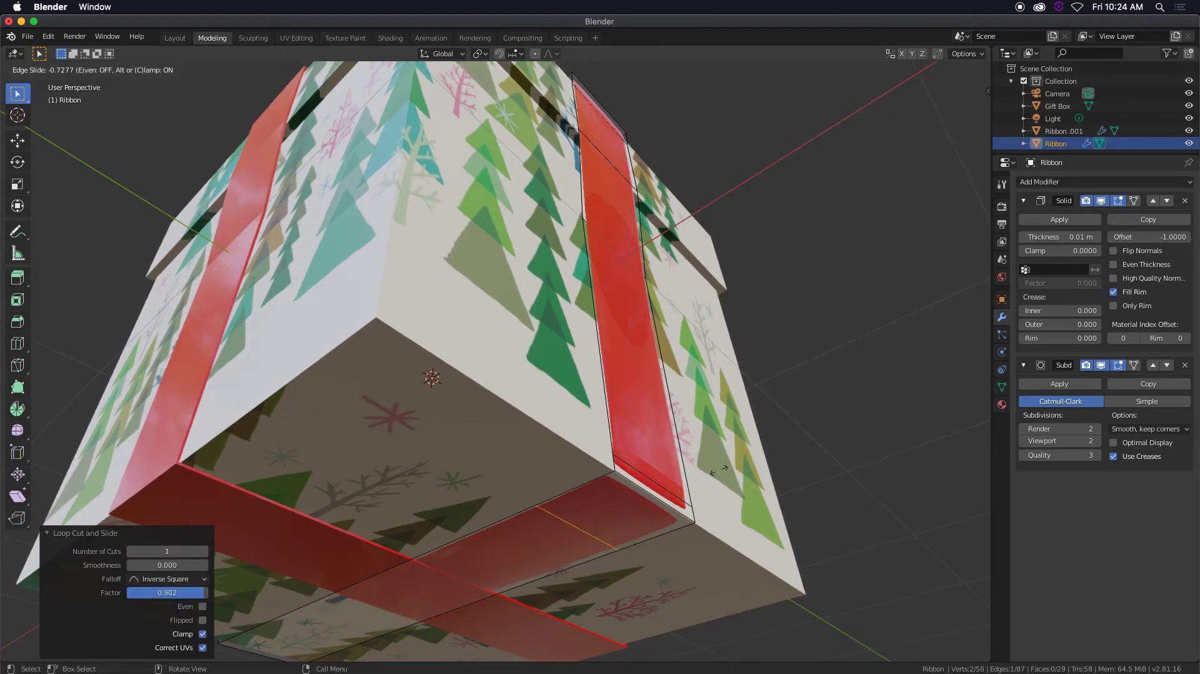
pyautogui.click(762, 465)
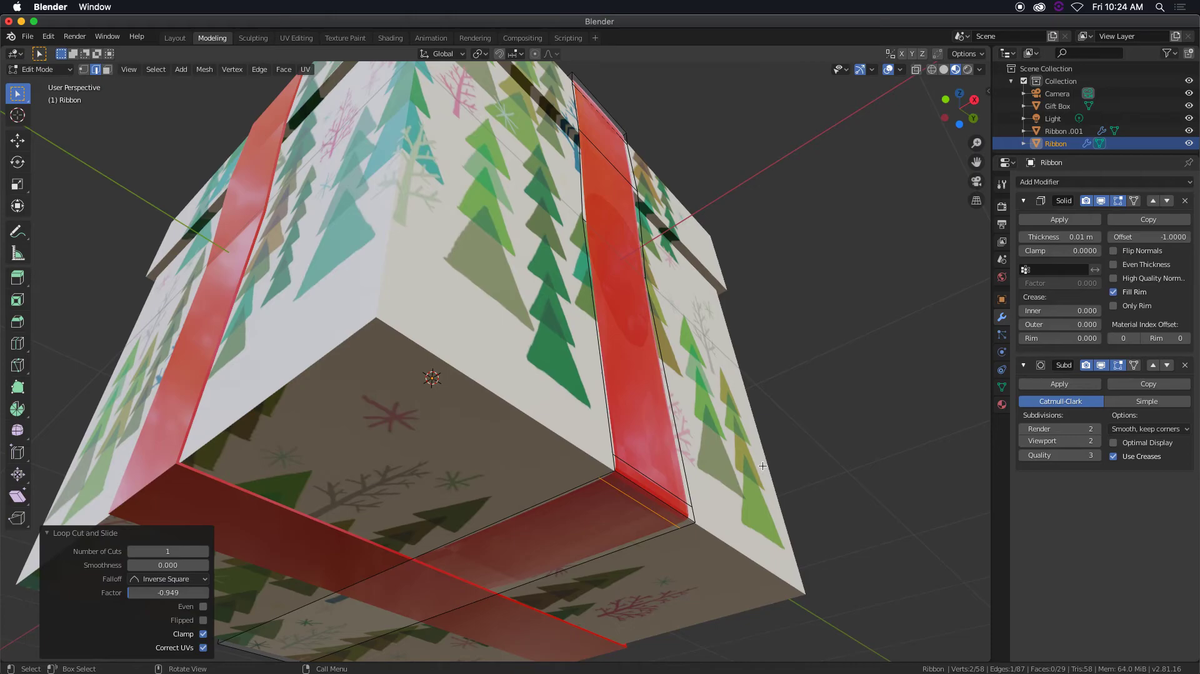
# In front view, move the Ribbon's bottom corner edge outward by about 0.0018 m in X and -0.0035 m in Z
pyautogui.press('KP_1')
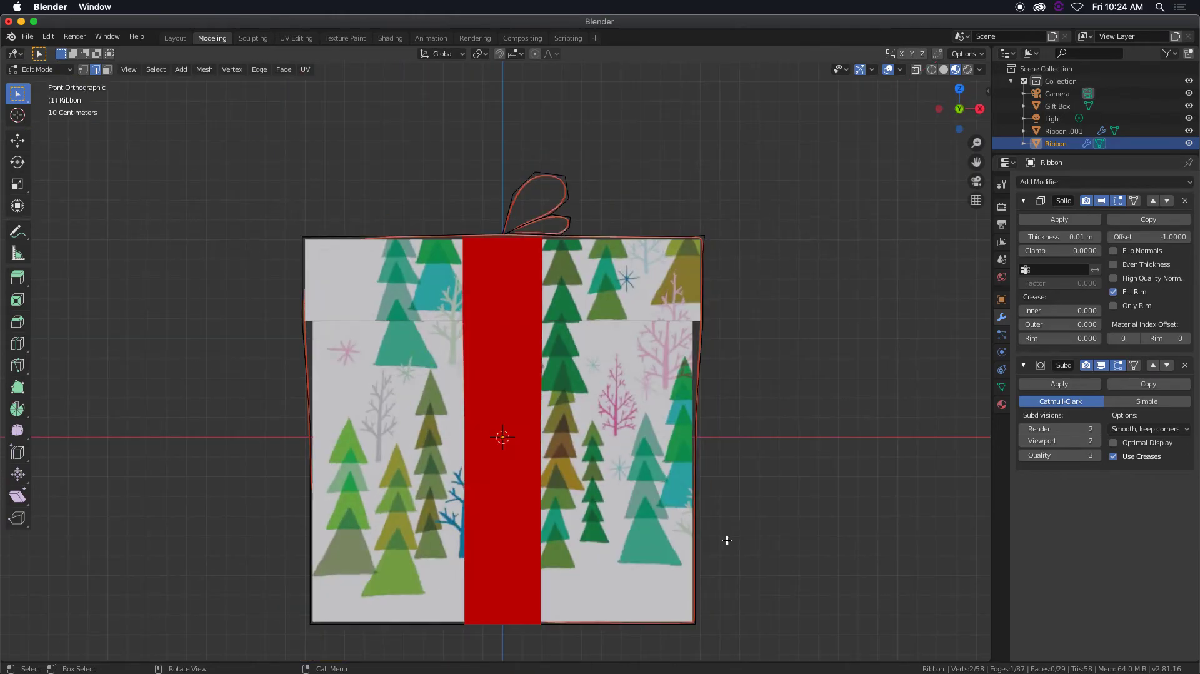
pyautogui.scroll(6, 624, 392)
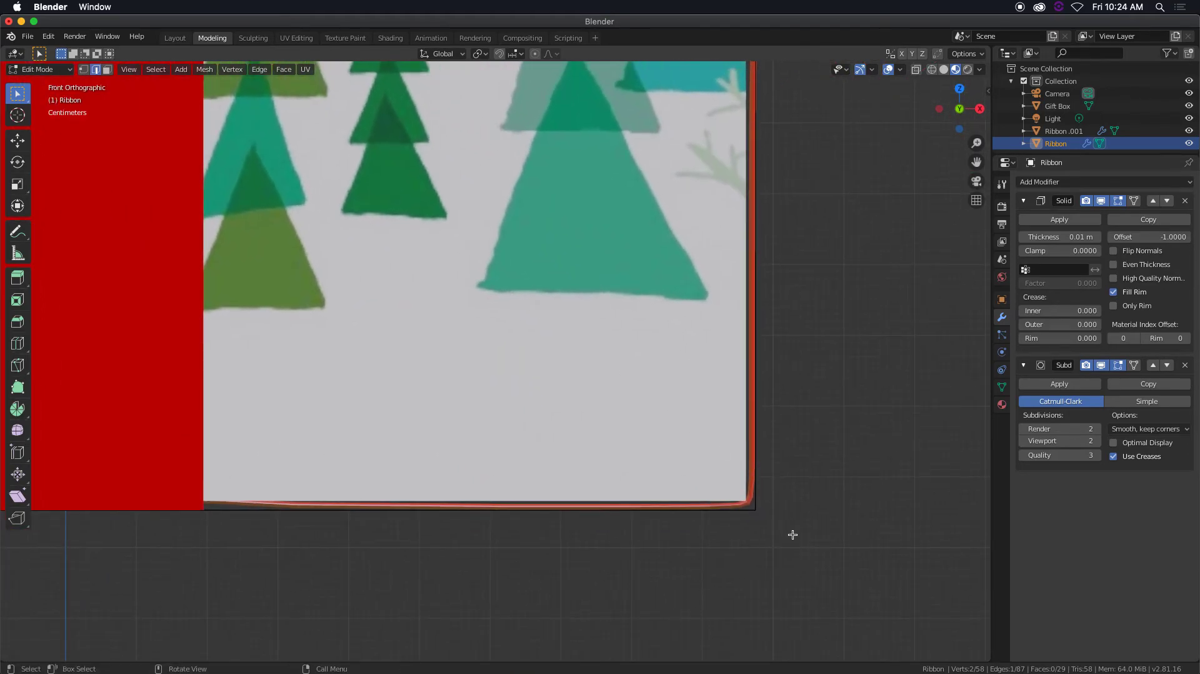
pyautogui.press('g')
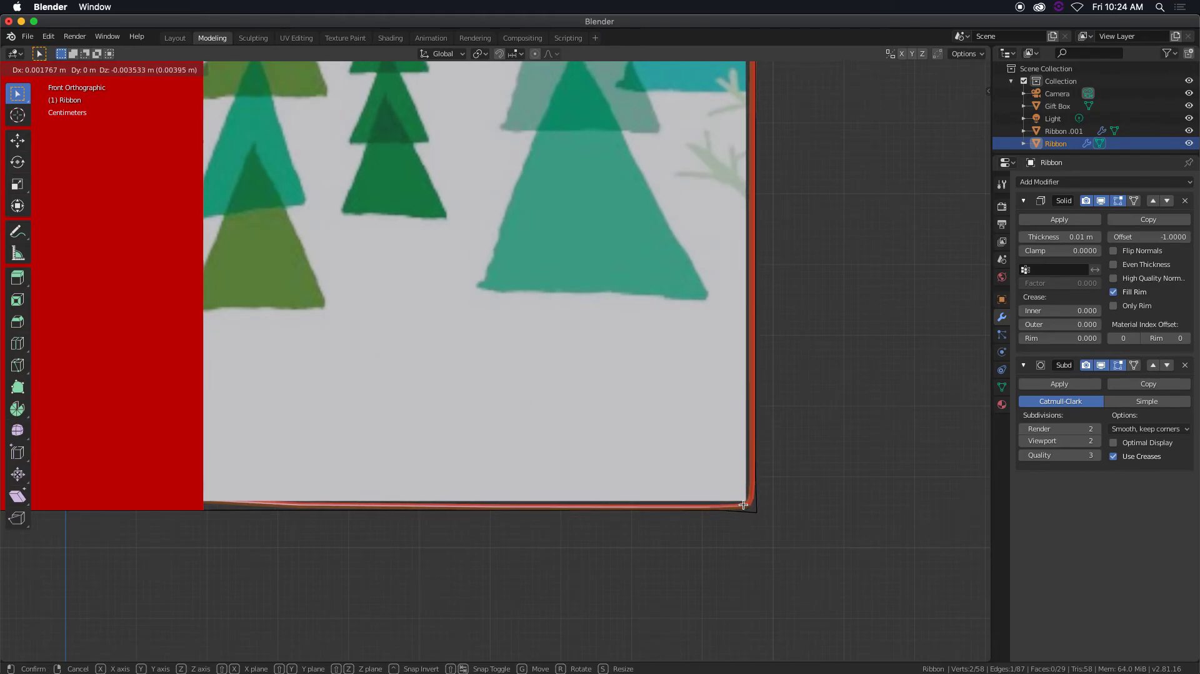
pyautogui.click(728, 463)
# Apply smooth shading to the Ribbon in Object Mode, and return to Edit Mode
pyautogui.scroll(-8, 688, 456)
pyautogui.moveTo(701, 295); pyautogui.dragTo(544, 350, button='middle')
pyautogui.scroll(-6, 544, 350)
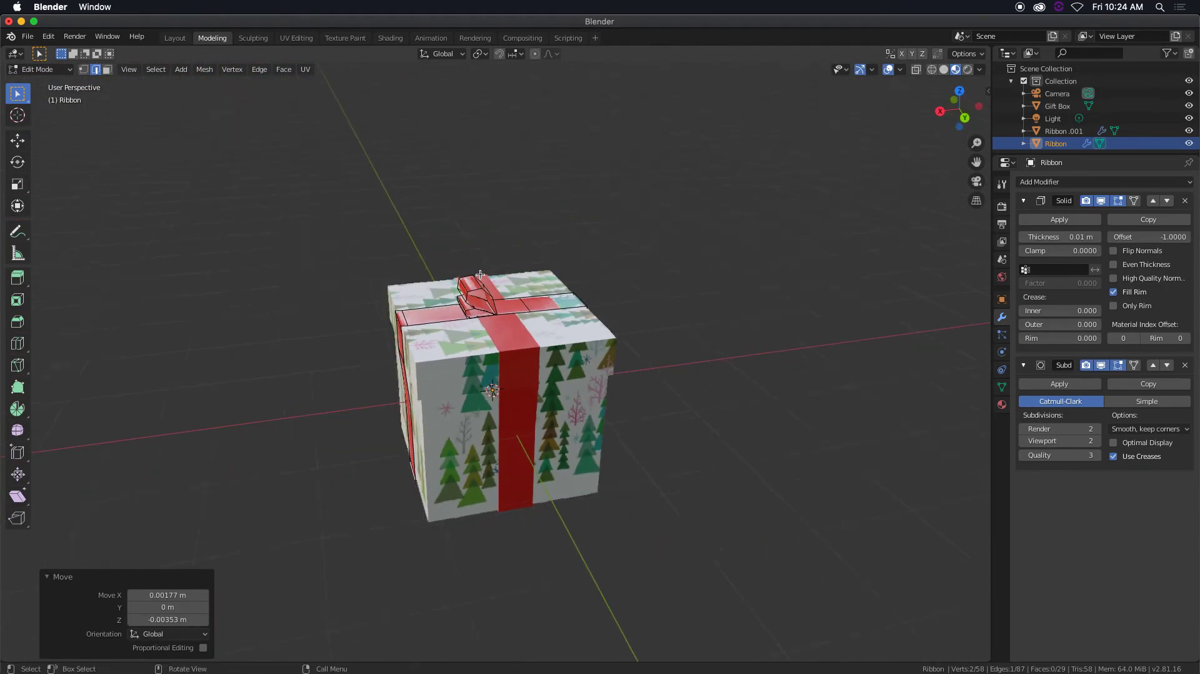
pyautogui.scroll(10, 483, 281)
pyautogui.scroll(-8, 484, 282)
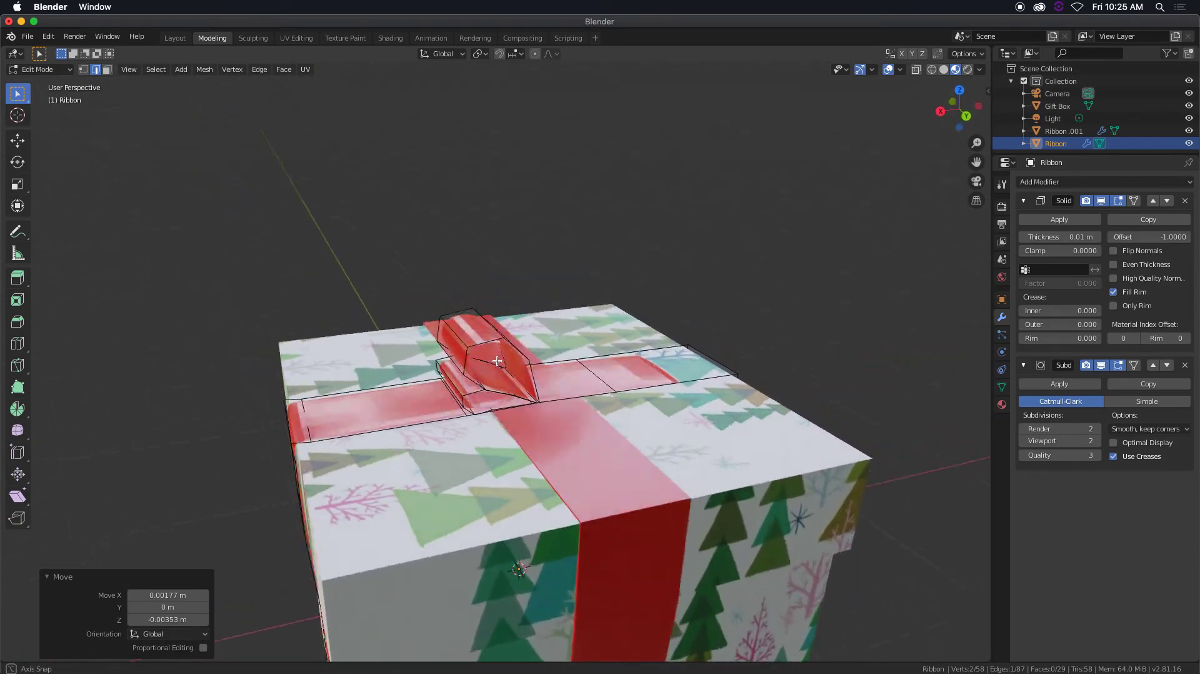
pyautogui.scroll(-3, 498, 367)
pyautogui.scroll(10, 500, 372)
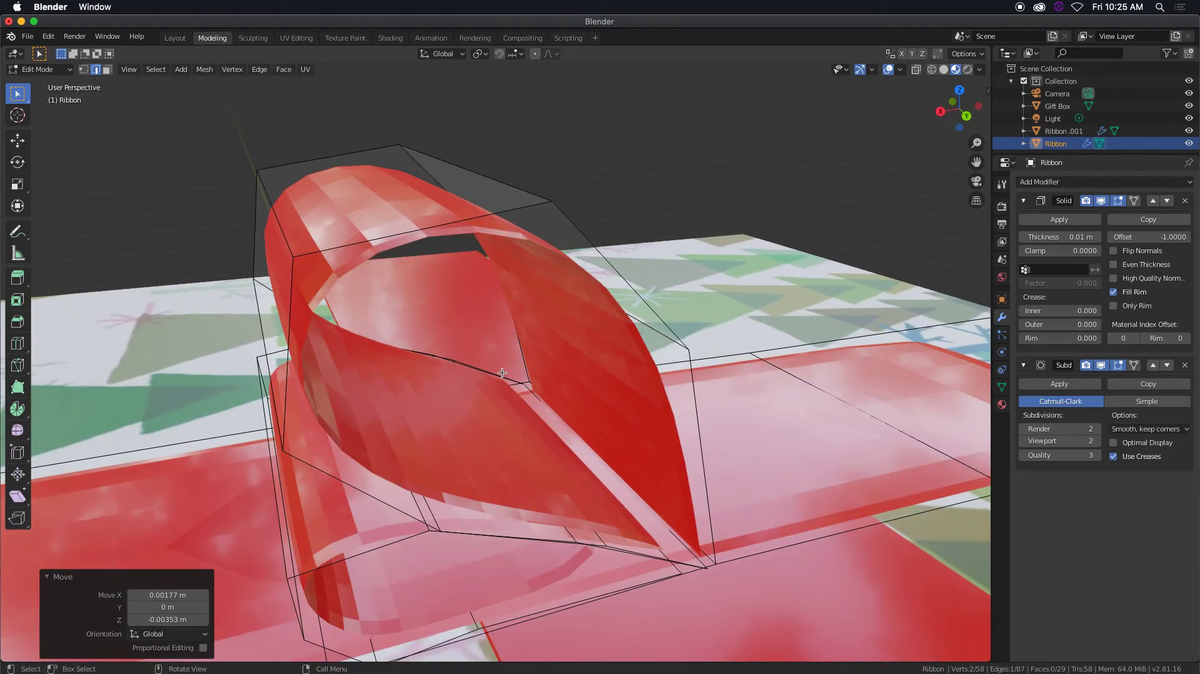
pyautogui.rightClick(414, 277)
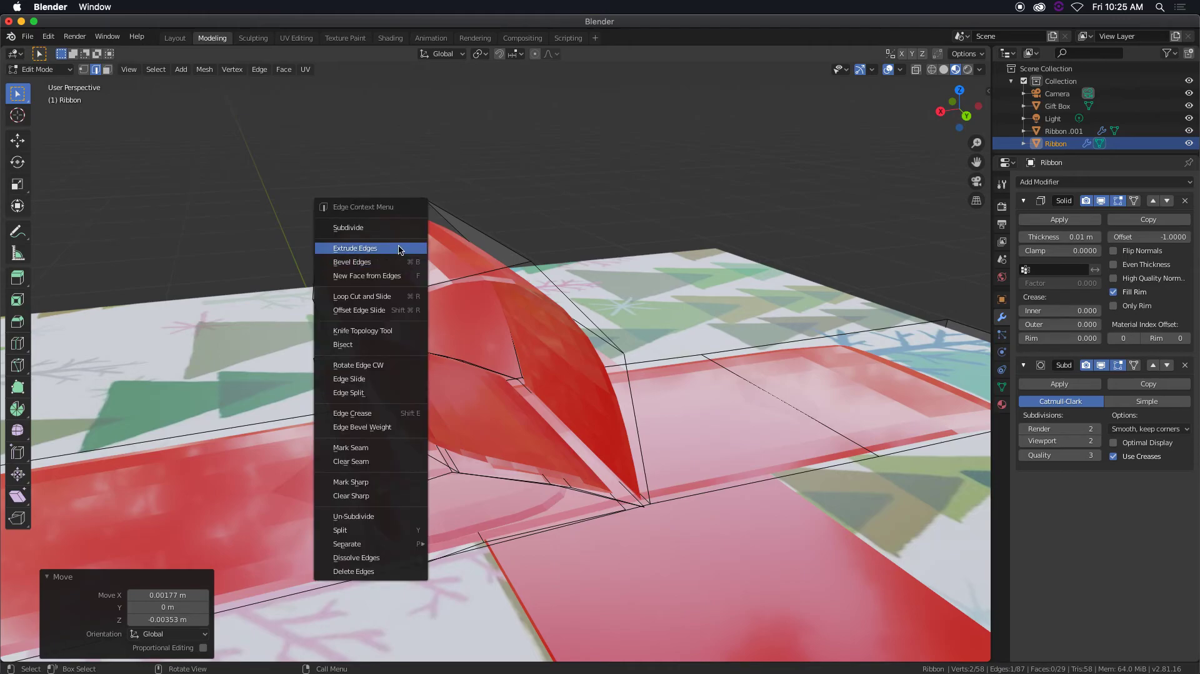
pyautogui.rightClick(432, 273)
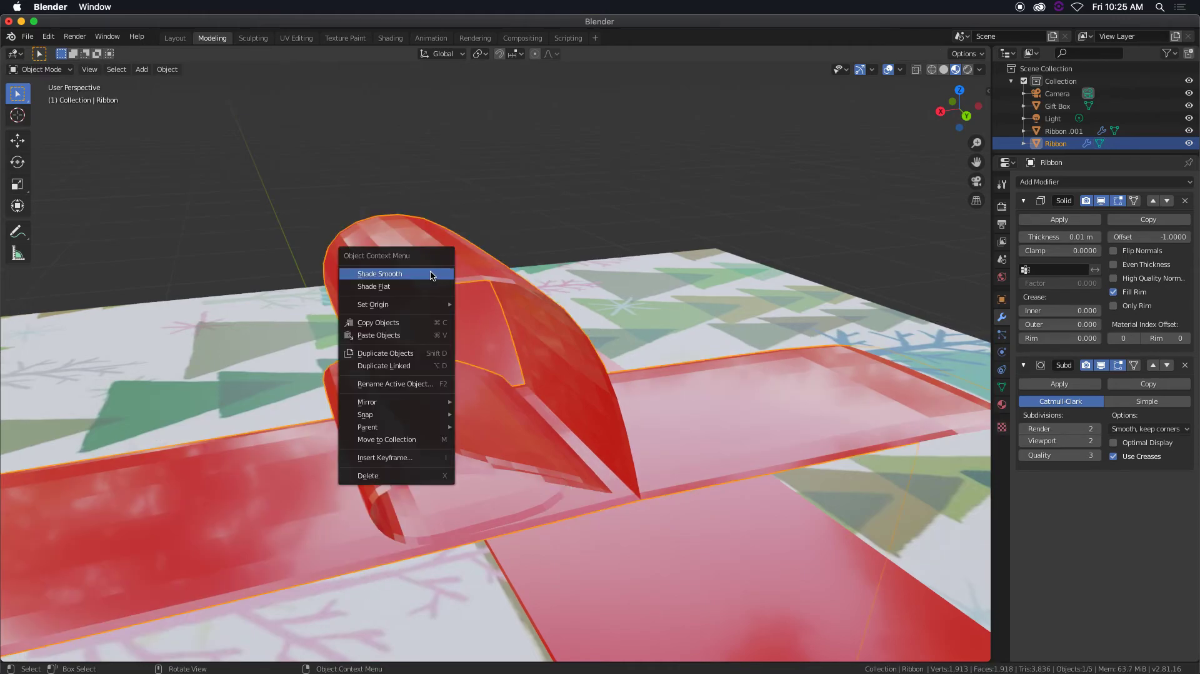
pyautogui.press('Escape')
pyautogui.moveTo(439, 303); pyautogui.dragTo(451, 448, button='middle')
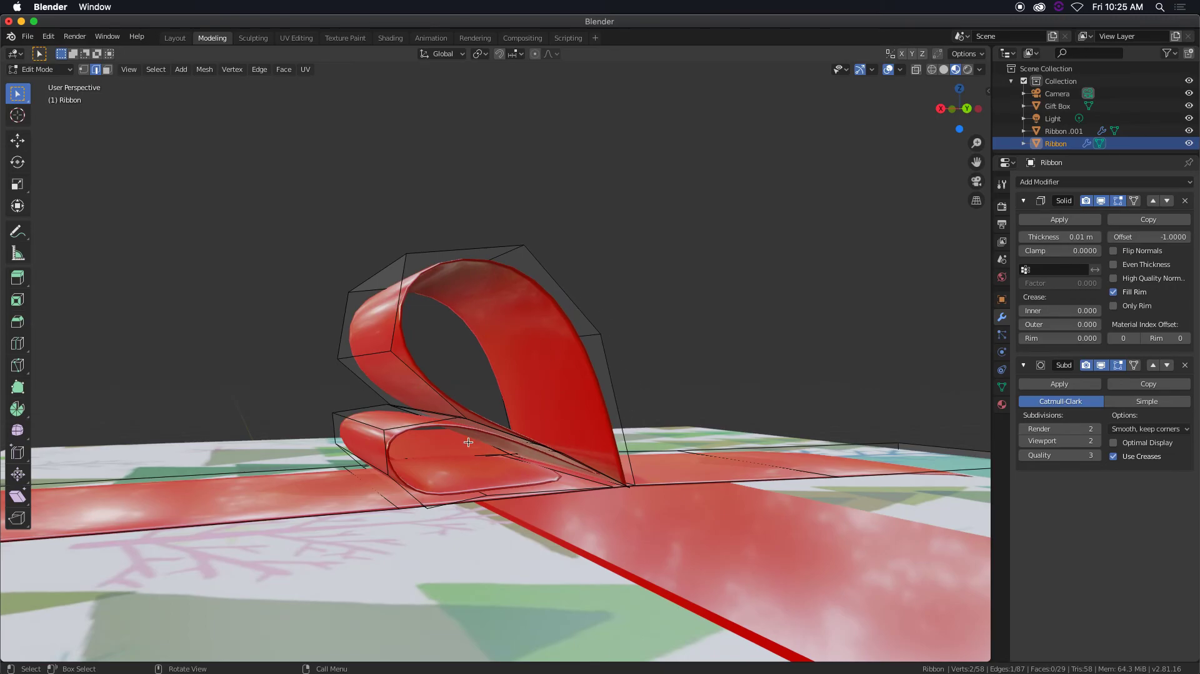
# Bevel all edges of the Gift Box by about 0.0142 m with 3 segments, and return to Object Mode
pyautogui.scroll(-8, 468, 441)
pyautogui.moveTo(559, 386); pyautogui.dragTo(557, 385, button='middle')
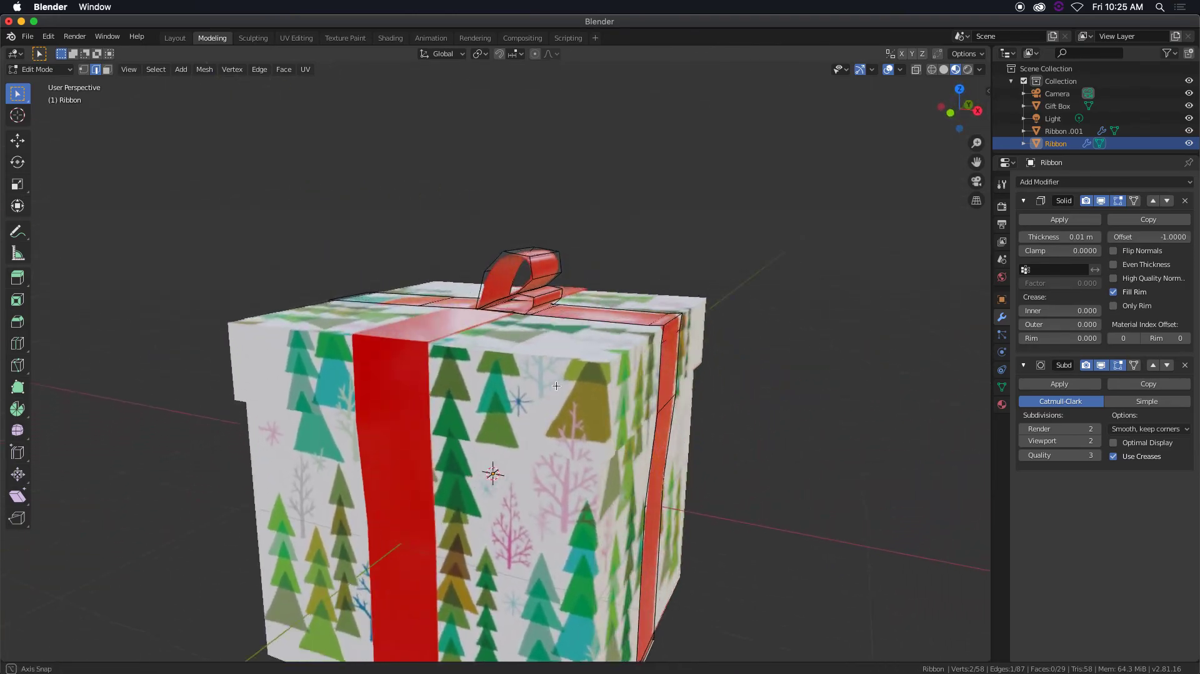
pyautogui.press('Tab')
pyautogui.click(558, 390)
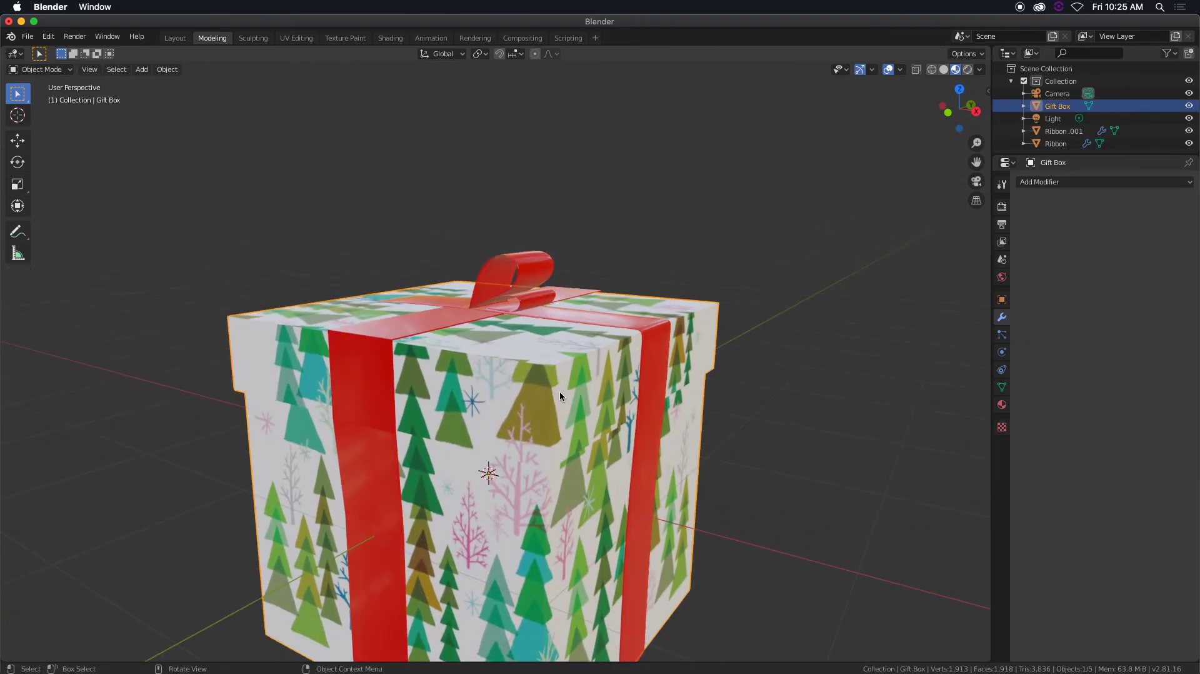
pyautogui.press('Tab')
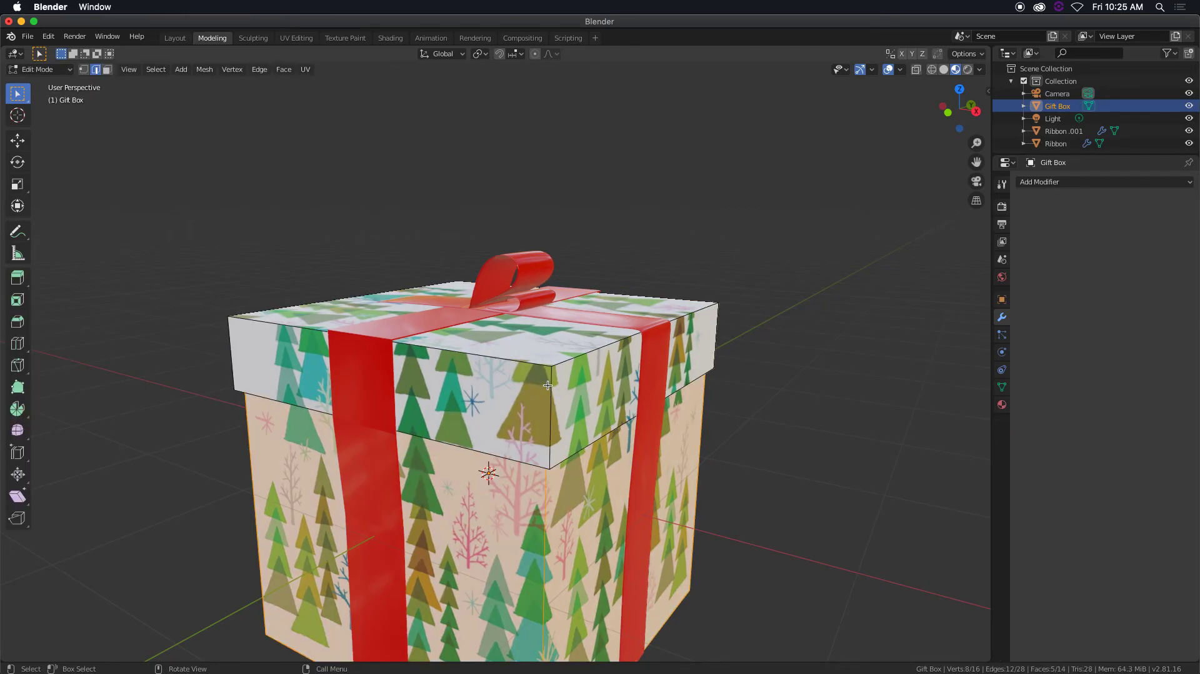
pyautogui.press('a')
pyautogui.rightClick(547, 388)
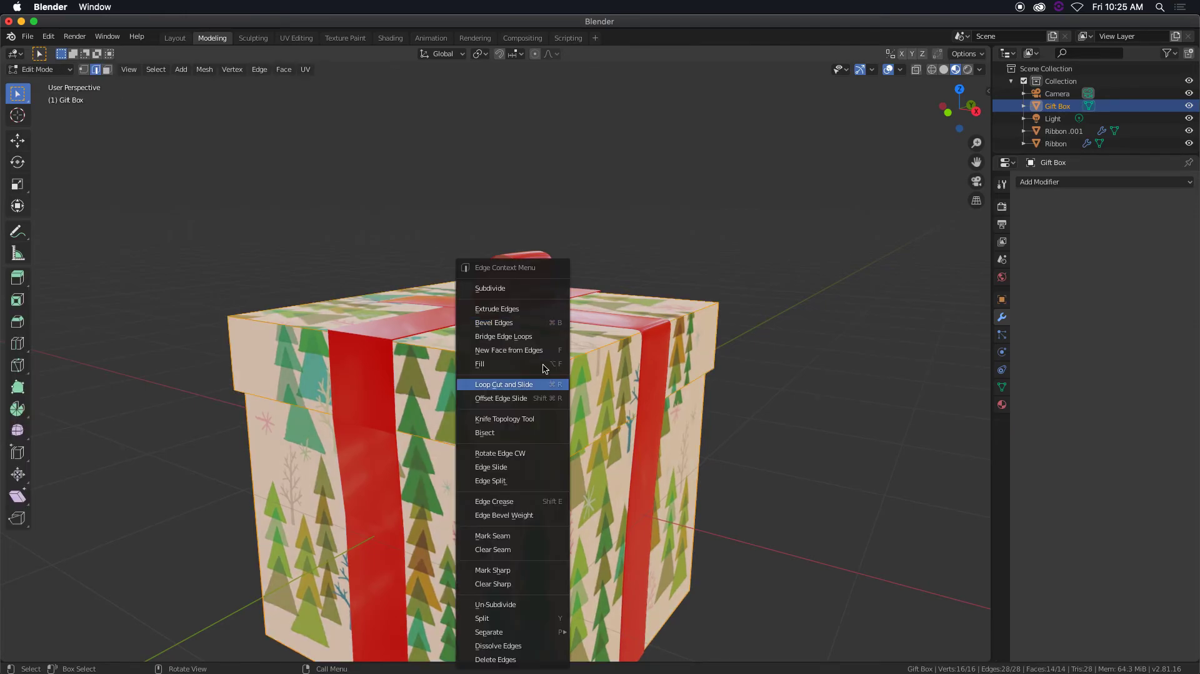
pyautogui.click(520, 322)
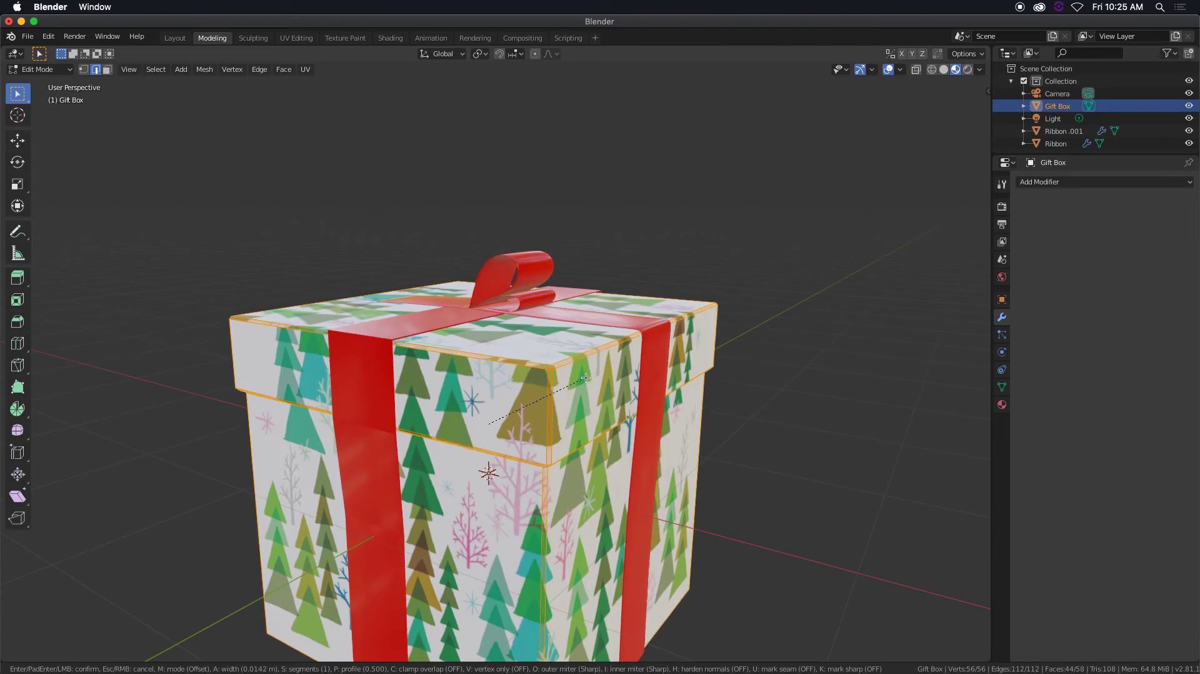
pyautogui.click(586, 378)
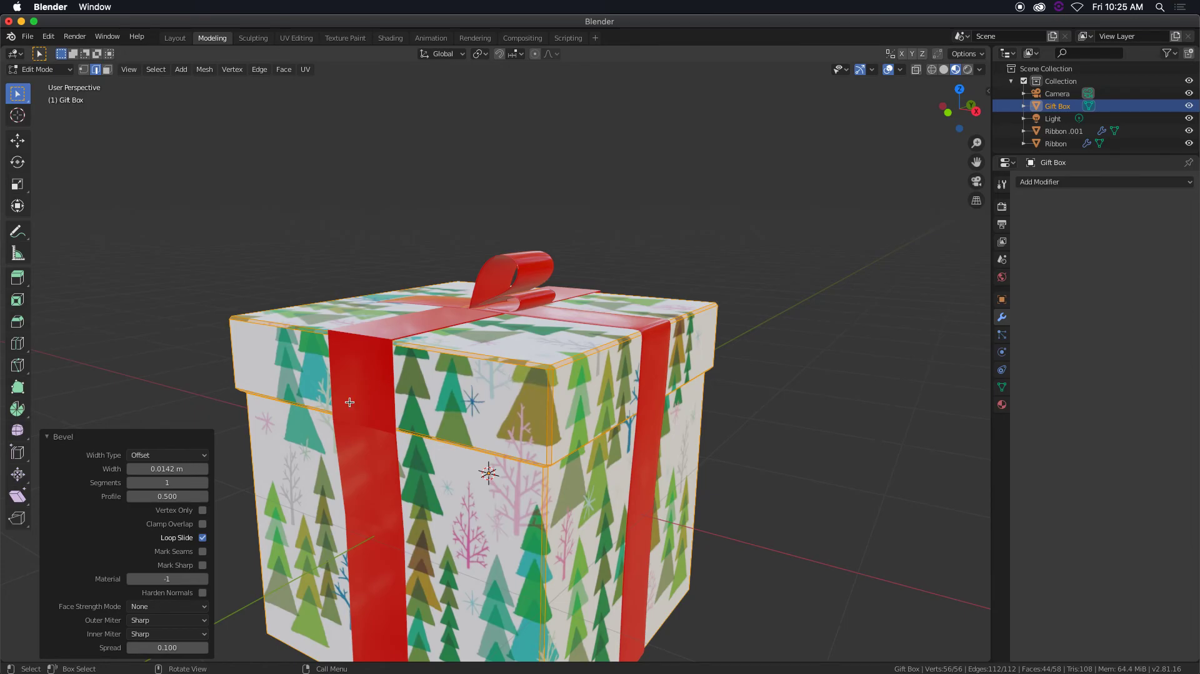
pyautogui.click(205, 483)
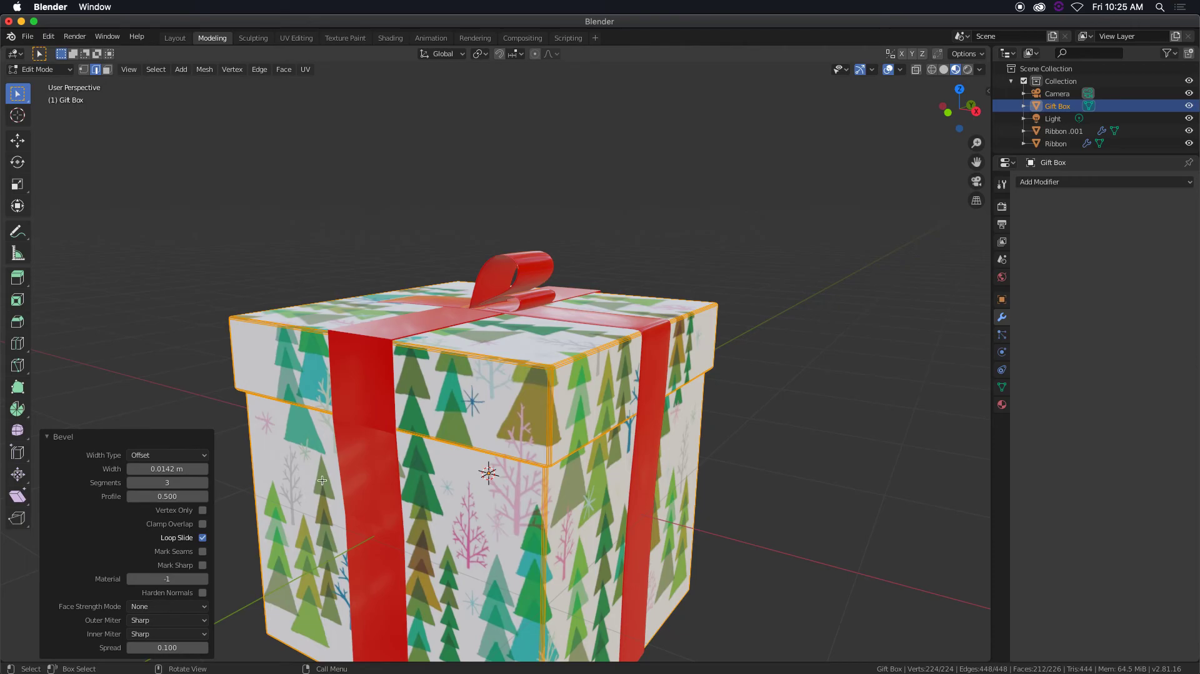
pyautogui.press('Tab')
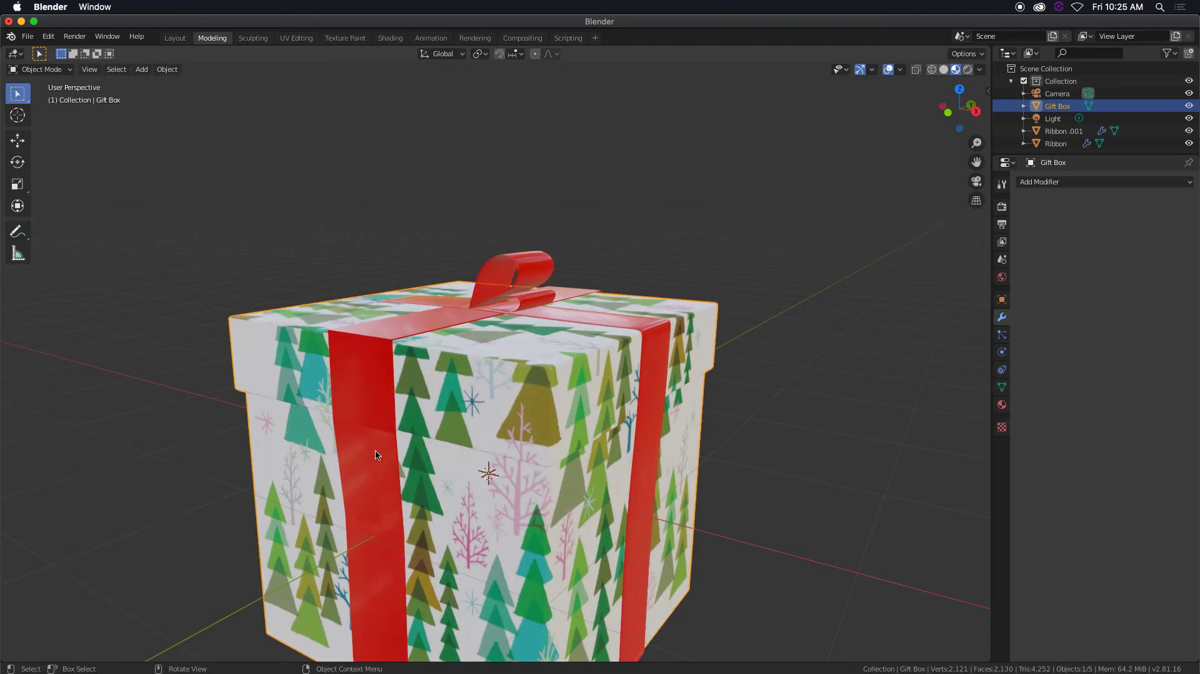
# Apply smooth shading to the Gift Box
pyautogui.scroll(-1, 501, 413)
pyautogui.scroll(4, 501, 412)
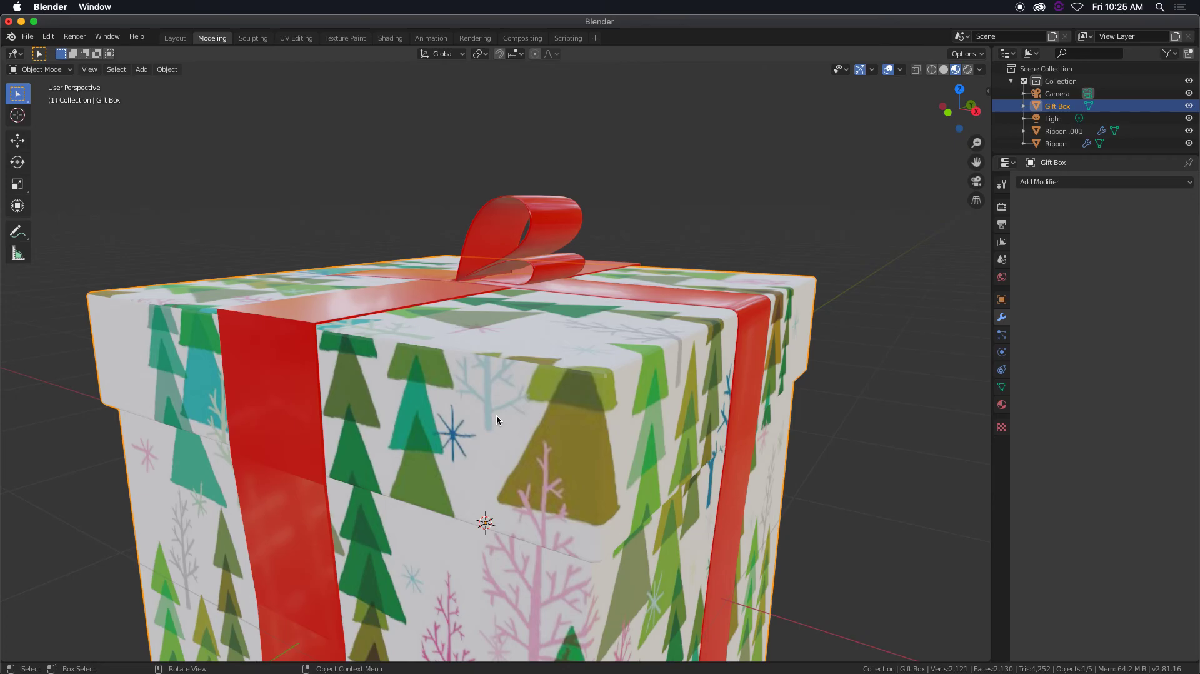
pyautogui.moveTo(462, 414); pyautogui.dragTo(462, 339, button='middle')
pyautogui.rightClick(509, 353)
pyautogui.click(511, 356)
pyautogui.scroll(-3, 546, 376)
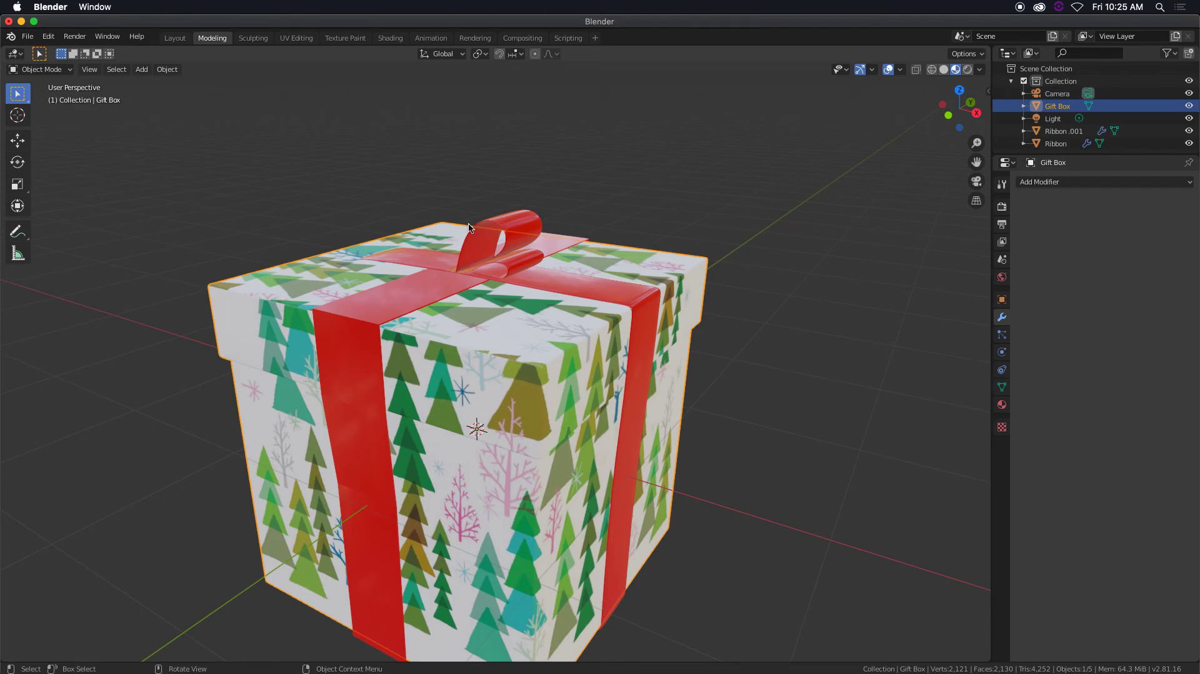
pyautogui.scroll(-4, 507, 275)
pyautogui.moveTo(529, 298)
pyautogui.mouseDown(button='middle')
pyautogui.moveTo(375, 284)
pyautogui.moveTo(388, 228)
pyautogui.moveTo(511, 301)
pyautogui.mouseUp(button='middle')
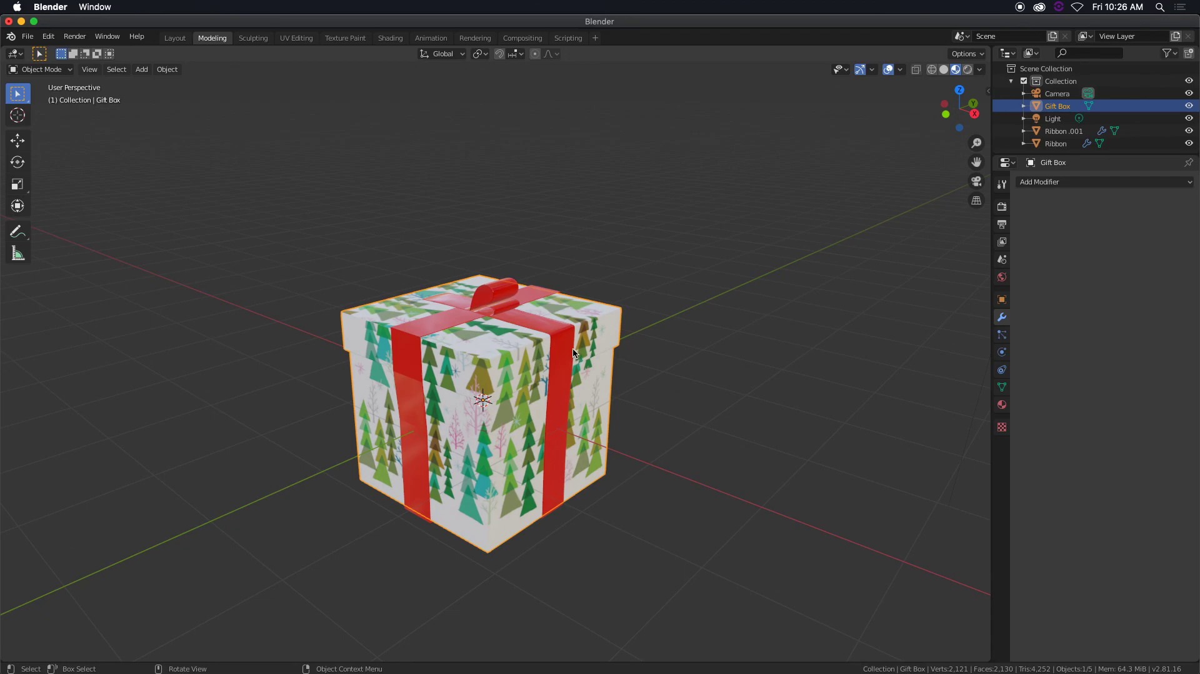
pyautogui.scroll(-1, 781, 278)
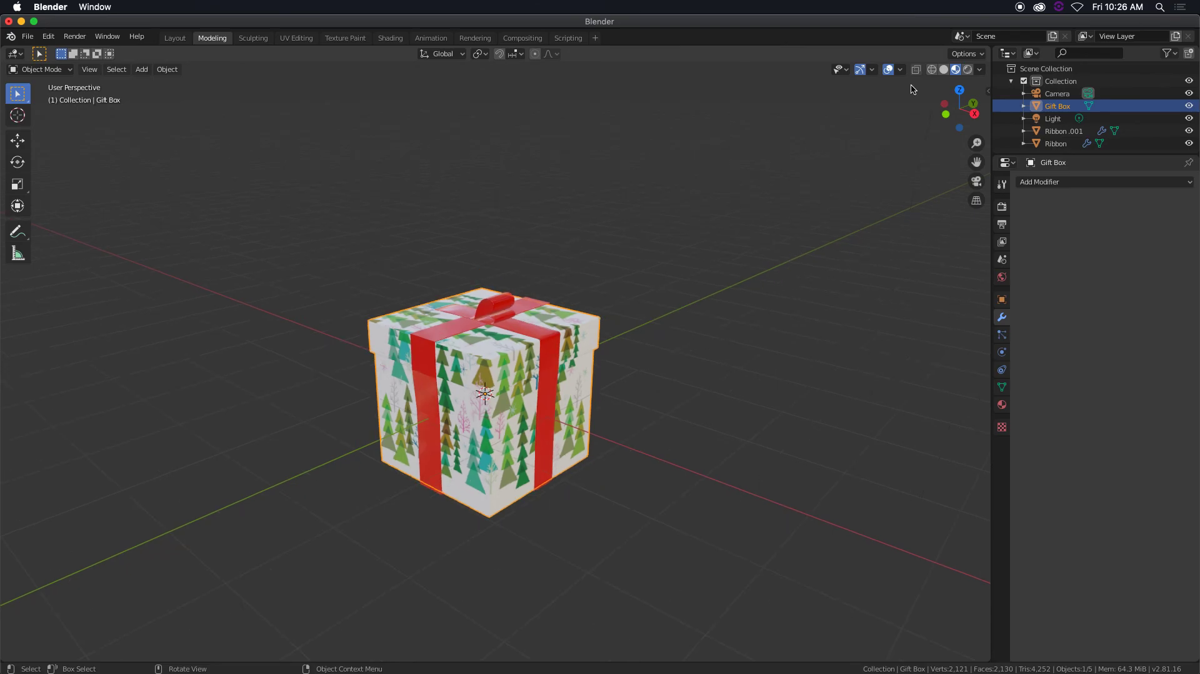